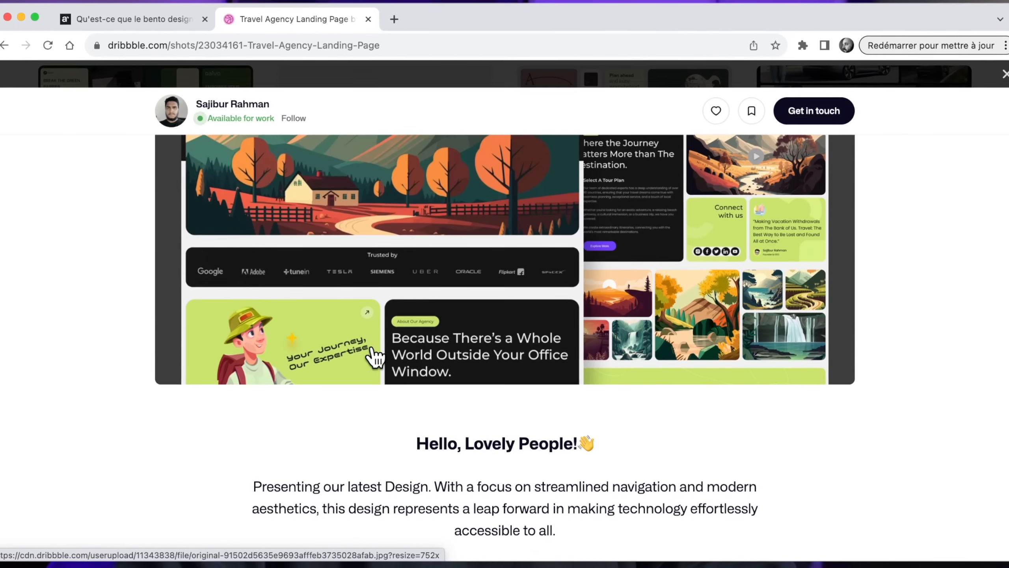
# Look over bento-style design examples on Dribbble and the bento layout frames in the Youtube Bento UI file
pyautogui.scroll(-1, 374, 356)
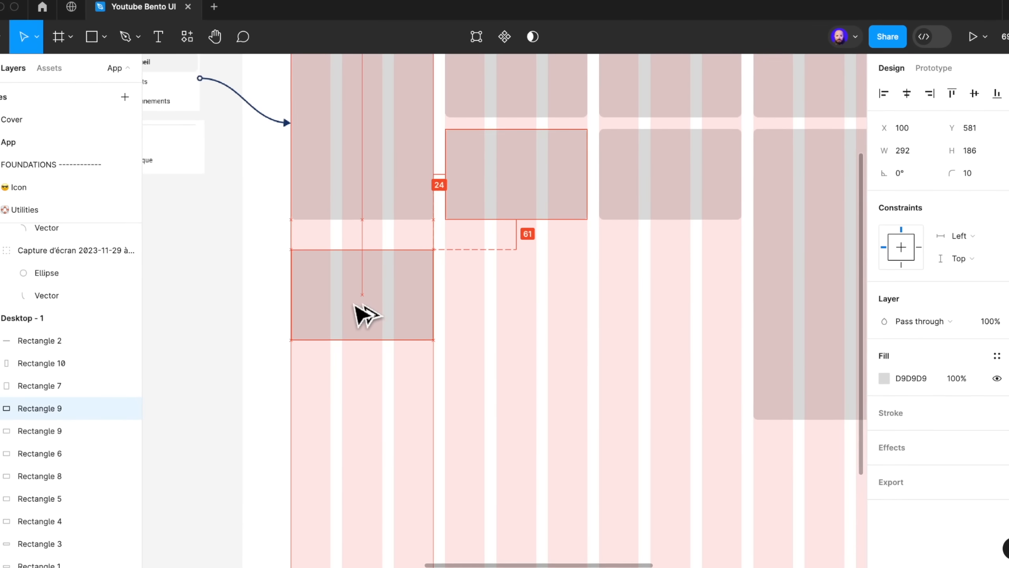
pyautogui.moveTo(440, 246); pyautogui.dragTo(401, 328)
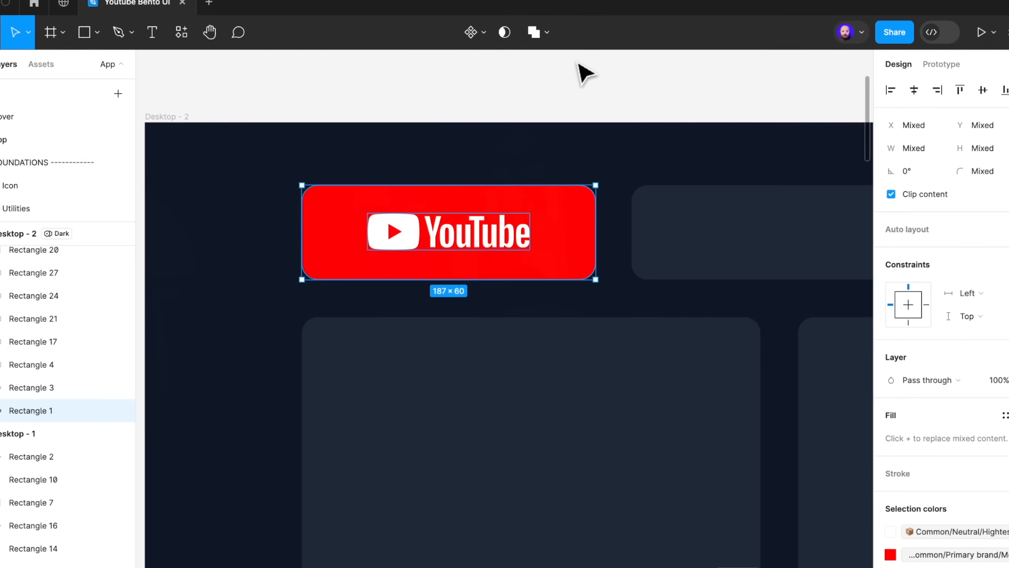
pyautogui.click(580, 73)
pyautogui.scroll(-3, 579, 73)
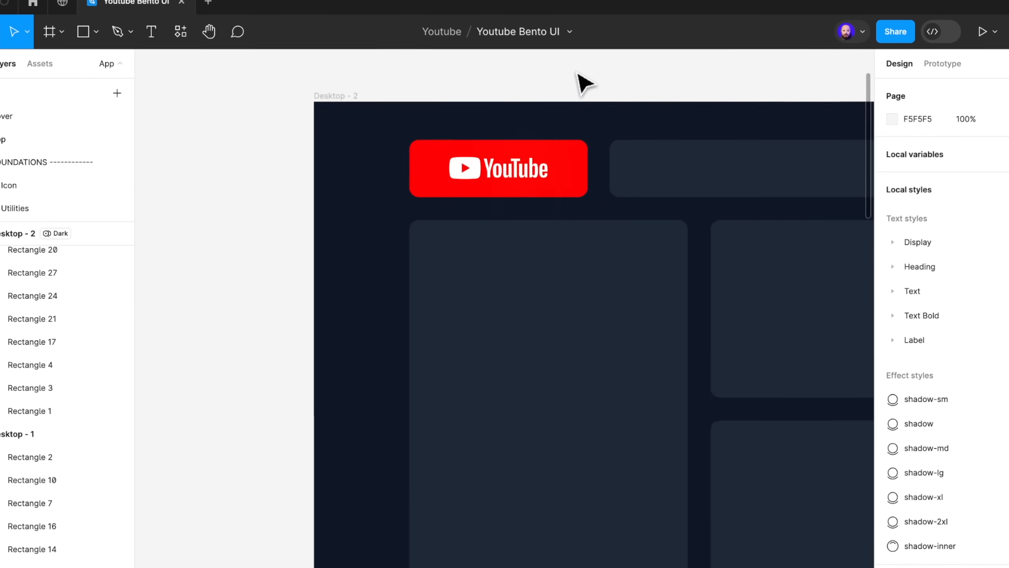
pyautogui.scroll(-5, 579, 74)
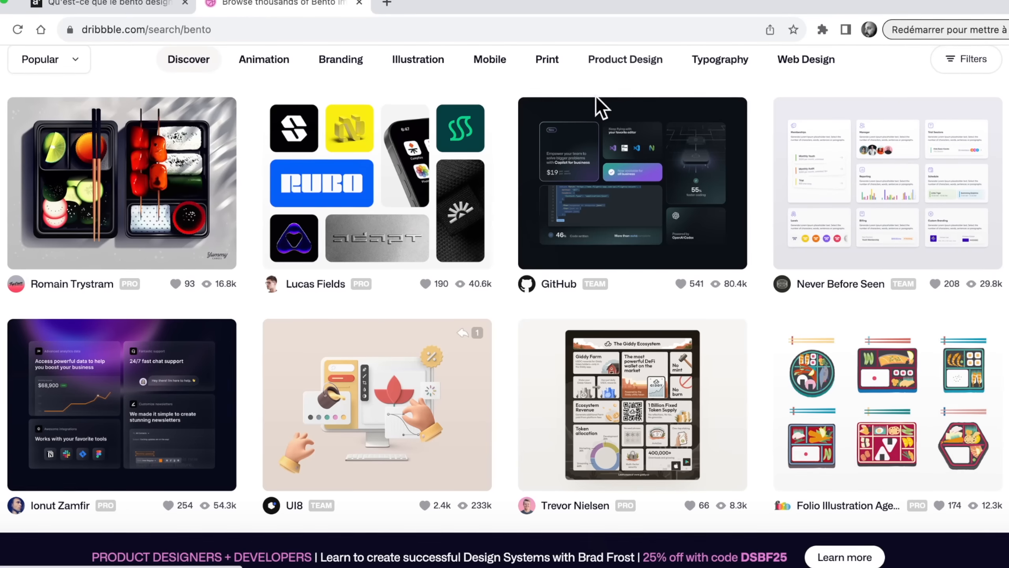
pyautogui.scroll(-6, 597, 109)
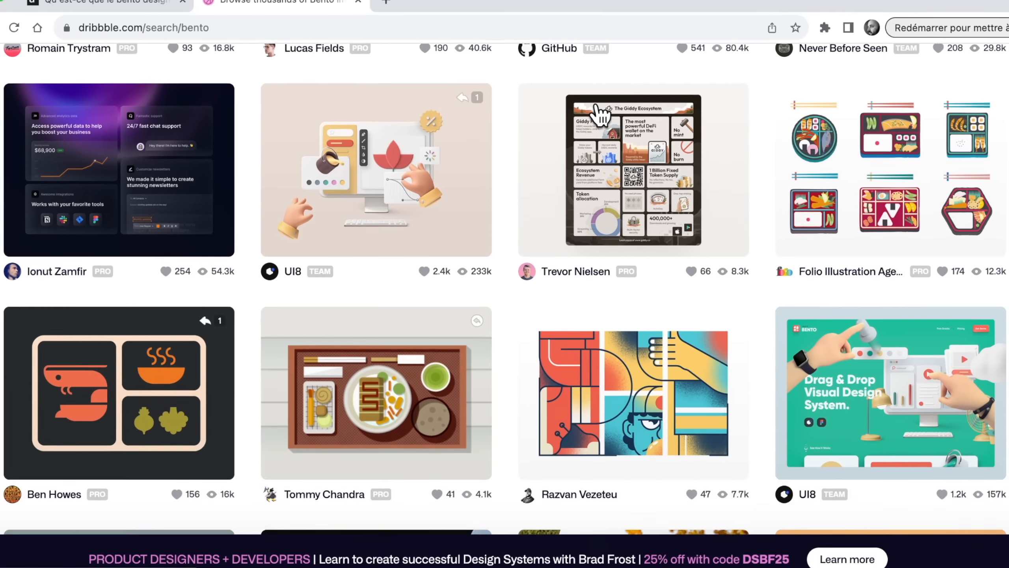
pyautogui.scroll(-10, 599, 113)
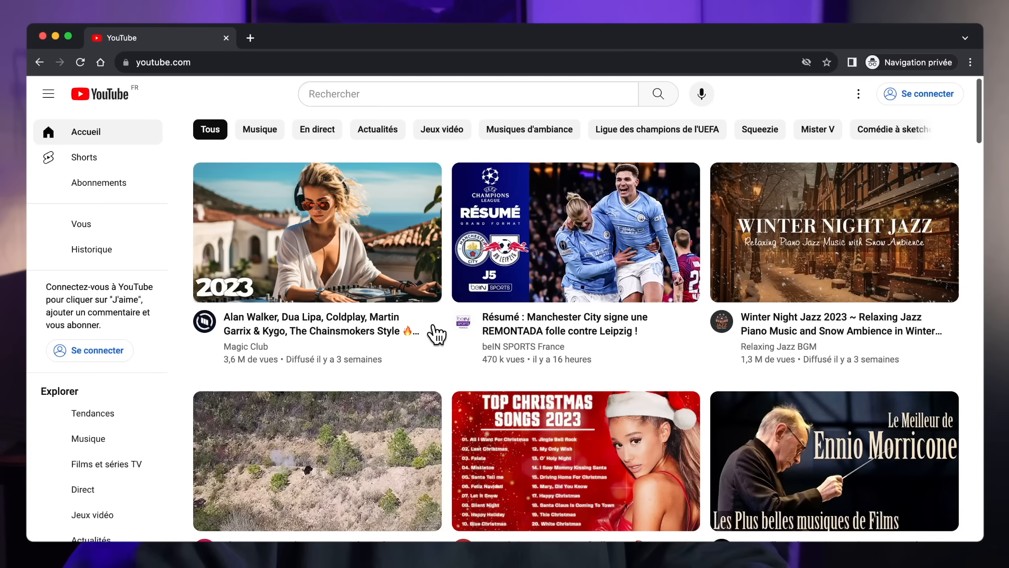
# Examine the YouTube home page's video rows, Shorts section and full side navigation
pyautogui.scroll(-4, 451, 342)
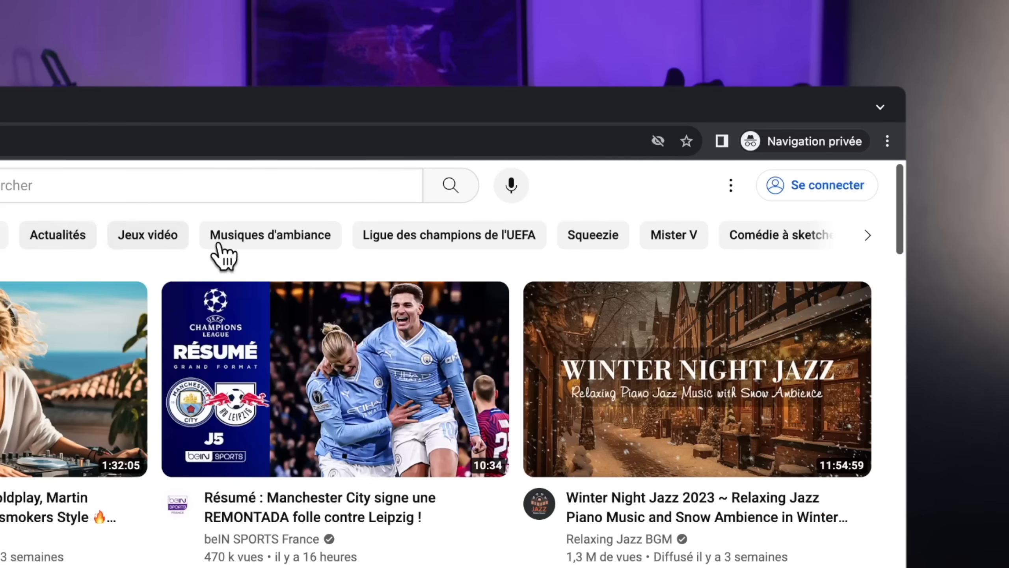
pyautogui.scroll(-10, 322, 449)
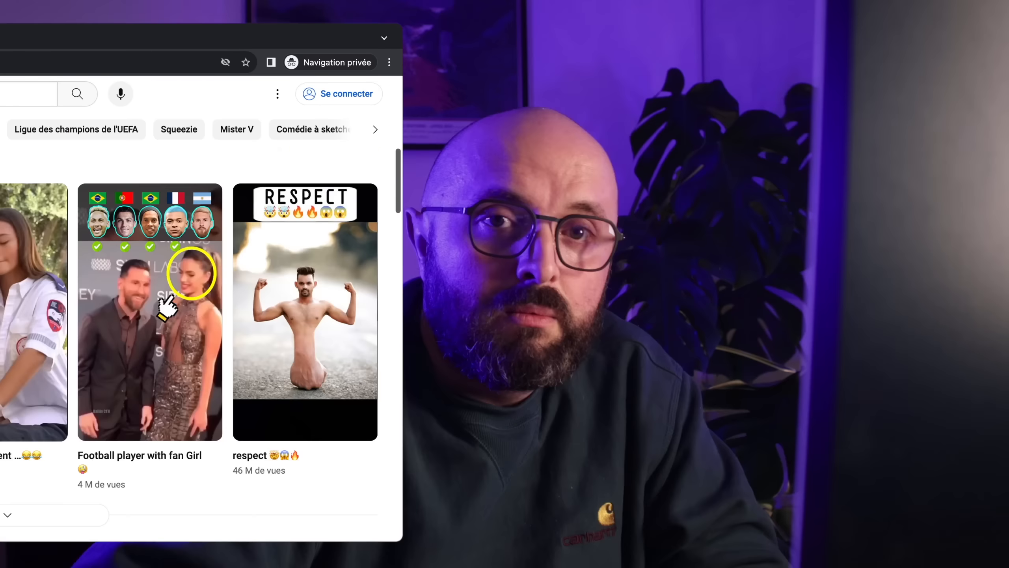
pyautogui.scroll(-8, 568, 288)
pyautogui.scroll(-6, 191, 358)
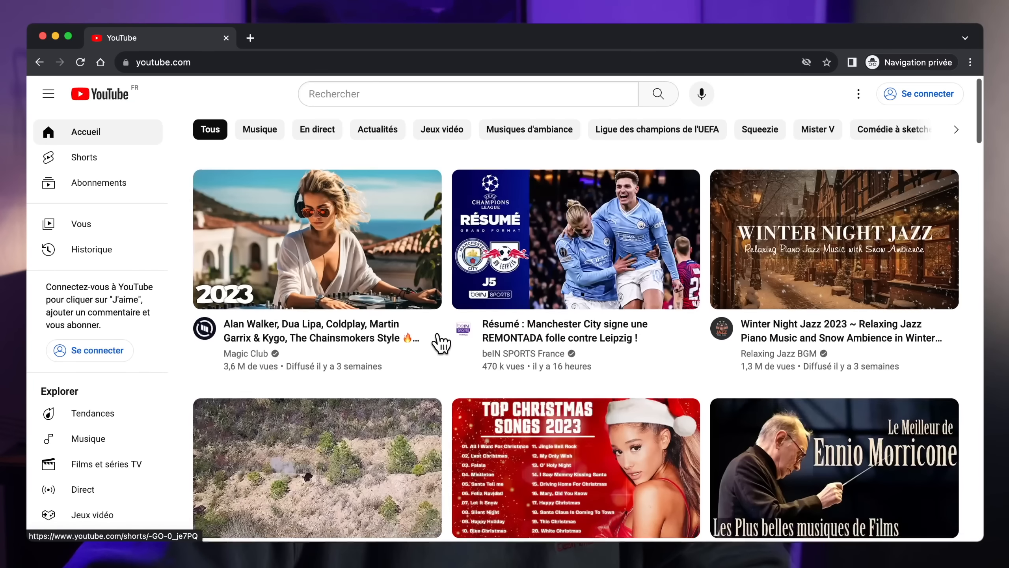
pyautogui.scroll(-1, 433, 335)
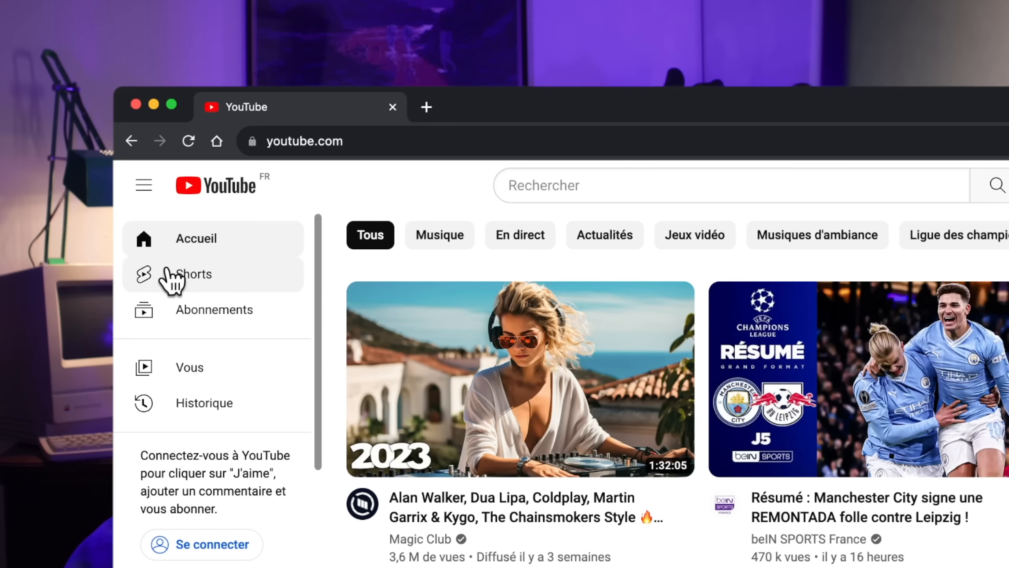
pyautogui.scroll(-10, 105, 364)
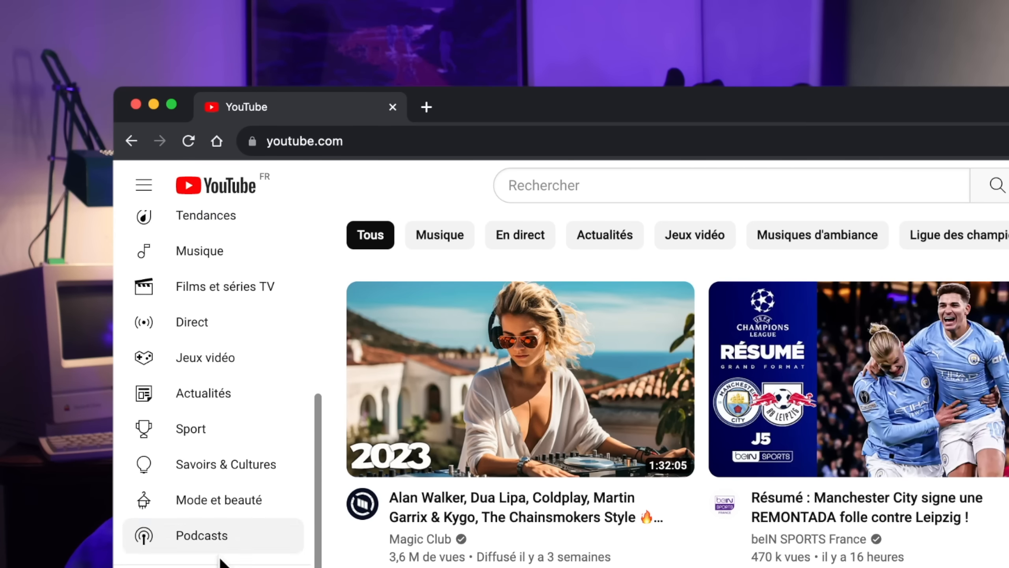
pyautogui.scroll(-5, 220, 557)
# Capture the menu and logo area of the YouTube header and paste the screenshot into the Youtube Bento UI file in Figma
pyautogui.press('super+shift+4')
pyautogui.moveTo(289, 160); pyautogui.dragTo(197, 192)
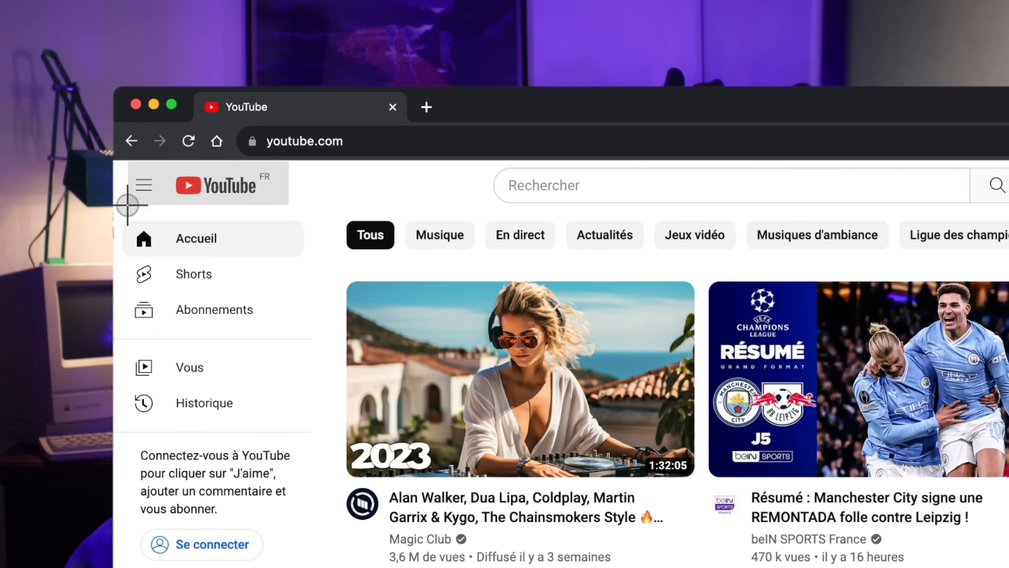
pyautogui.moveTo(128, 205); pyautogui.dragTo(127, 211)
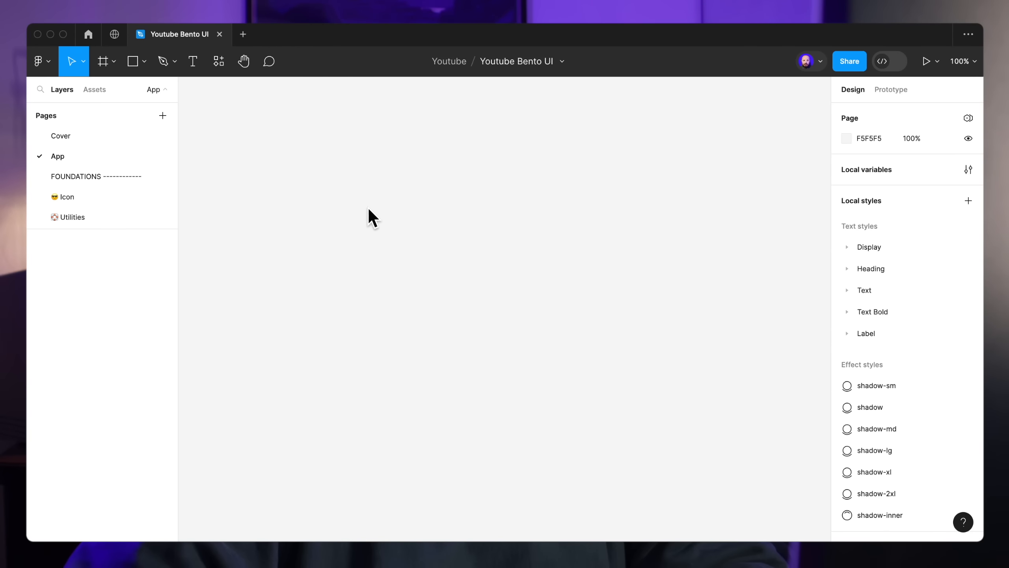
pyautogui.press('super+v')
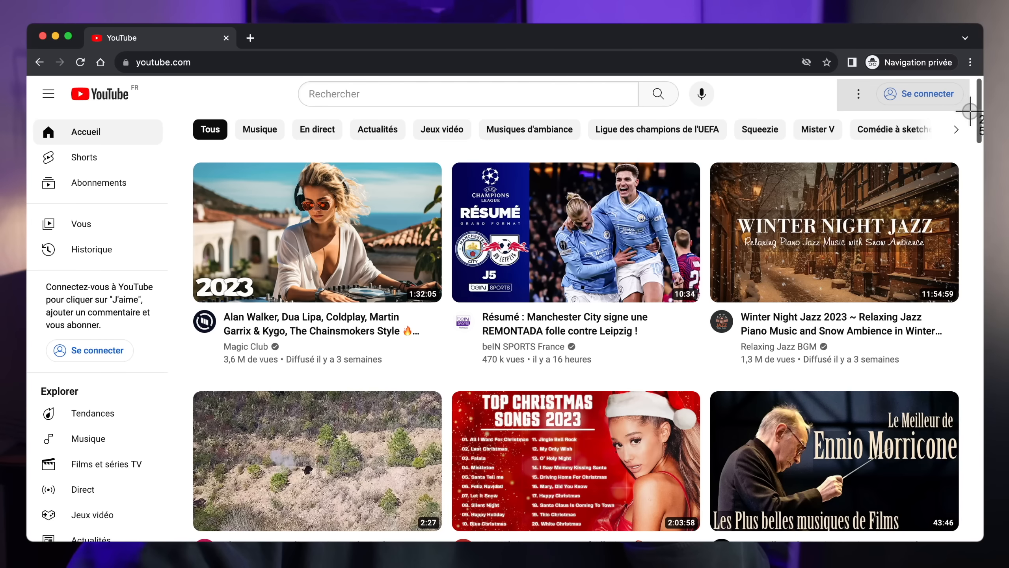
# Capture YouTube's sign-in area and its first row of three videos, and paste the screenshots into the Figma file
pyautogui.moveTo(969, 111); pyautogui.dragTo(970, 111)
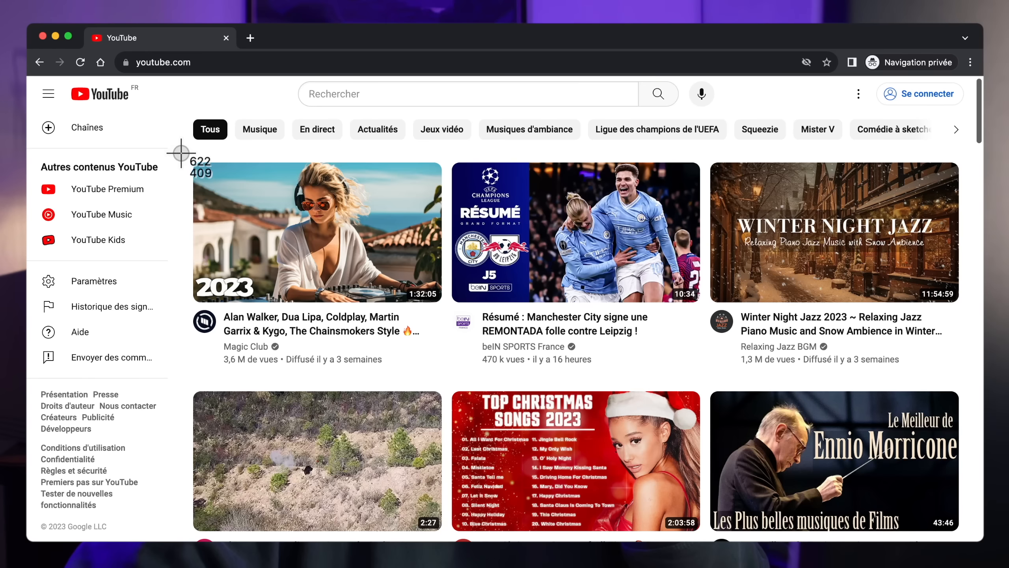
pyautogui.moveTo(181, 153); pyautogui.dragTo(971, 382)
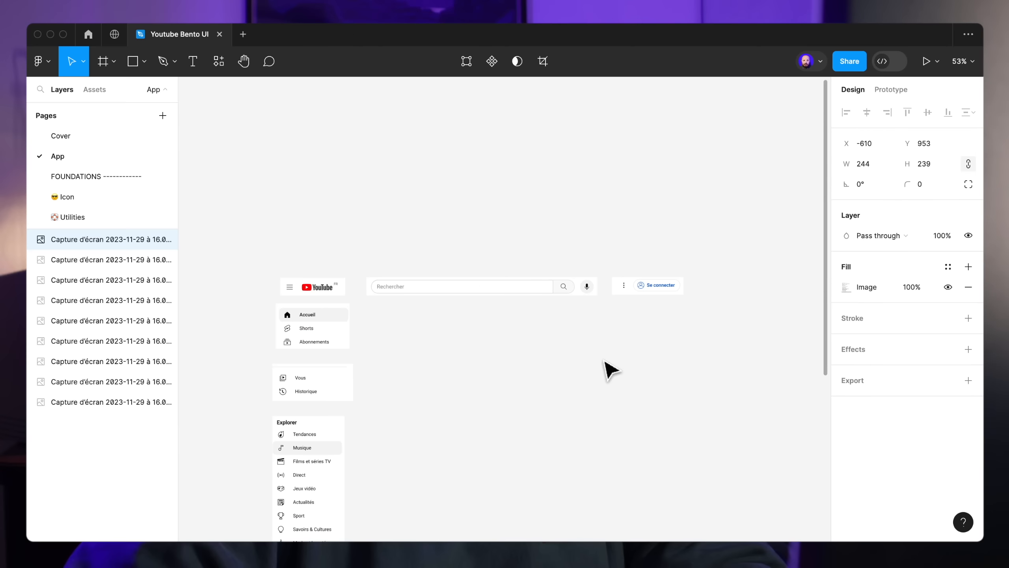
pyautogui.press('super+v')
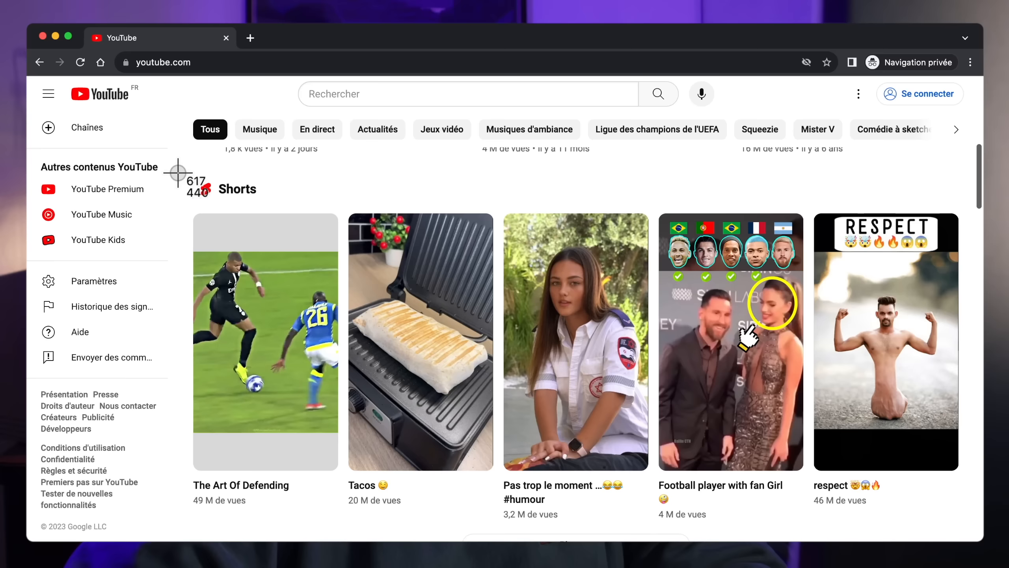
# Capture YouTube's Shorts section with its five videos and paste the screenshot into the Figma file
pyautogui.moveTo(178, 172); pyautogui.dragTo(637, 536)
pyautogui.moveTo(637, 536); pyautogui.dragTo(965, 540)
pyautogui.press('super+v')
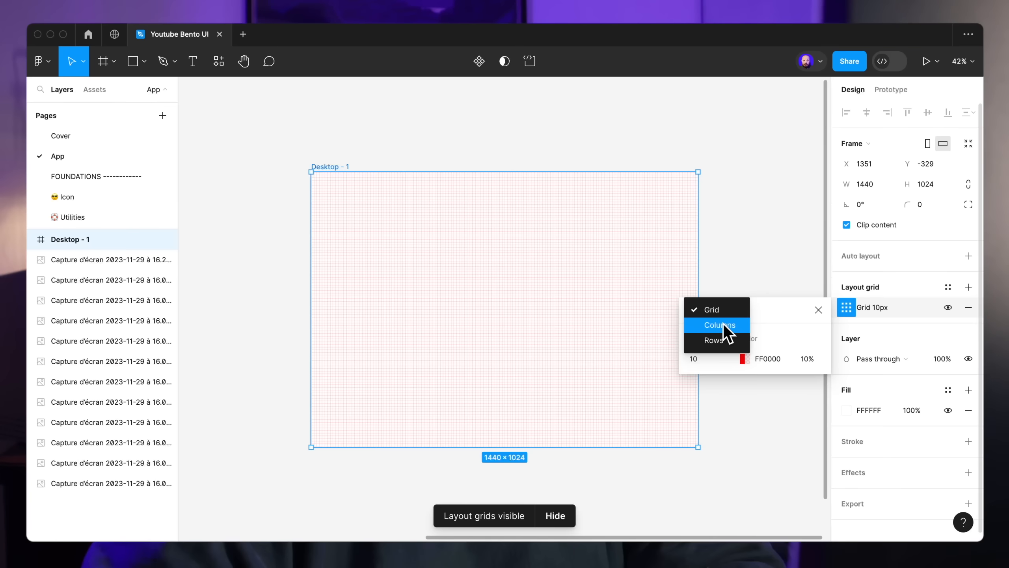
# Change the Desktop - 1 frame's layout grid to columns and set the count to 12
pyautogui.click(721, 324)
pyautogui.write('12')
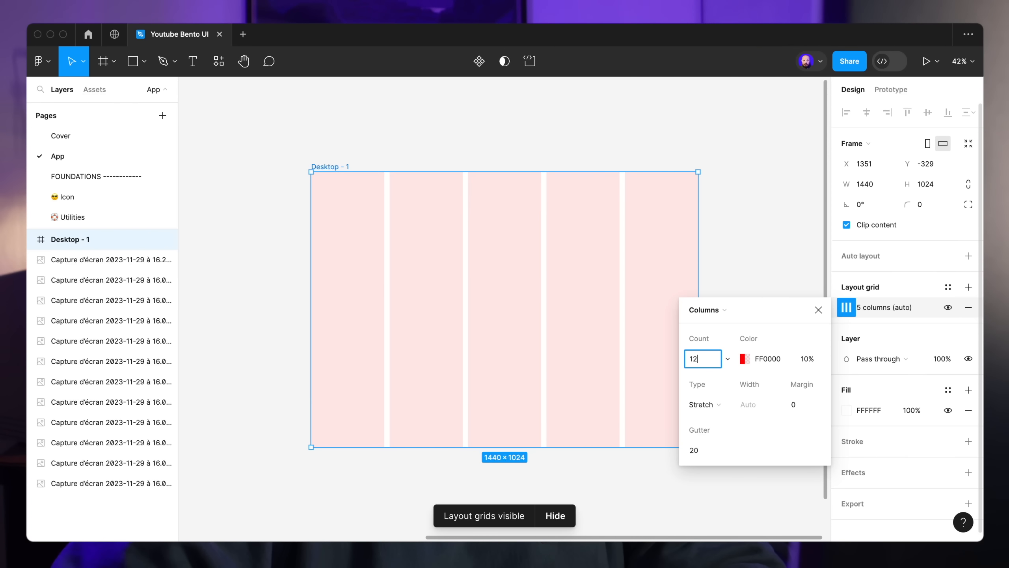
pyautogui.press('Return')
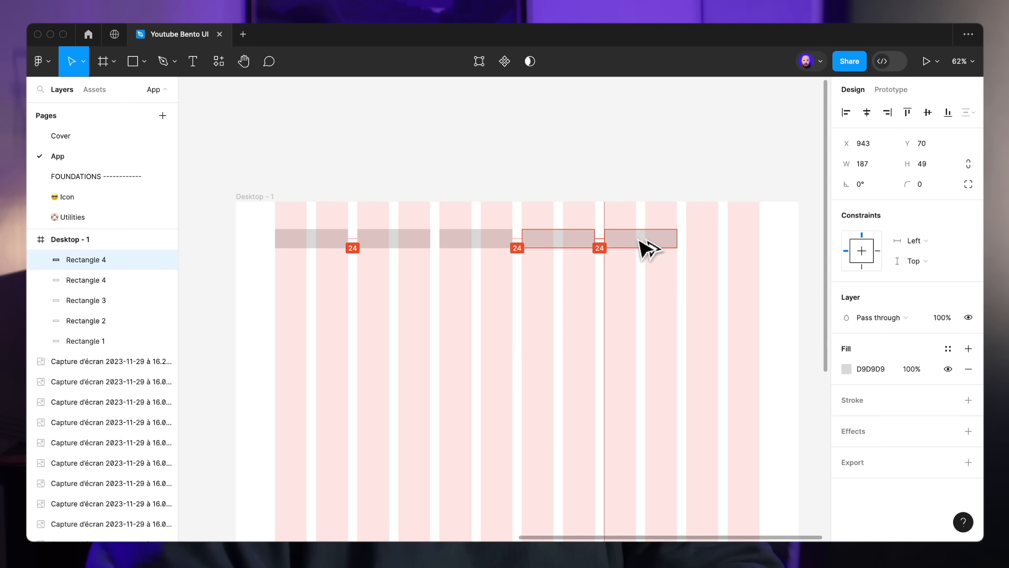
# Try dividing the column grid into rows of different placeholder widths by copying rectangles with 24 px gaps
pyautogui.moveTo(648, 243); pyautogui.dragTo(683, 240)
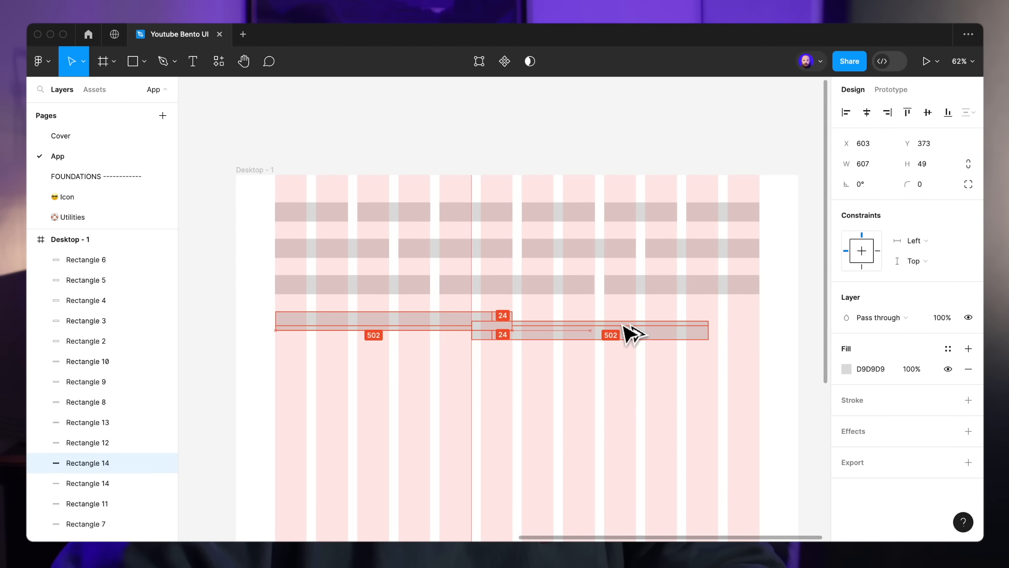
pyautogui.moveTo(630, 331); pyautogui.dragTo(676, 326)
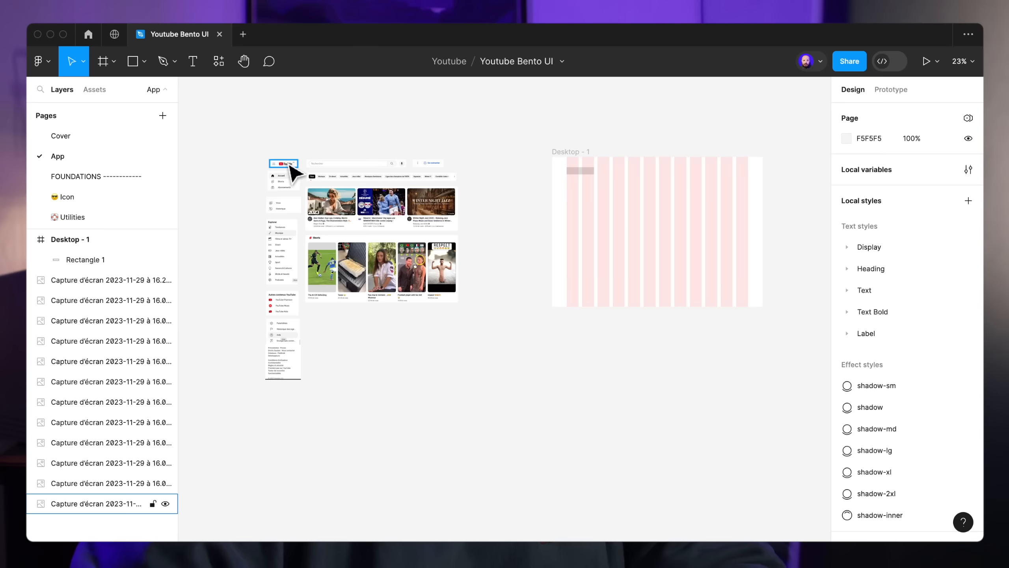
# Move the YouTube logo screenshot to just above the upper-left corner of the Desktop - 1 frame
pyautogui.moveTo(285, 164); pyautogui.dragTo(566, 133)
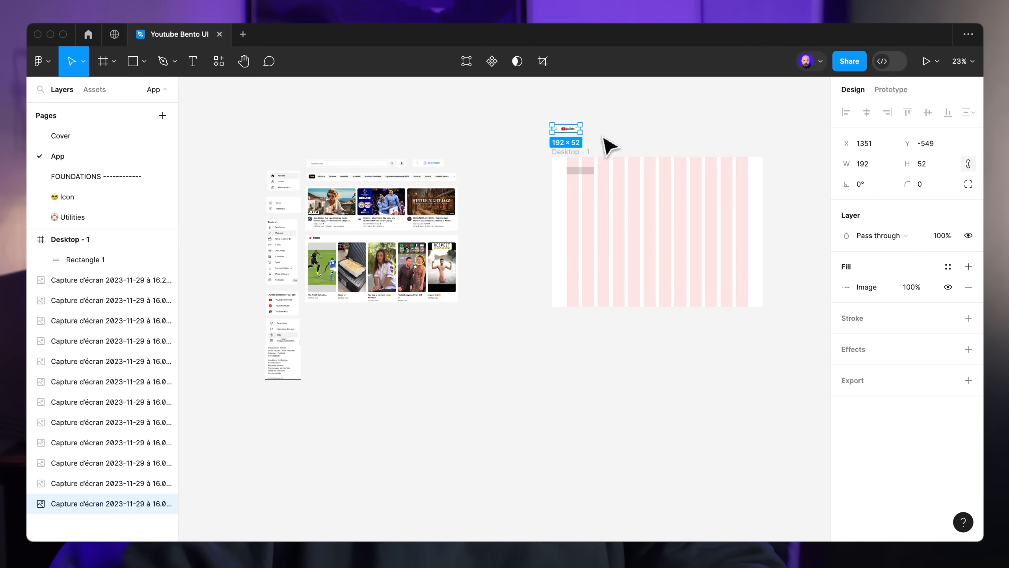
pyautogui.scroll(3, 604, 138)
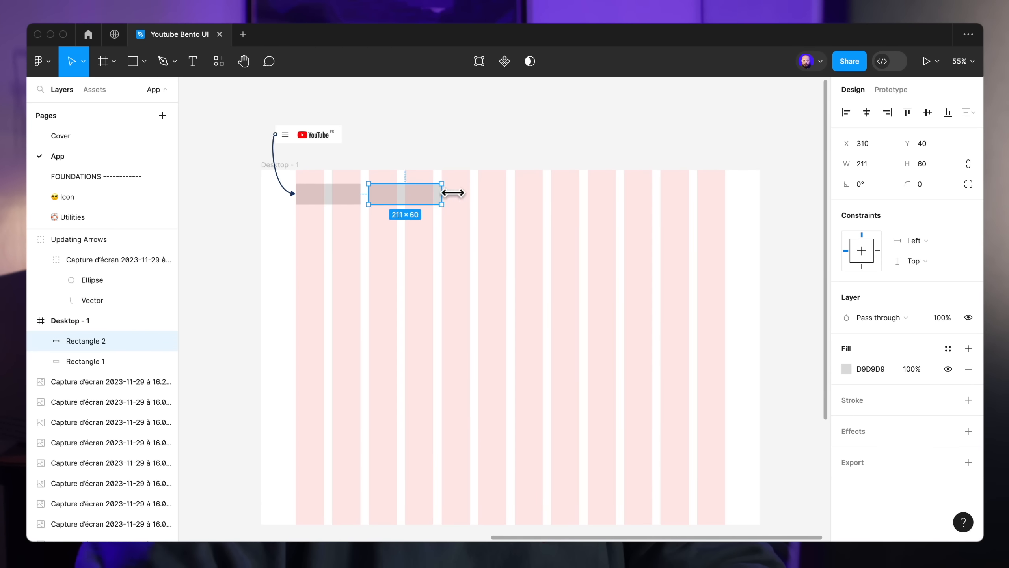
# Widen the second header placeholder to eight columns and connect the search bar screenshot to it with an Arrow Auto arrow
pyautogui.moveTo(450, 191); pyautogui.dragTo(647, 196)
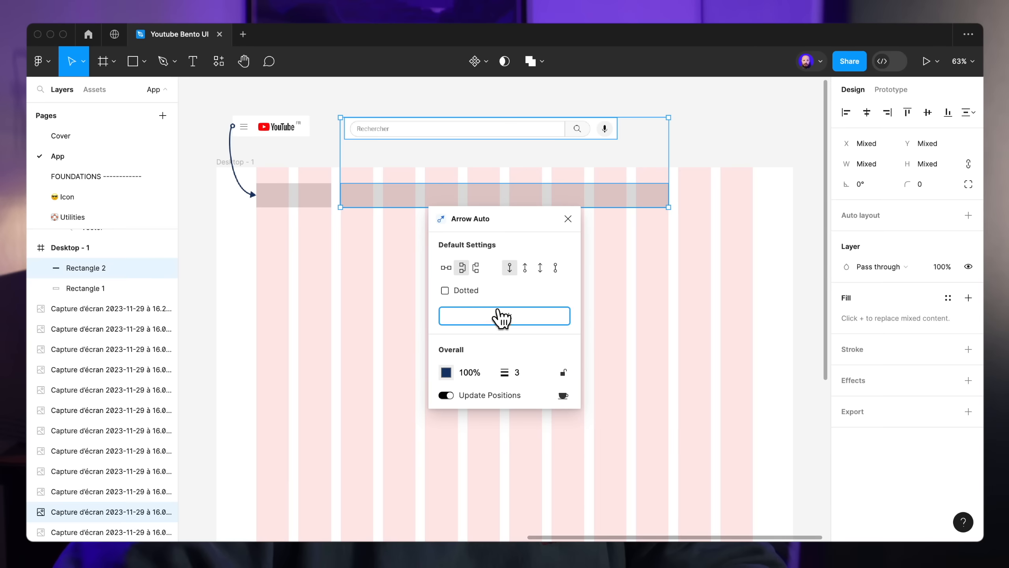
pyautogui.click(502, 317)
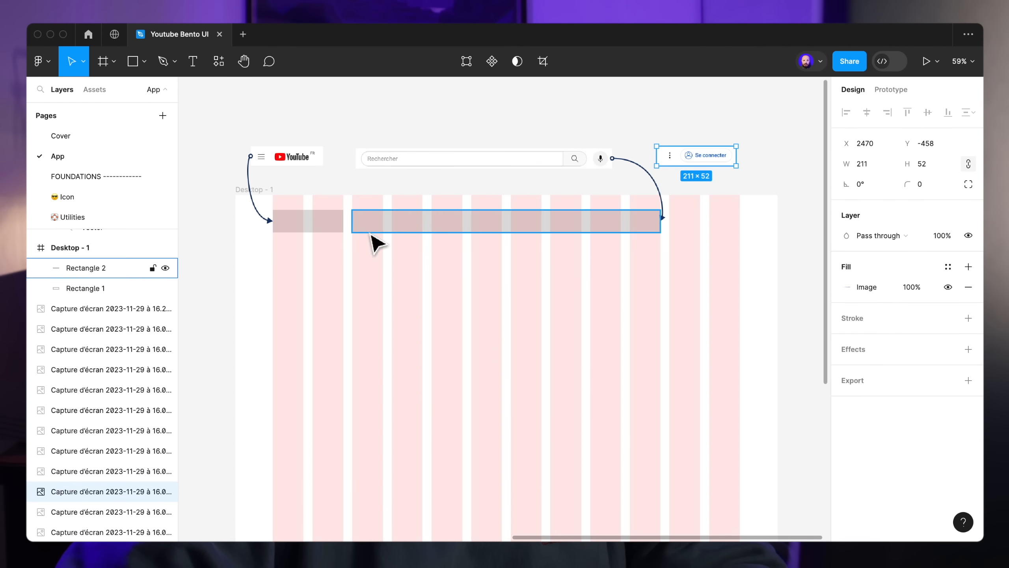
# Copy the small logo placeholder to the last two columns of the header row for the sign-in area
pyautogui.moveTo(342, 223); pyautogui.dragTo(719, 234)
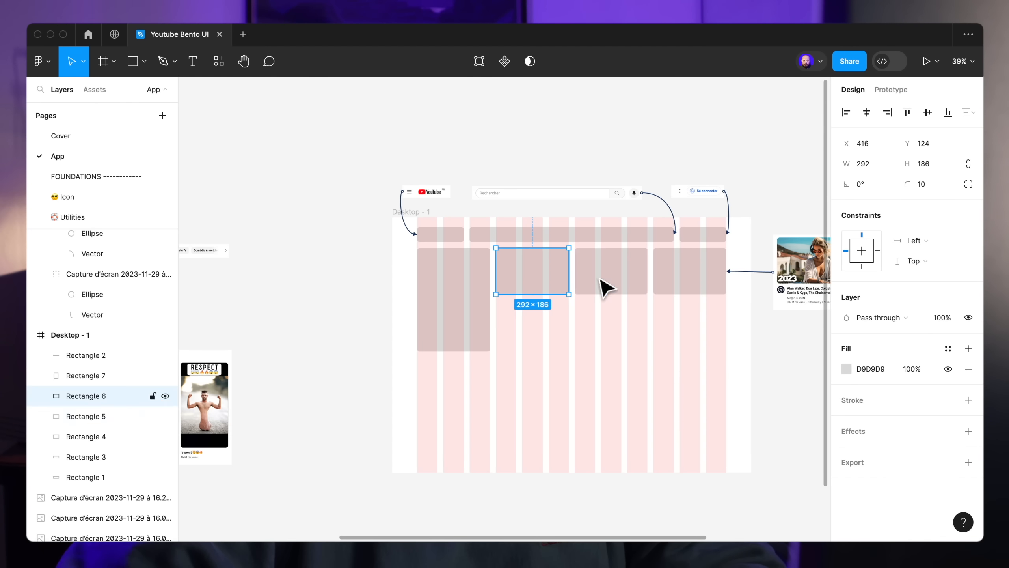
# Duplicate the two middle 292 × 186 card placeholders directly below the originals, at Y 334
pyautogui.keyDown('shift'); pyautogui.click(604, 284); pyautogui.keyUp('shift')
pyautogui.moveTo(604, 277); pyautogui.dragTo(600, 328)
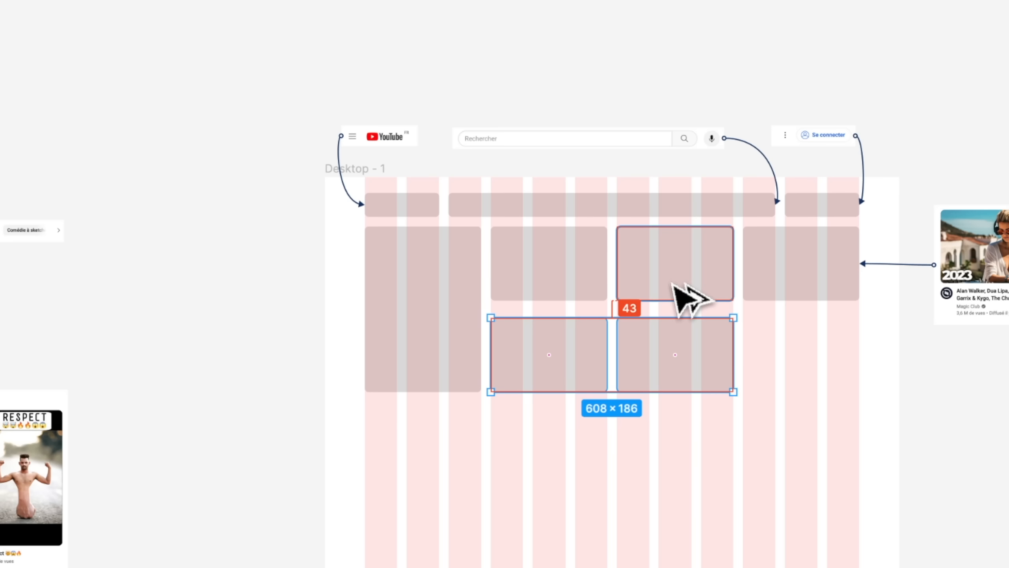
pyautogui.hotkey('shift', 'Up')
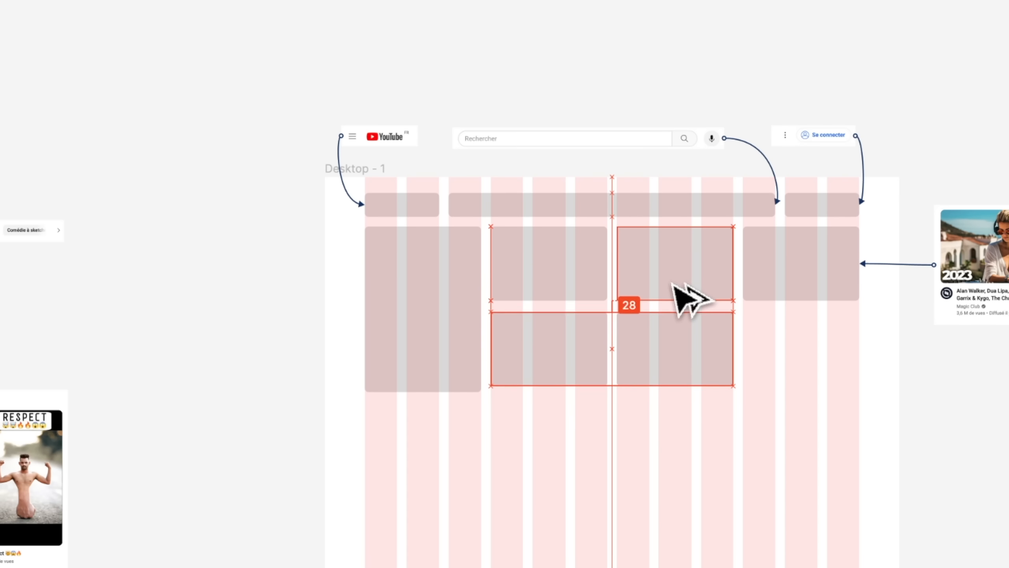
# Shorten the tall placeholder in the first columns so its lower edge aligns with the second row of cards
pyautogui.click(388, 330)
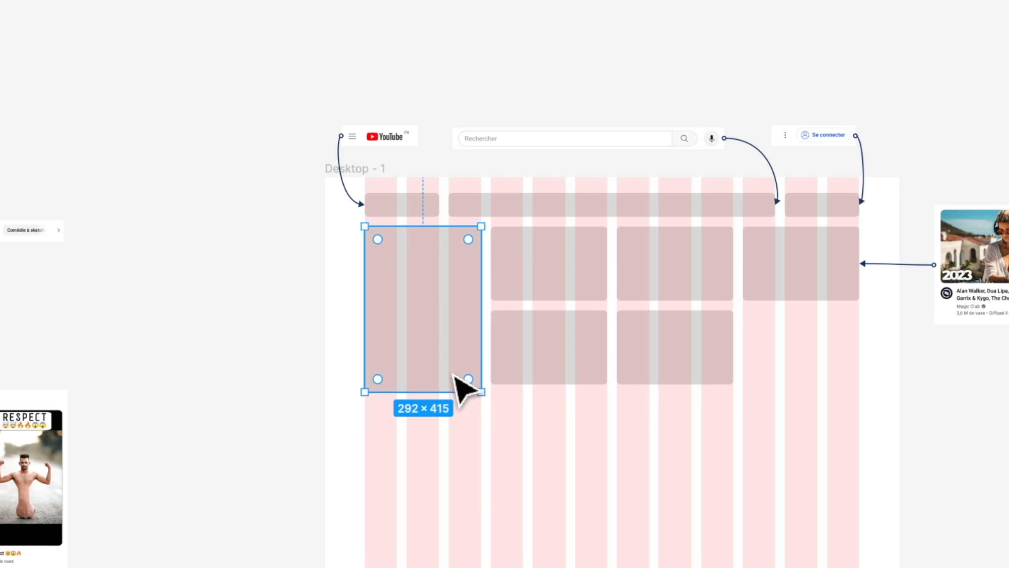
pyautogui.moveTo(462, 387); pyautogui.dragTo(476, 384)
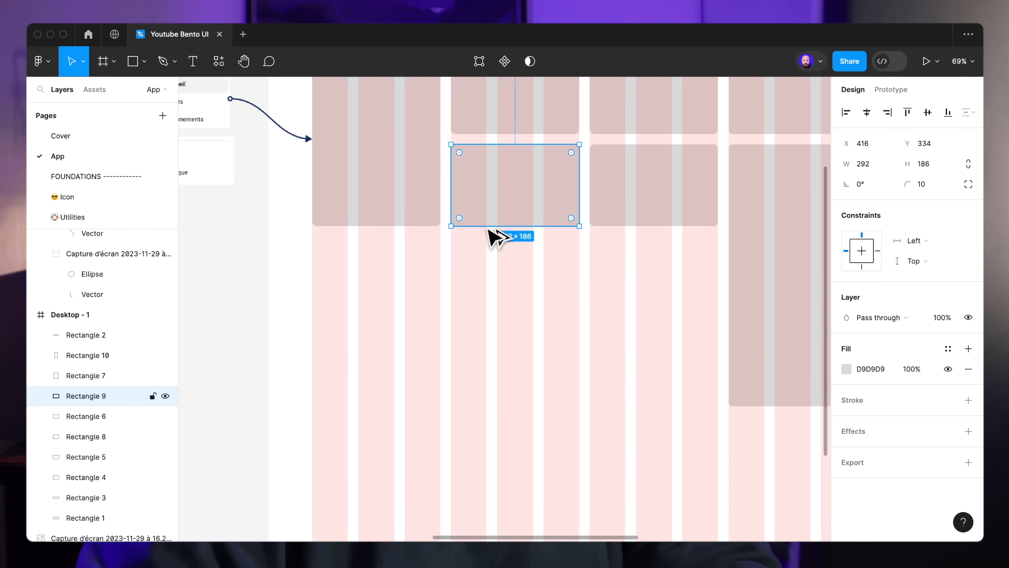
# Copy a second-row card placeholder below the tall one, rotate it to -90° and lengthen it to 338 × 186
pyautogui.moveTo(491, 233); pyautogui.dragTo(377, 310)
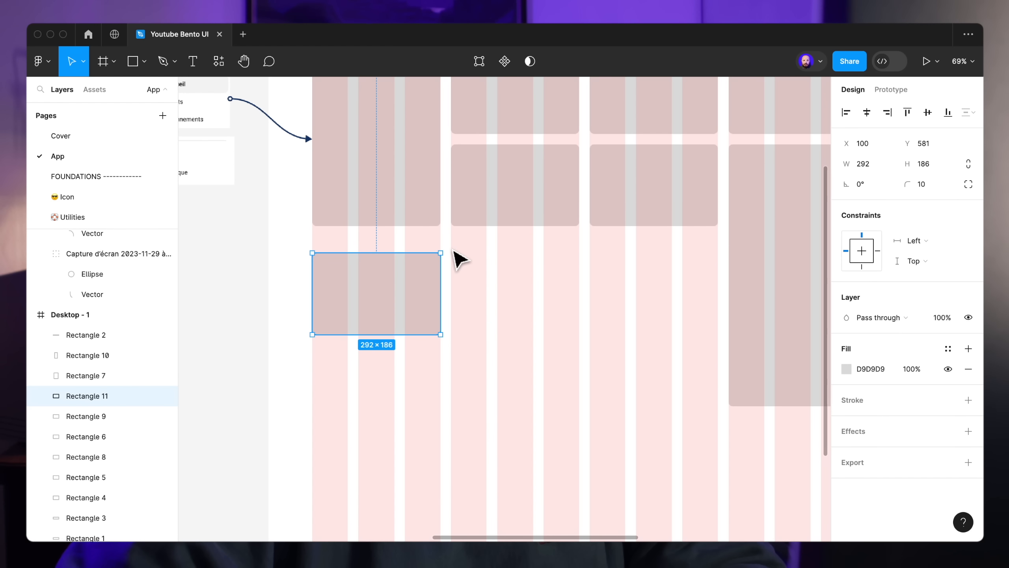
pyautogui.moveTo(447, 250); pyautogui.dragTo(379, 302)
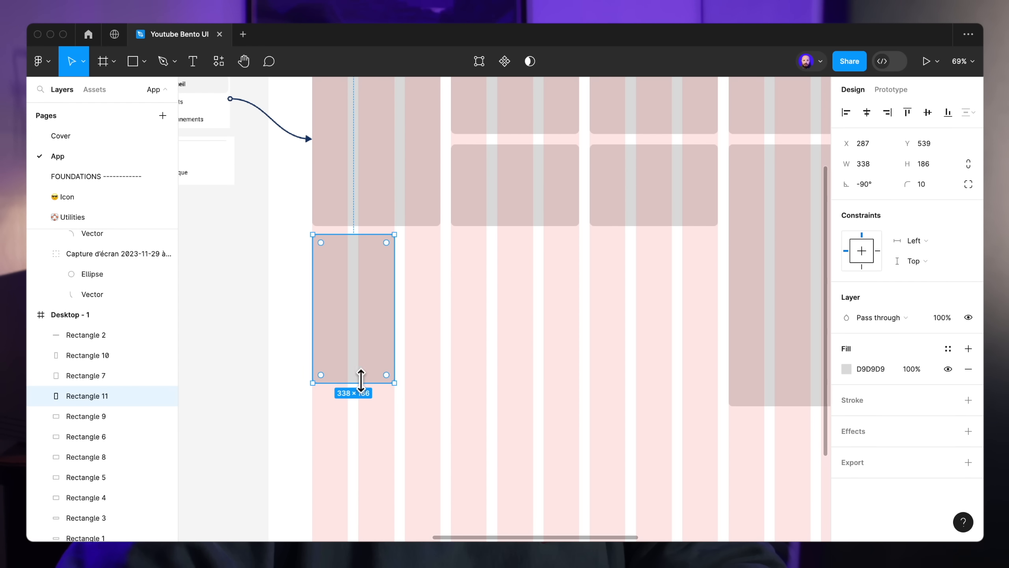
# Duplicate the vertical placeholder along its row to make two further Shorts-style cards
pyautogui.click(737, 381)
pyautogui.moveTo(353, 318); pyautogui.dragTo(443, 308)
pyautogui.moveTo(443, 308); pyautogui.dragTo(529, 306)
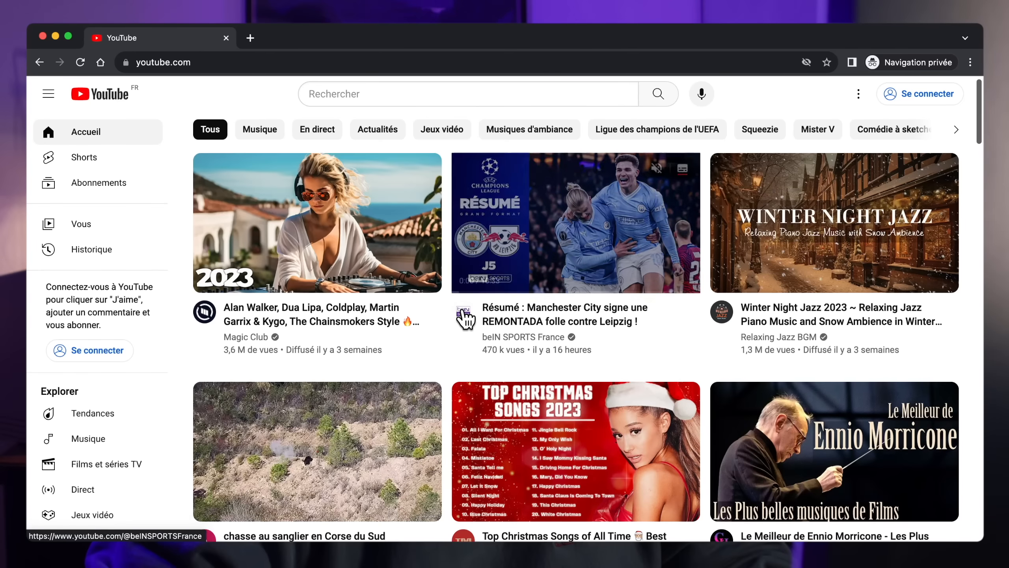
# Switch to the YouTube home page and view its Shorts section
pyautogui.scroll(-8, 463, 318)
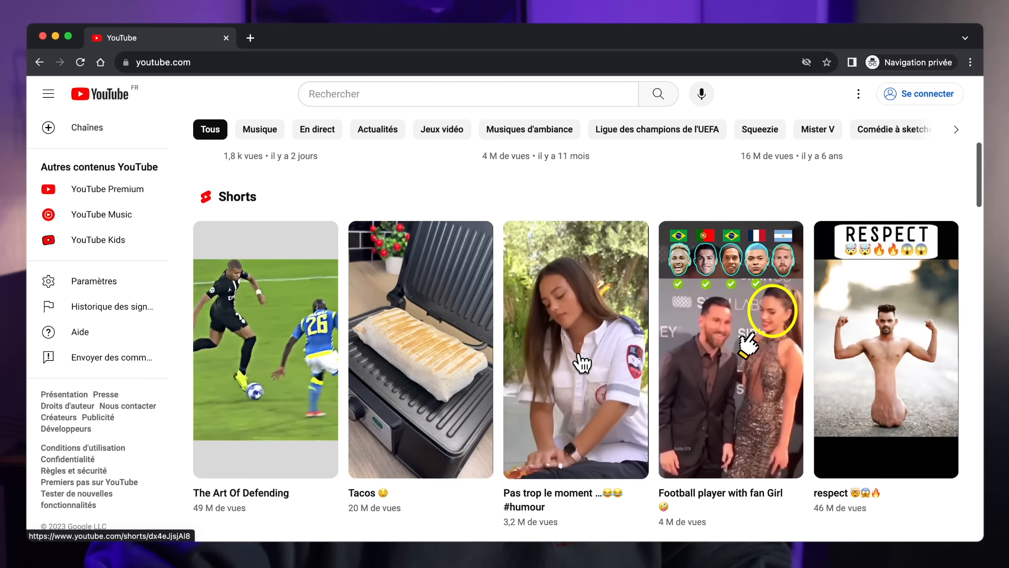
# Link the Shorts capture to the first vertical placeholder with an Arrow Auto connector
pyautogui.scroll(-1, 579, 355)
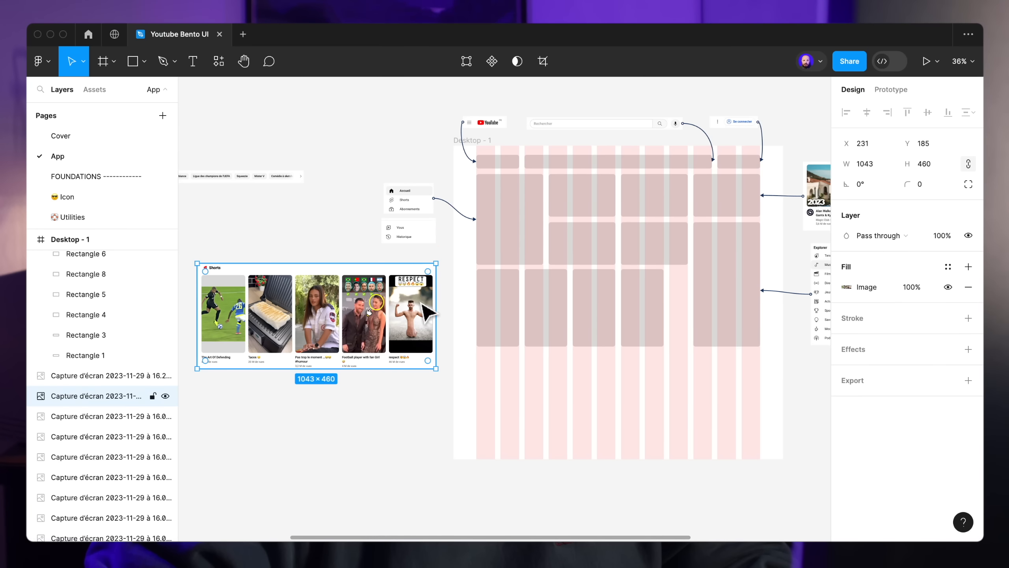
pyautogui.keyDown('shift'); pyautogui.click(511, 314); pyautogui.keyUp('shift')
pyautogui.scroll(5, 500, 316)
pyautogui.press('super+alt+p')
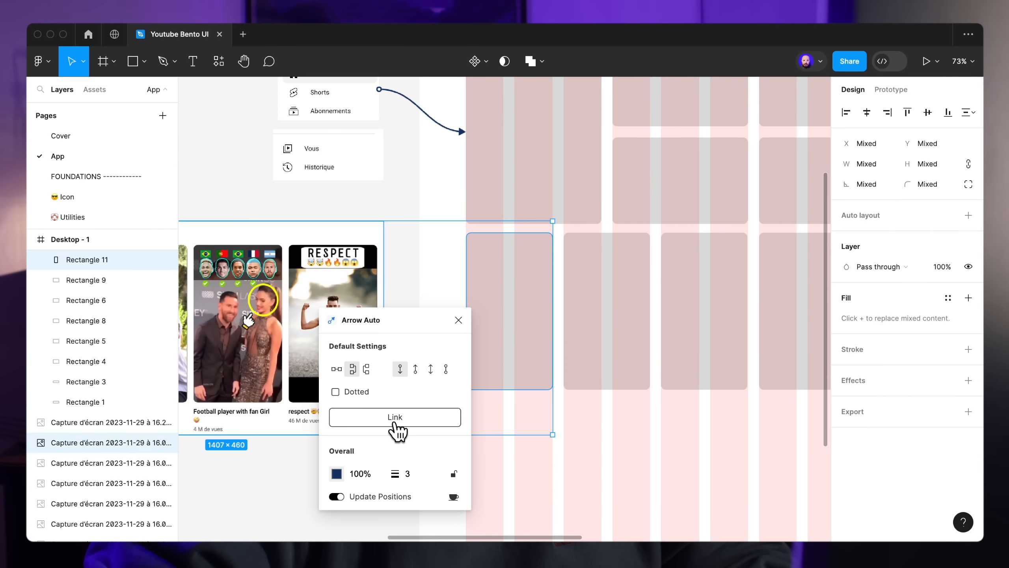
pyautogui.click(394, 416)
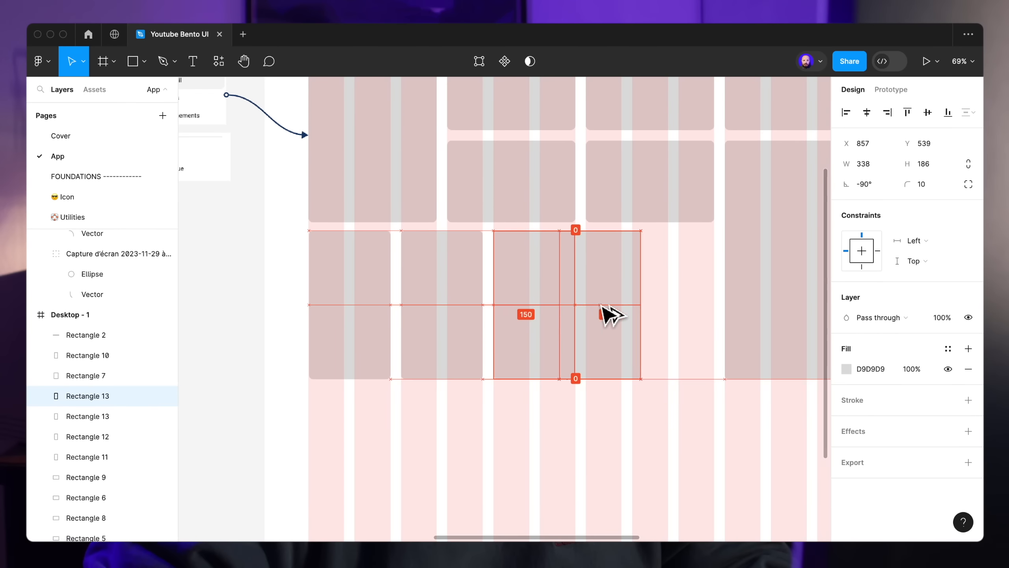
# Place a fourth vertical card in the Shorts row at a spacing of 24, and shift all four cards one column towards the tall placeholder
pyautogui.moveTo(601, 305); pyautogui.dragTo(634, 306)
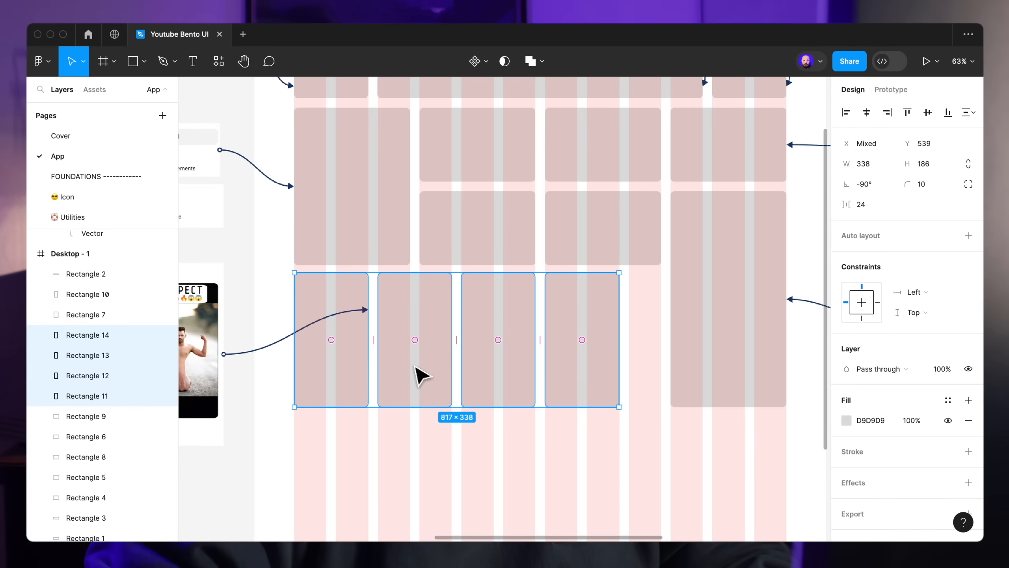
pyautogui.moveTo(417, 377); pyautogui.dragTo(462, 376)
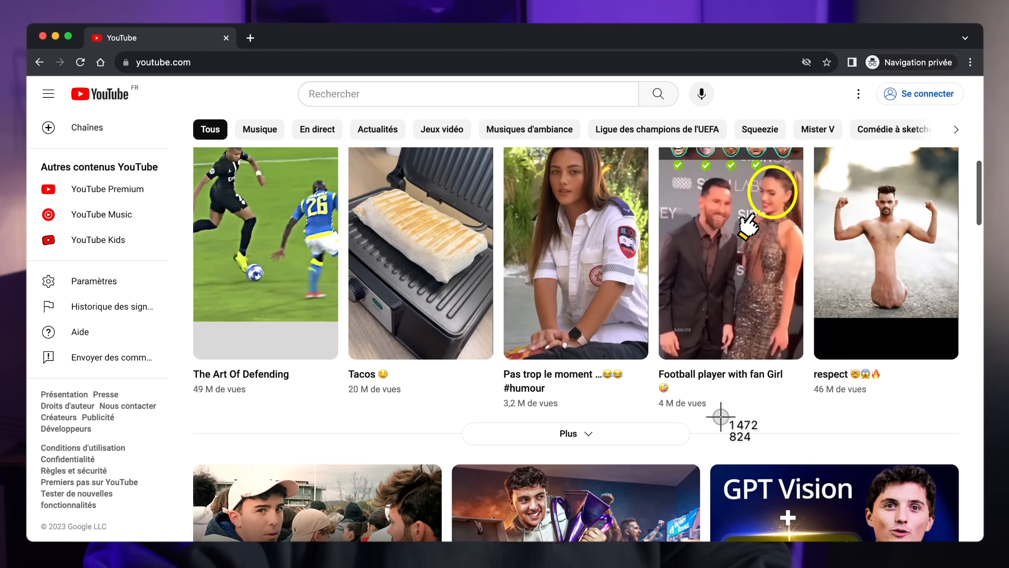
# Capture the Plus control below the Shorts on the YouTube home page, and expand the section to browse more Shorts
pyautogui.moveTo(719, 414); pyautogui.dragTo(393, 474)
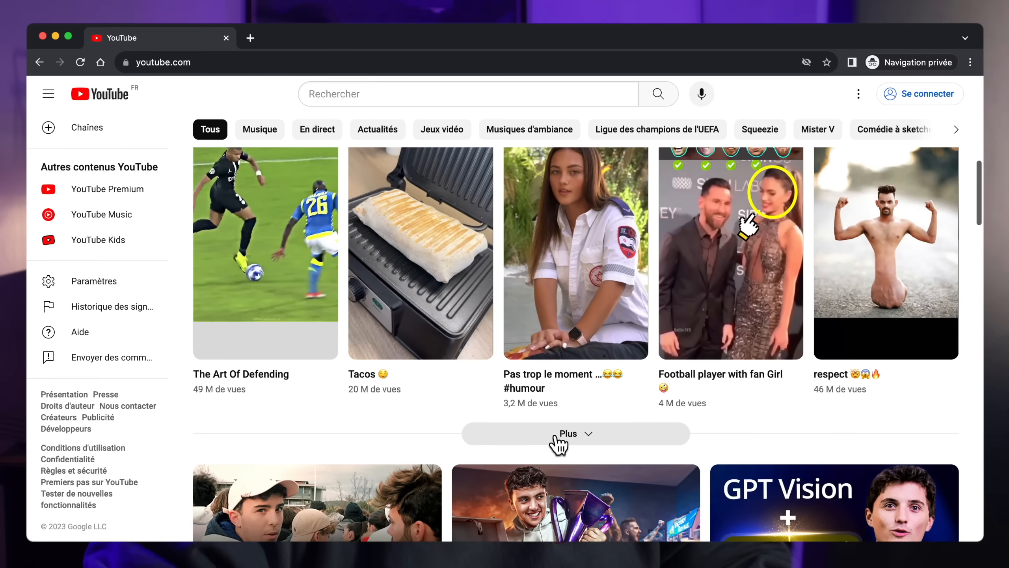
pyautogui.click(556, 437)
pyautogui.scroll(-5, 590, 439)
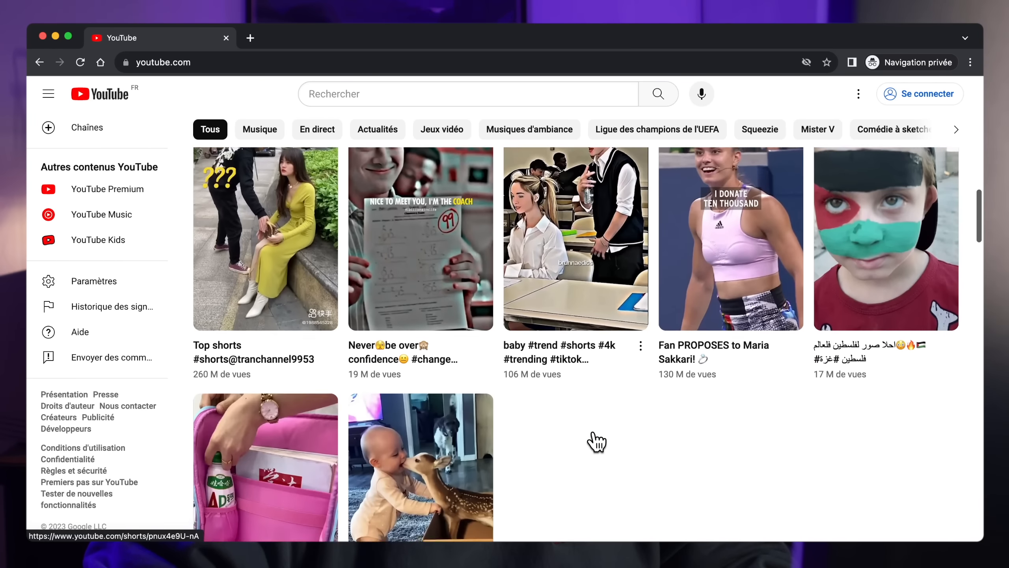
pyautogui.scroll(-4, 596, 440)
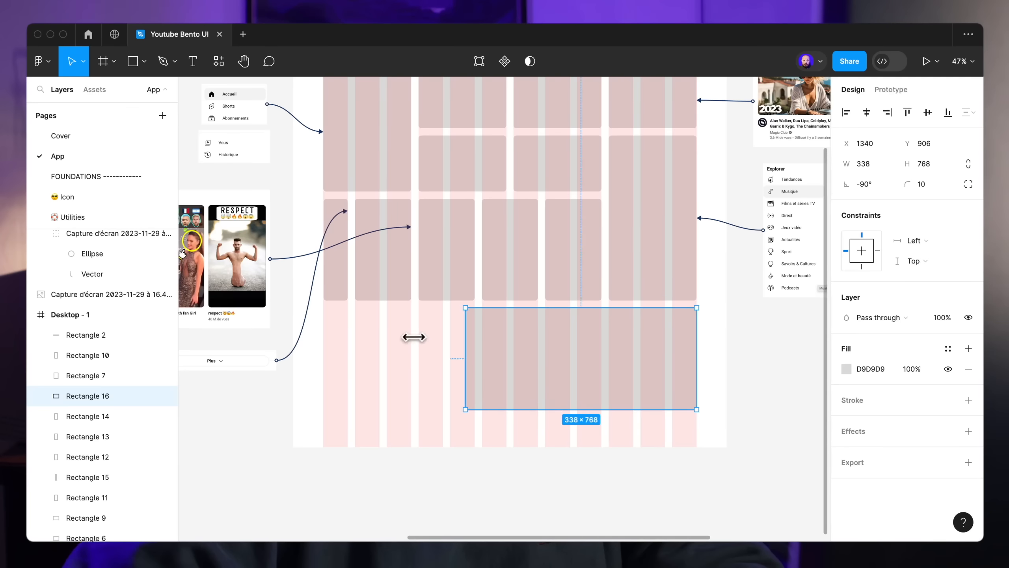
# Turn the placeholder below the Shorts row into a thin full-width bar, and copy the first row's three video cards beneath it
pyautogui.moveTo(414, 337); pyautogui.dragTo(326, 337)
pyautogui.moveTo(437, 408); pyautogui.dragTo(440, 338)
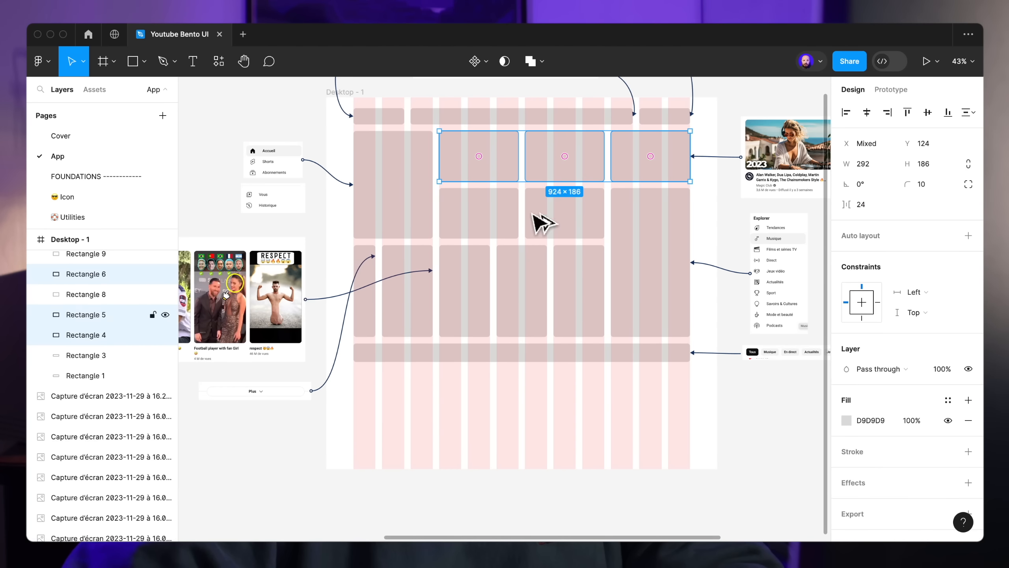
pyautogui.moveTo(540, 225); pyautogui.dragTo(469, 410)
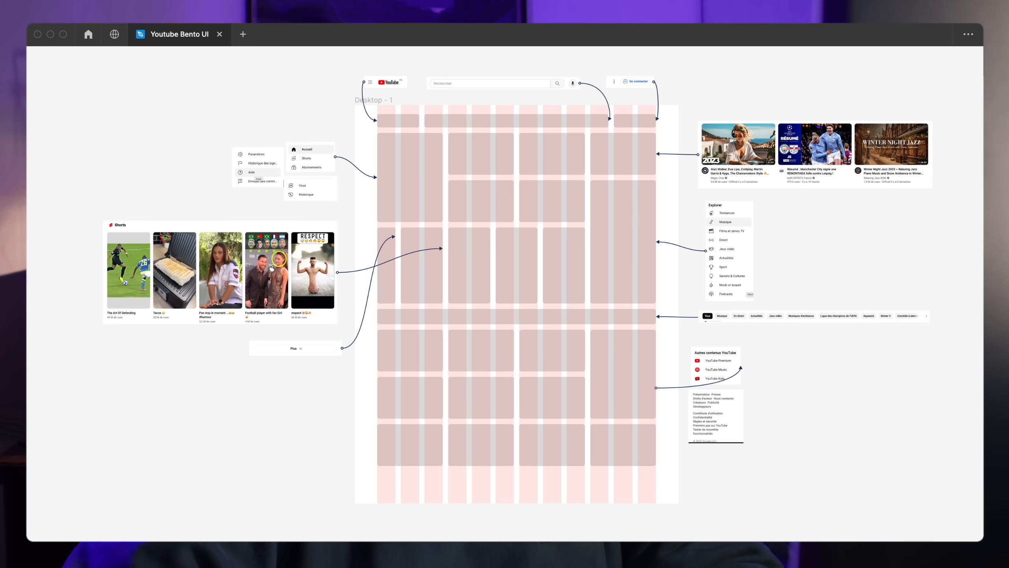
# Set the Desktop - 2 frame to the Dark color mode and fill its logo placeholder with the Primary brand Medium variable
pyautogui.hscroll(10, 478, 263)
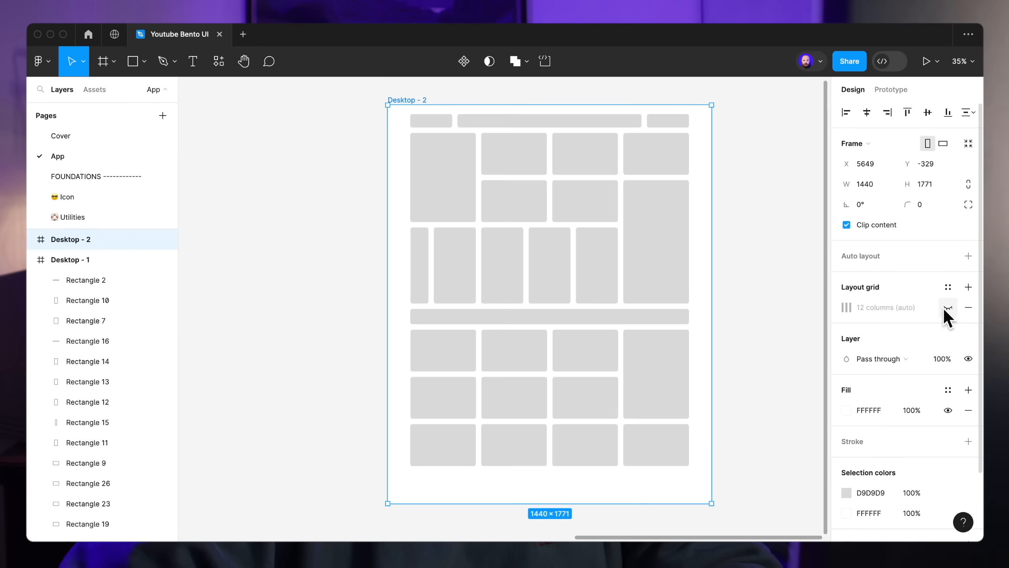
pyautogui.click(968, 338)
pyautogui.moveTo(878, 378)
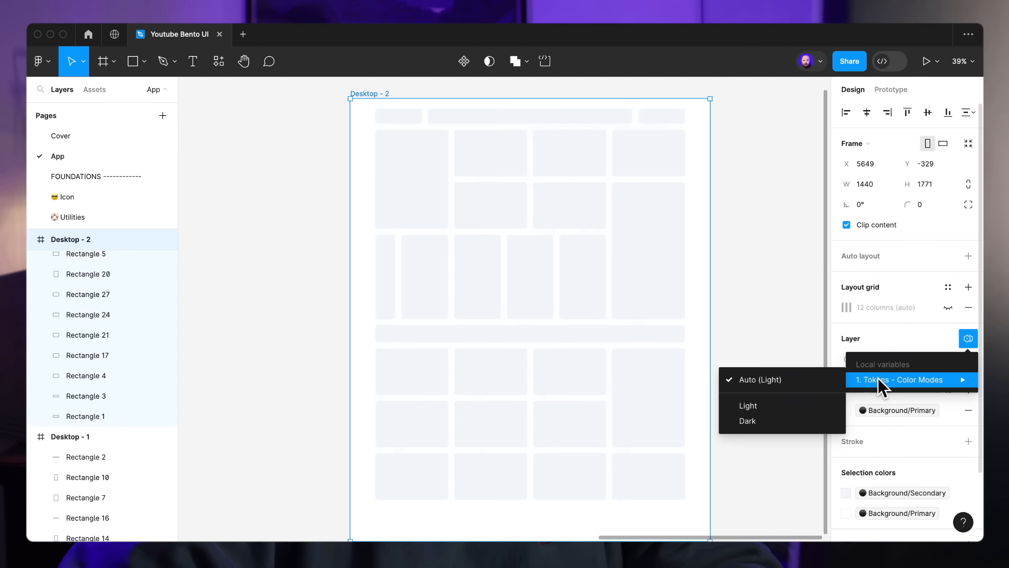
pyautogui.click(759, 422)
pyautogui.click(774, 304)
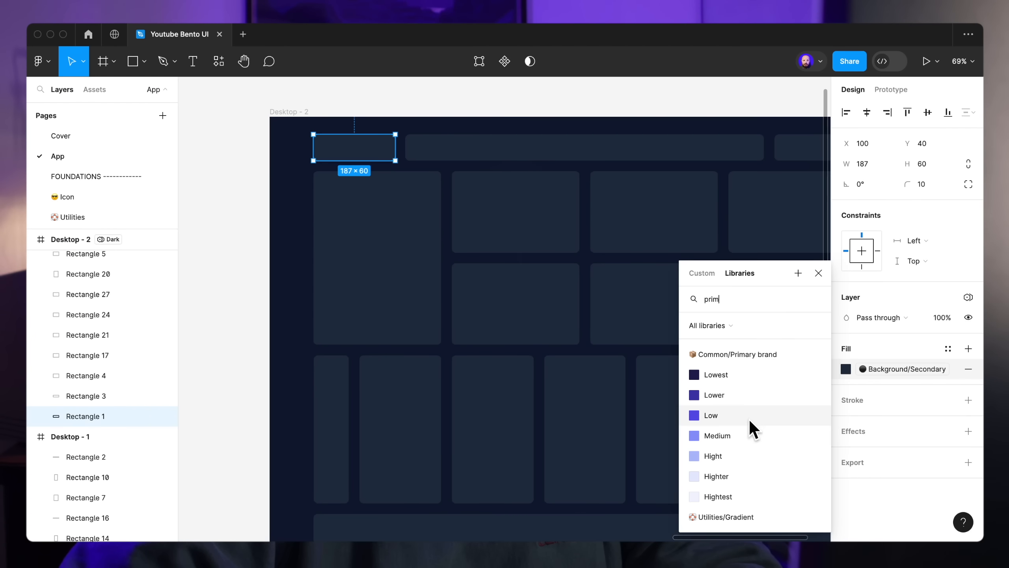
pyautogui.click(750, 422)
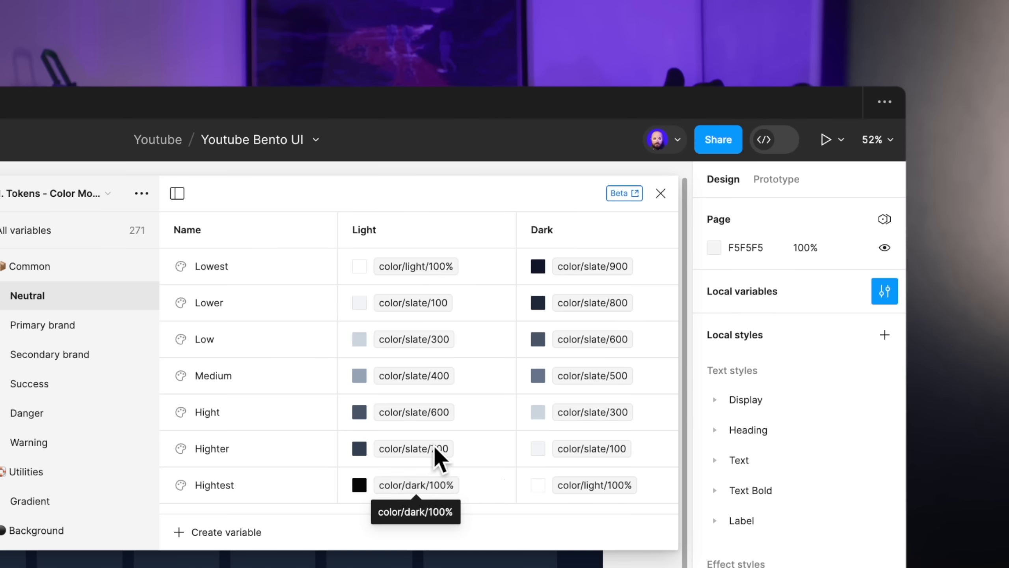
# Switch the Neutral color tokens to the gray palette, using color/gray/100 for Lower in Light mode
pyautogui.click(415, 303)
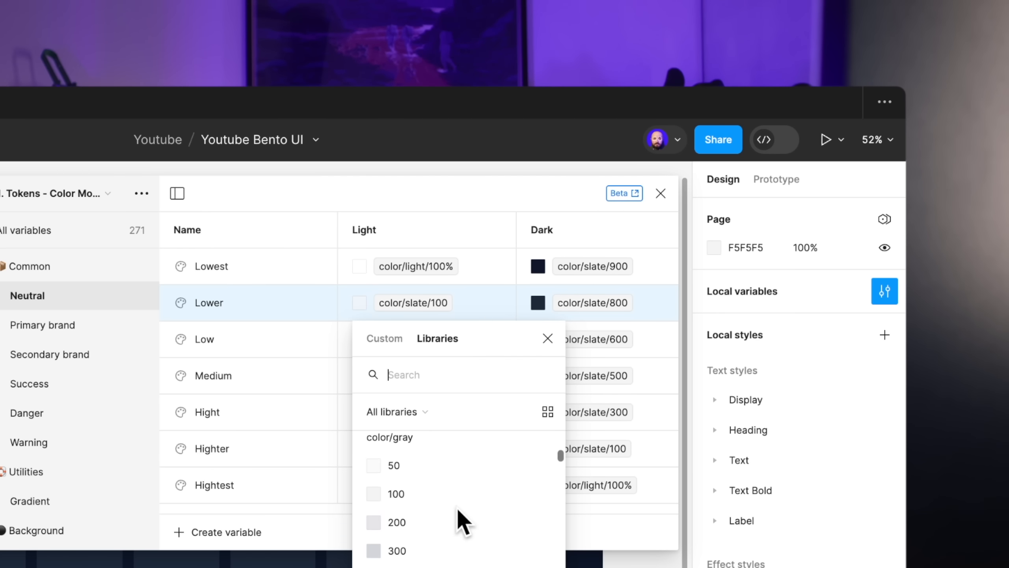
pyautogui.click(432, 489)
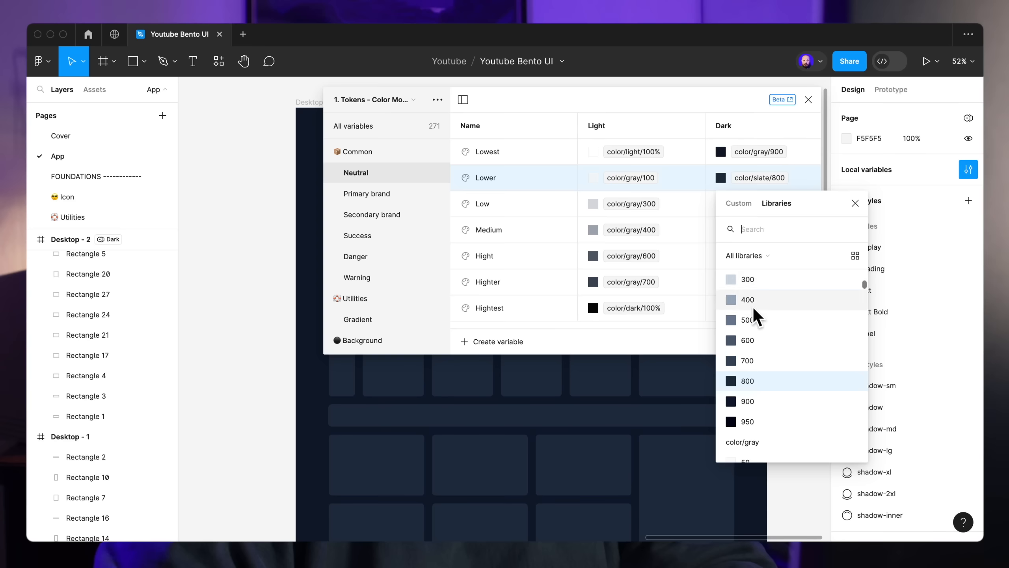
pyautogui.scroll(-5, 758, 325)
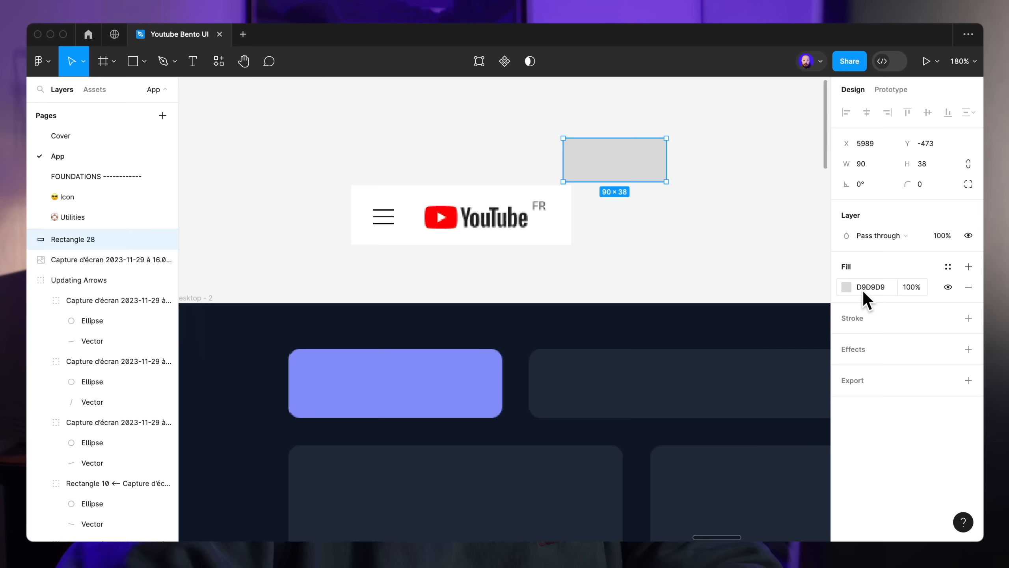
# Sample the red of the captured YouTube logo as the fill of the small rectangle above it
pyautogui.click(846, 287)
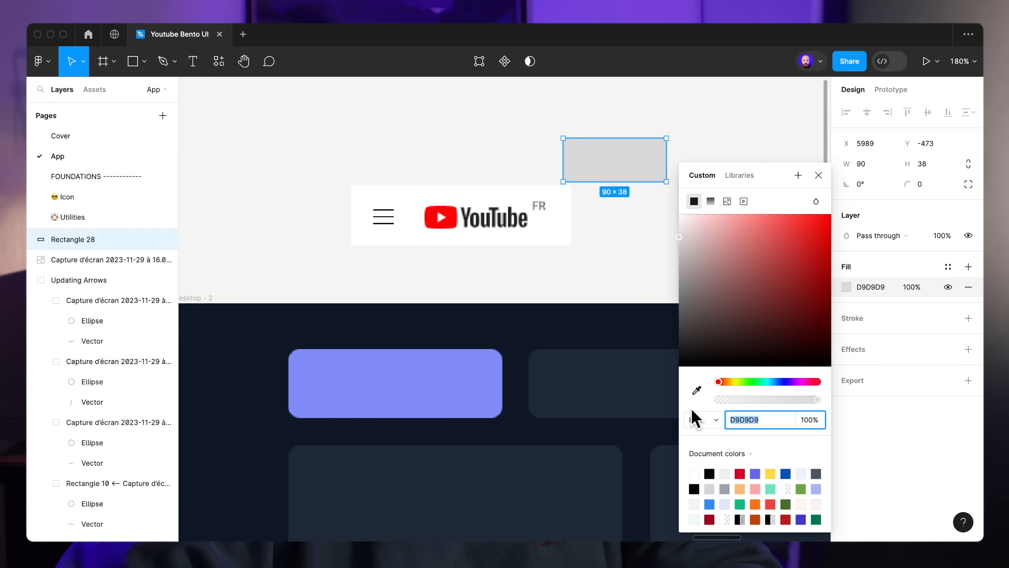
pyautogui.click(696, 390)
pyautogui.click(453, 223)
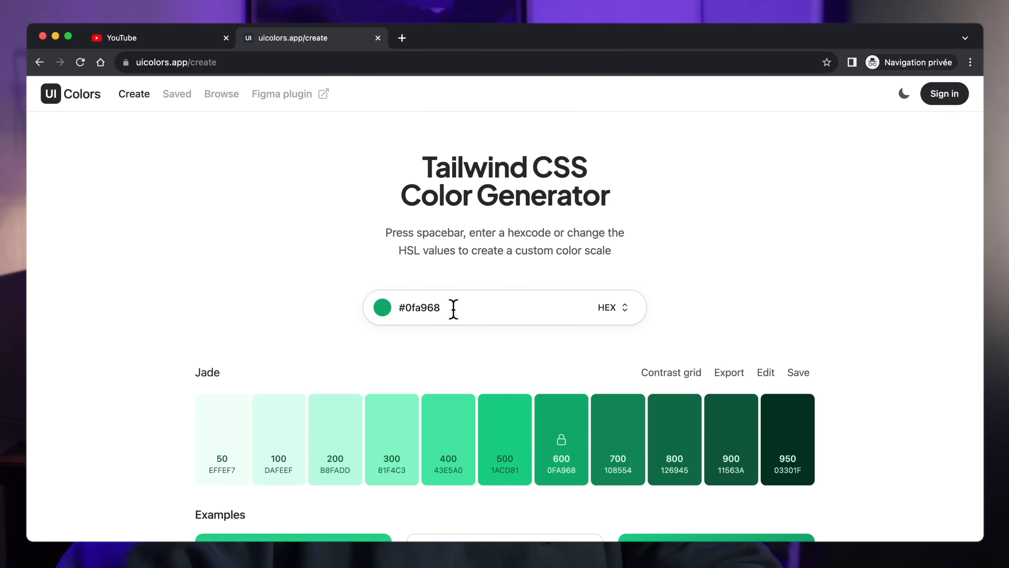
# Generate a color scale from ff0000 on the UI Colors site and enter its shade for Primary brand Lower in Dark mode
pyautogui.write('ff0000')
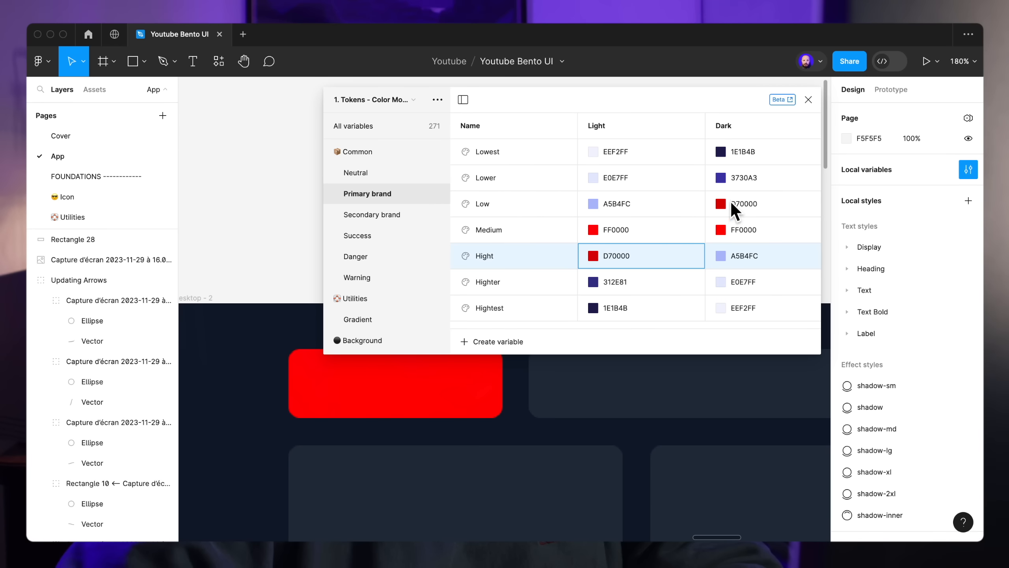
pyautogui.doubleClick(739, 179)
pyautogui.press('Return')
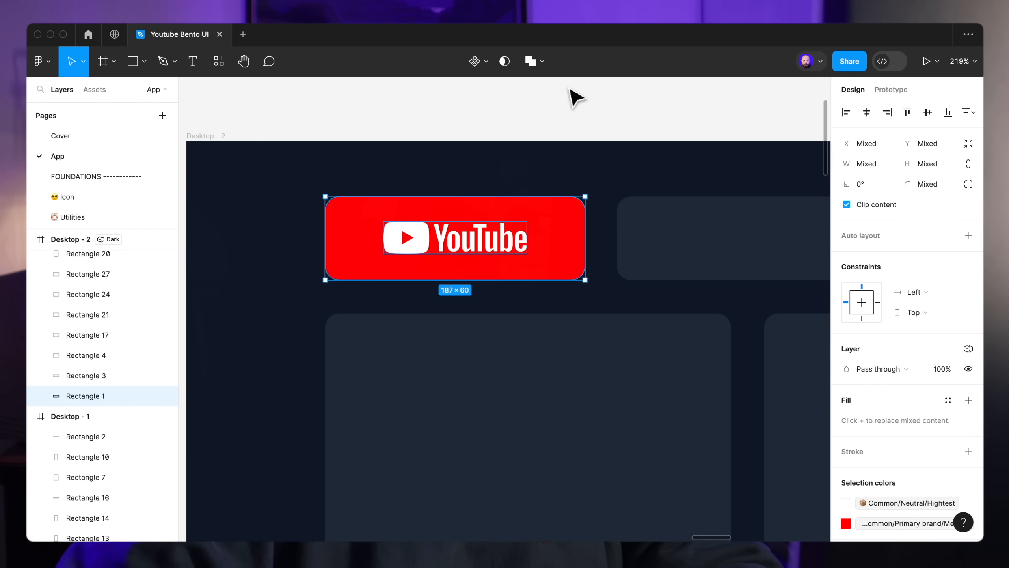
# Insert a New input component into the header's search bar placeholder and widen it to span the bar
pyautogui.click(569, 89)
pyautogui.scroll(-5, 568, 98)
pyautogui.hscroll(6, 568, 99)
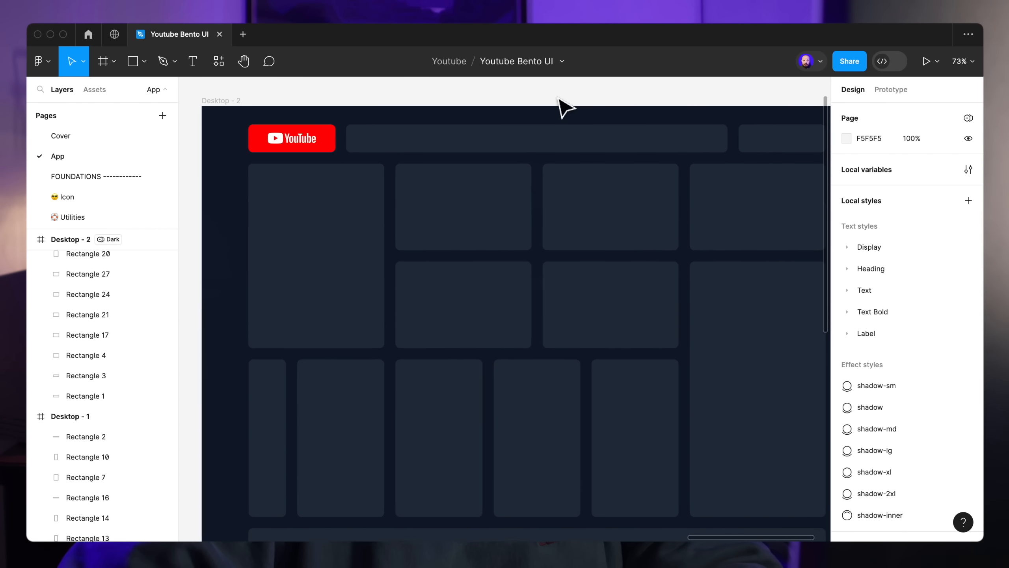
pyautogui.hscroll(2, 564, 106)
pyautogui.scroll(2, 564, 106)
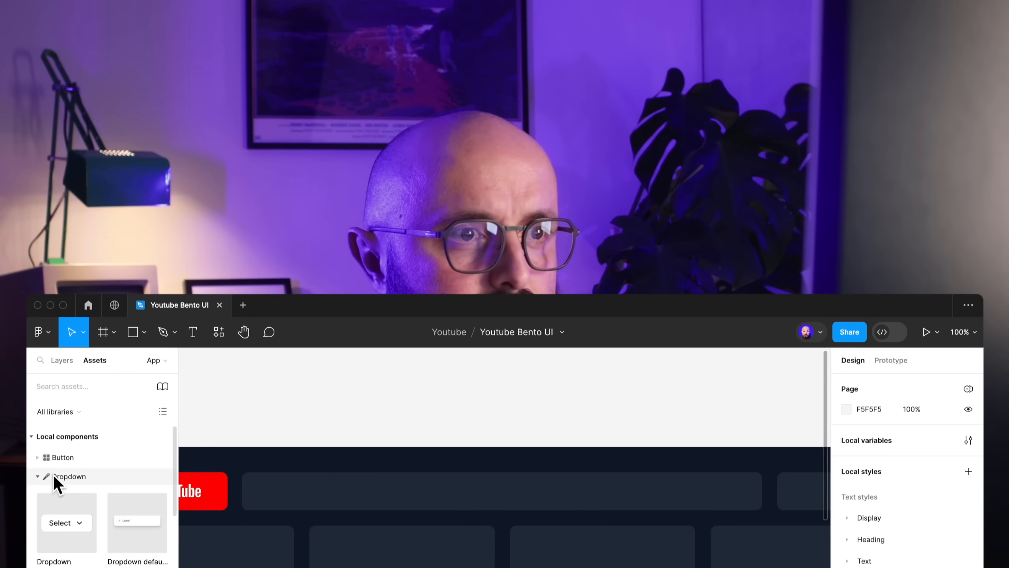
pyautogui.click(53, 476)
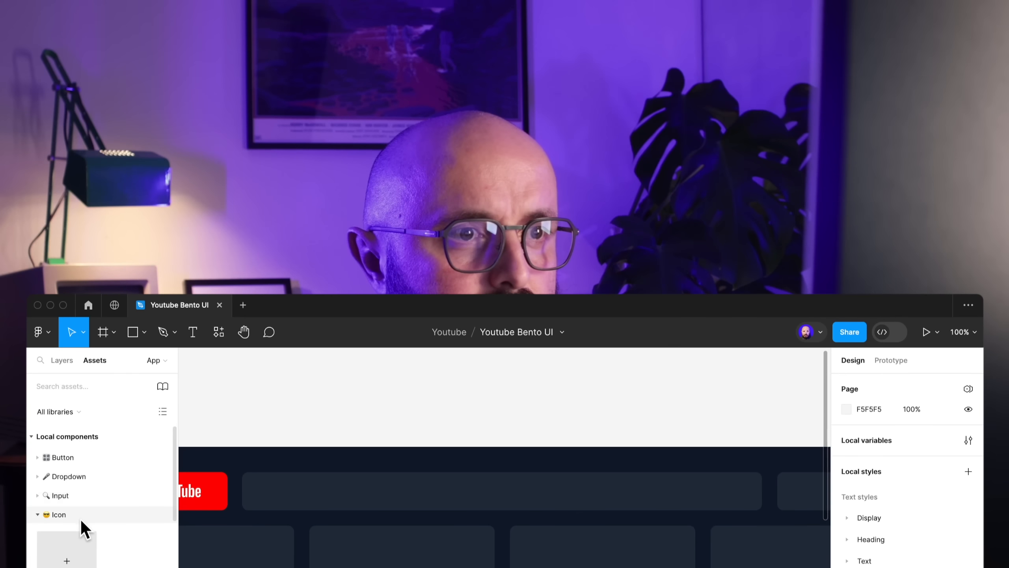
pyautogui.click(65, 514)
pyautogui.click(63, 492)
pyautogui.moveTo(92, 523); pyautogui.dragTo(365, 479)
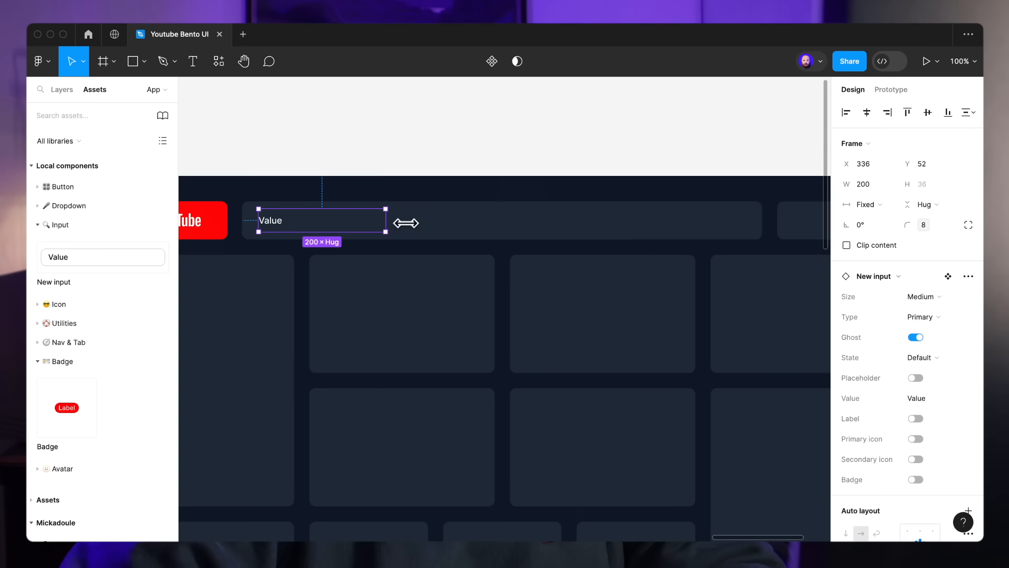
pyautogui.moveTo(638, 364); pyautogui.dragTo(1008, 367)
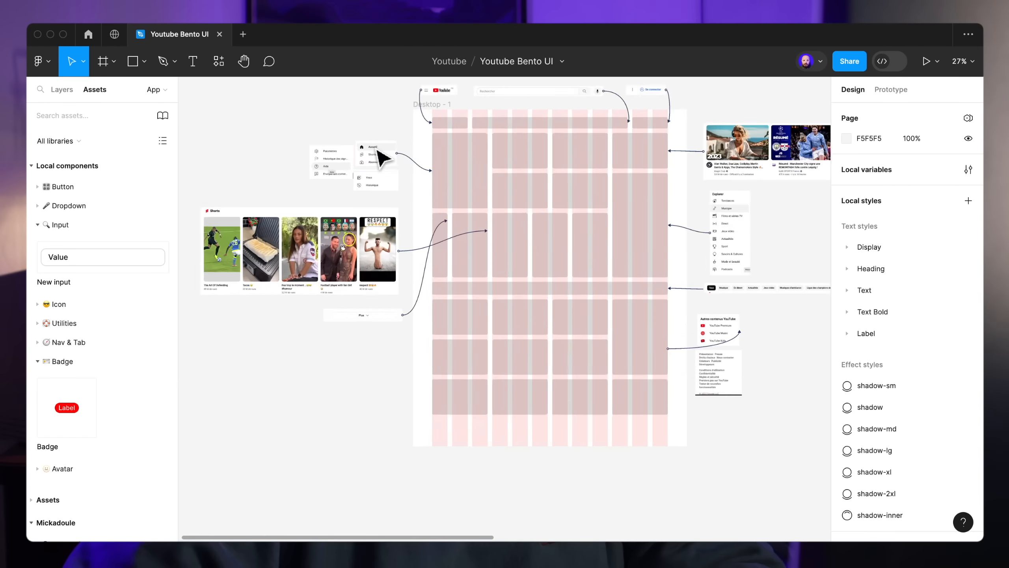
# Compare the captured navigation menu with the tall placeholder below the YouTube logo and the neighbouring video card
pyautogui.scroll(5, 383, 159)
pyautogui.click(373, 170)
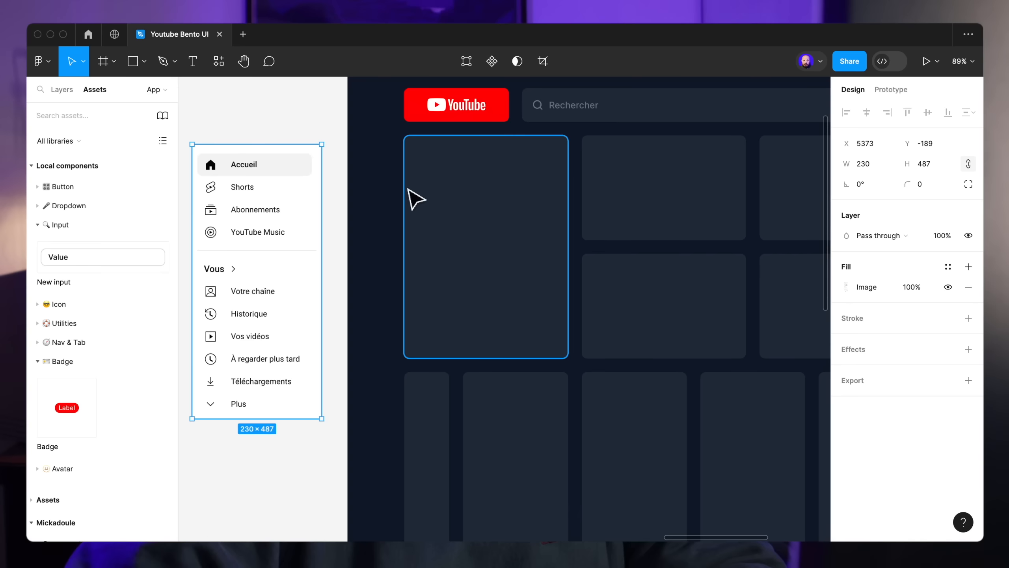
pyautogui.click(411, 197)
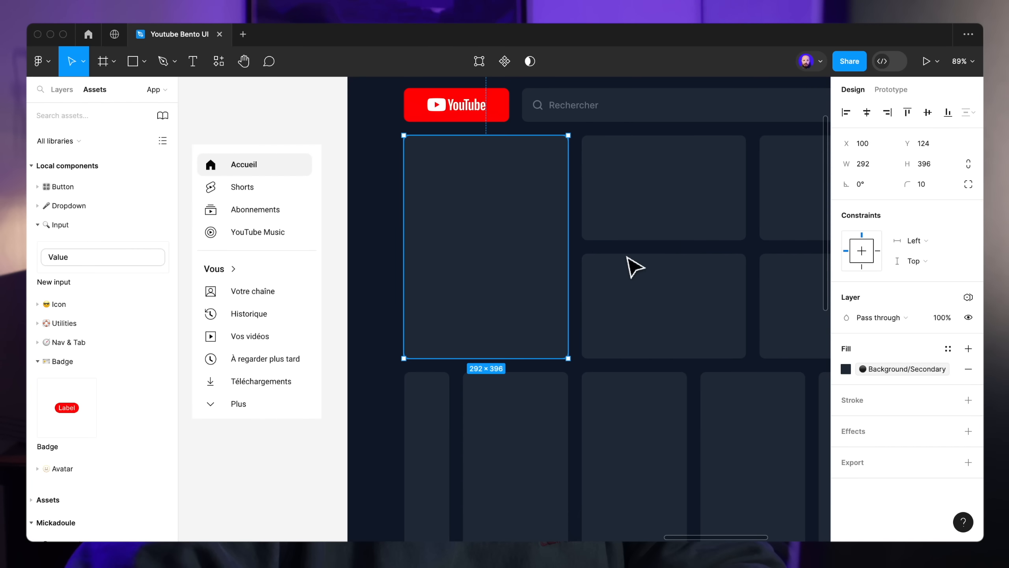
pyautogui.click(634, 189)
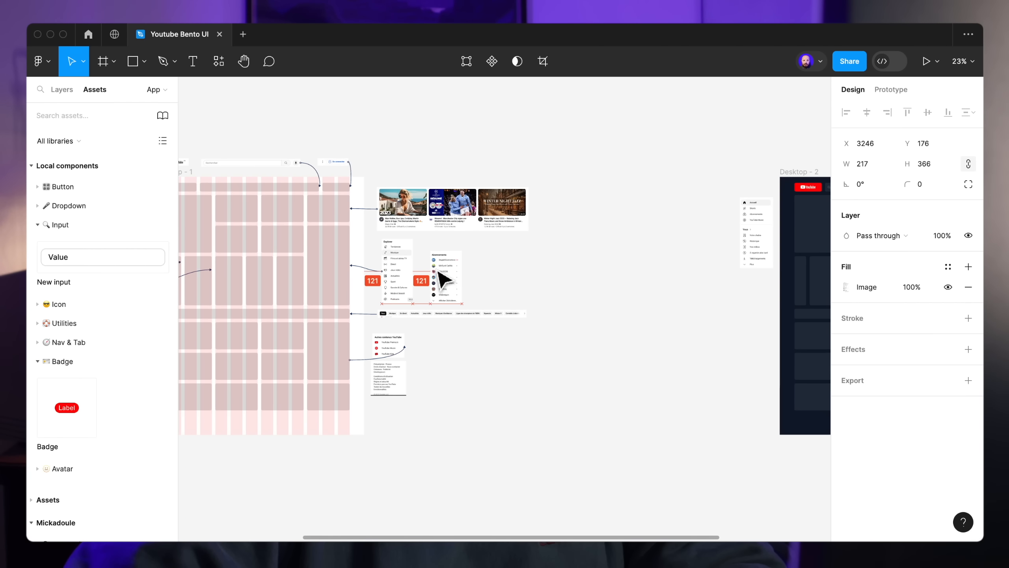
# Put the Abonnements capture in place of the Explorer capture as the content linked to the tall card in the last columns
pyautogui.click(421, 266)
pyautogui.scroll(5, 421, 264)
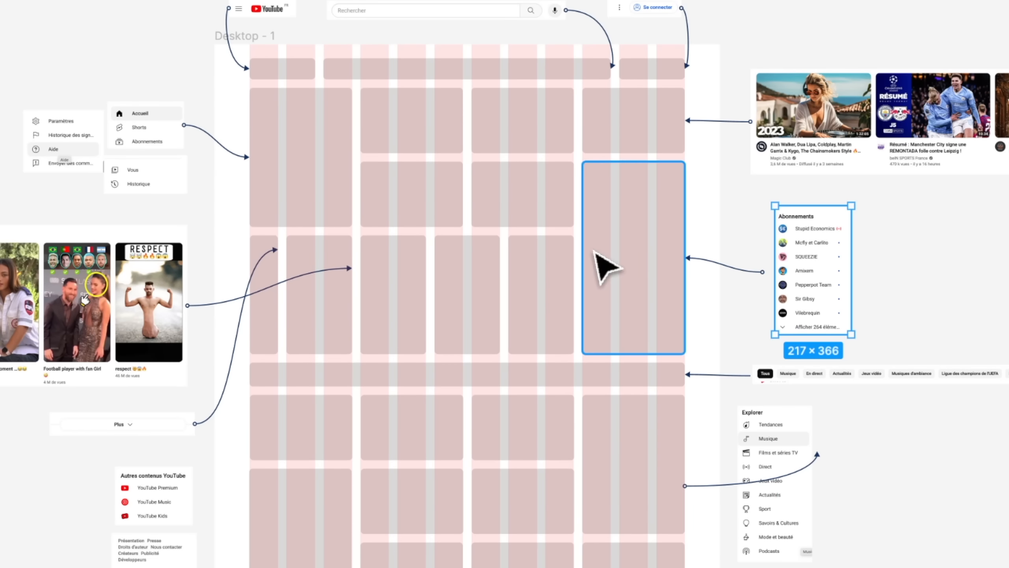
# Set the primary icon of the Vos vidéos navigation item to File-video
pyautogui.hscroll(10, 606, 266)
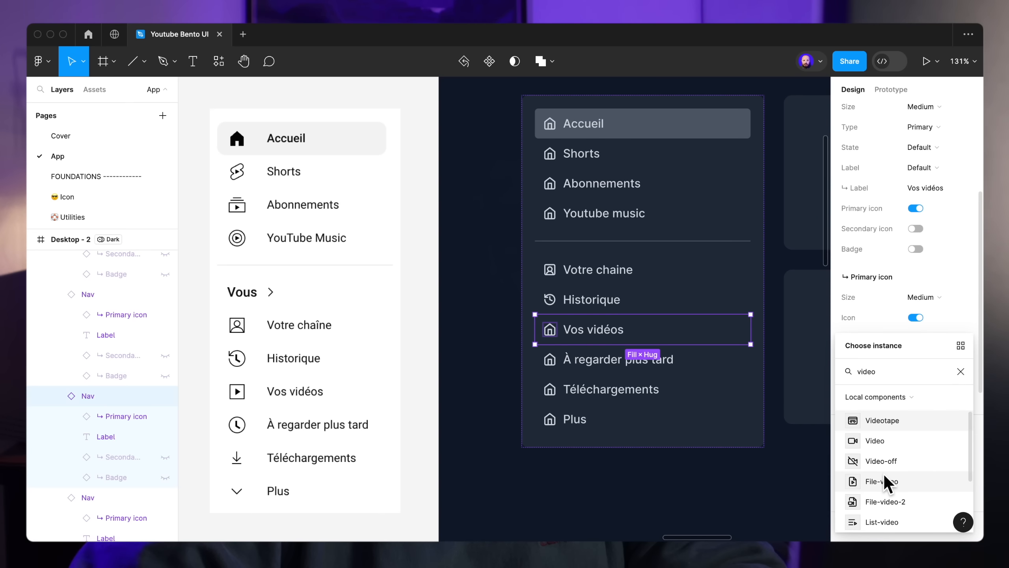
pyautogui.click(890, 480)
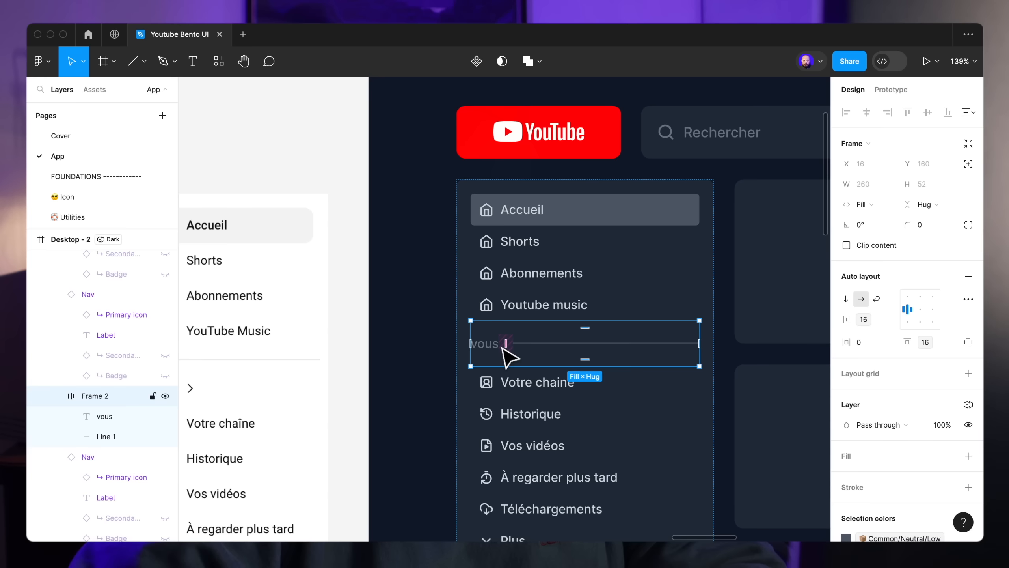
pyautogui.scroll(5, 507, 356)
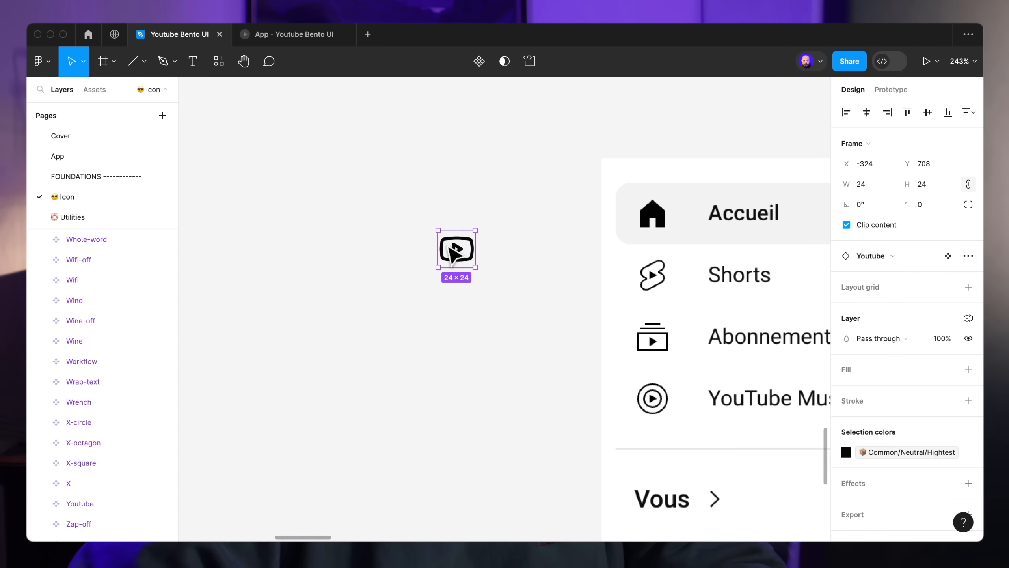
# Start a Shorts icon on the Icon page by tilting the 18 × 8 rounded rectangle and placing a copy below it
pyautogui.moveTo(451, 246); pyautogui.dragTo(374, 234)
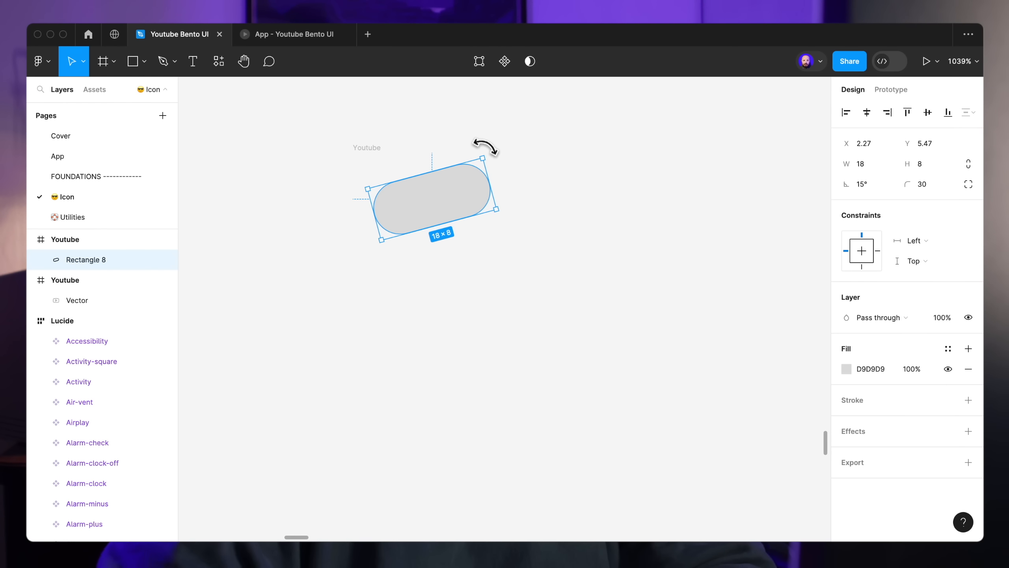
pyautogui.moveTo(485, 147); pyautogui.dragTo(480, 140)
pyautogui.moveTo(432, 198); pyautogui.dragTo(461, 255)
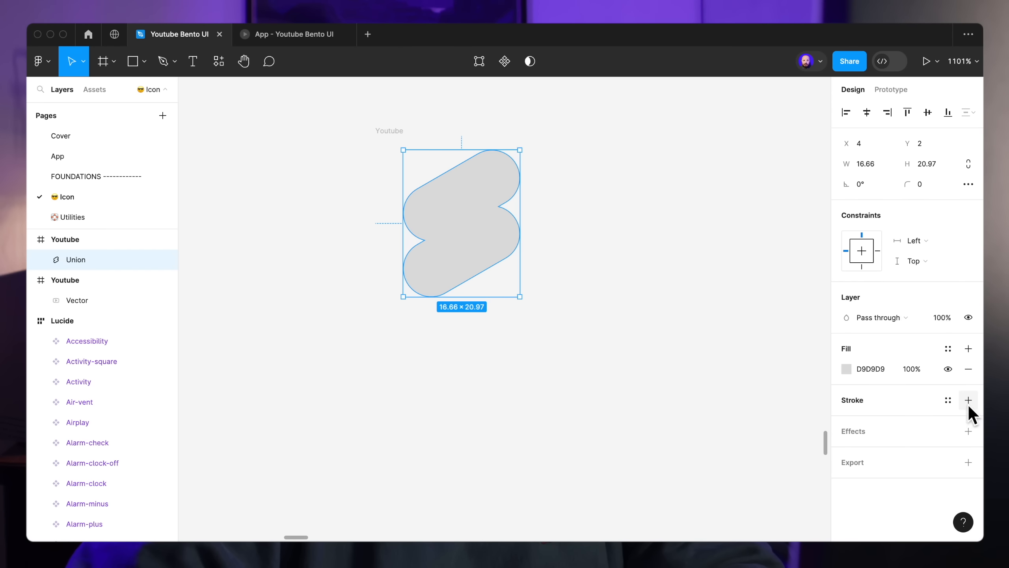
# Add a stroke to the merged Shorts shape and select the frame points of the YouTube outline placed over it
pyautogui.click(968, 401)
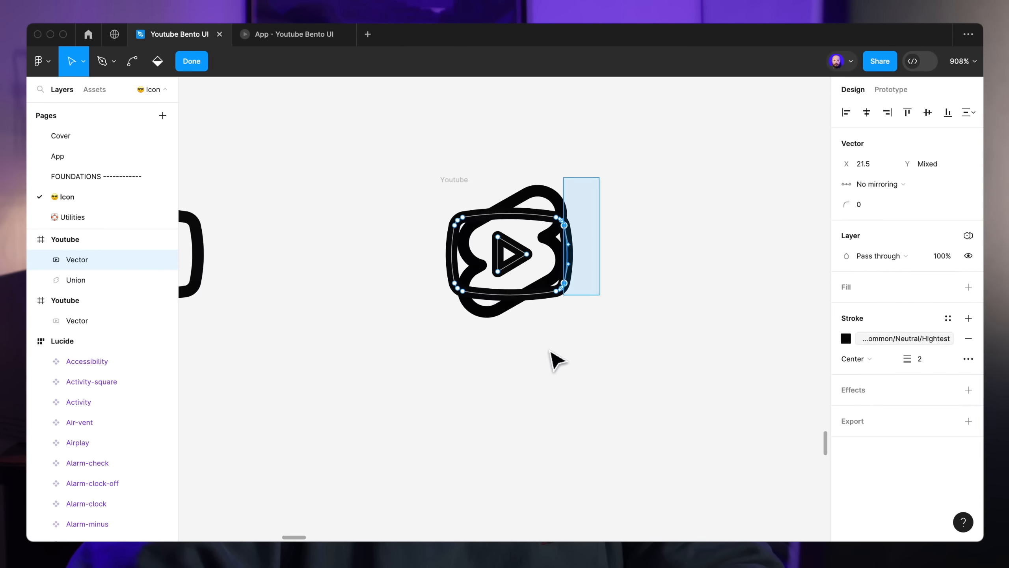
pyautogui.moveTo(410, 184); pyautogui.dragTo(500, 399)
pyautogui.press('Escape')
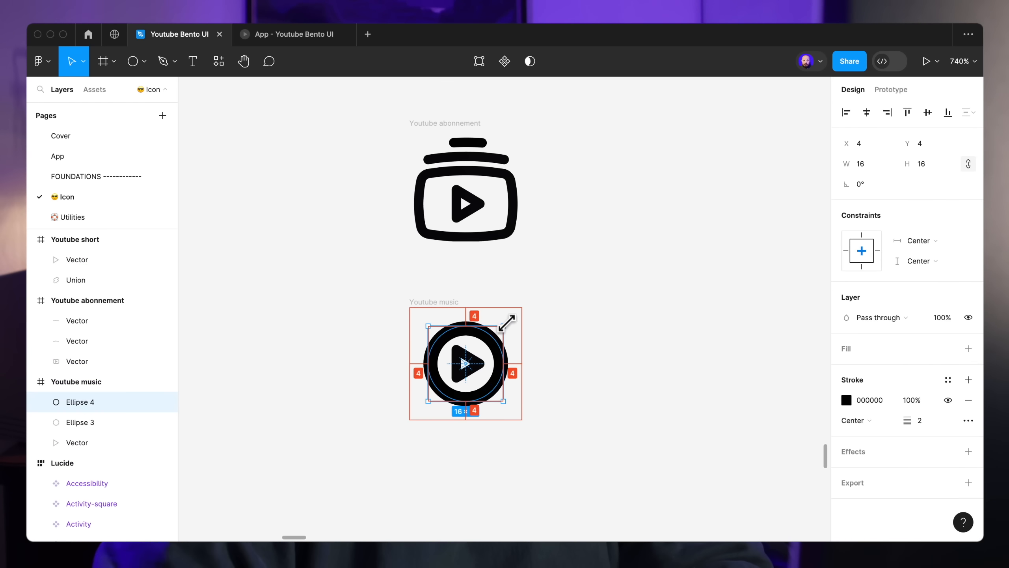
# Enlarge the inner circle of the Youtube music icon and set that icon as the Youtube music navigation item's primary icon
pyautogui.moveTo(506, 322); pyautogui.dragTo(517, 314)
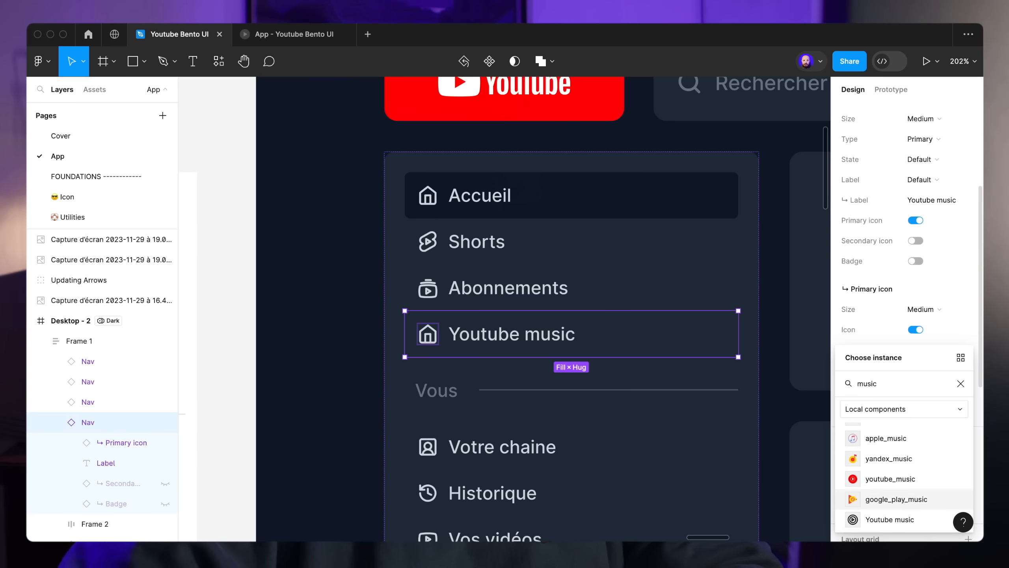
pyautogui.click(893, 516)
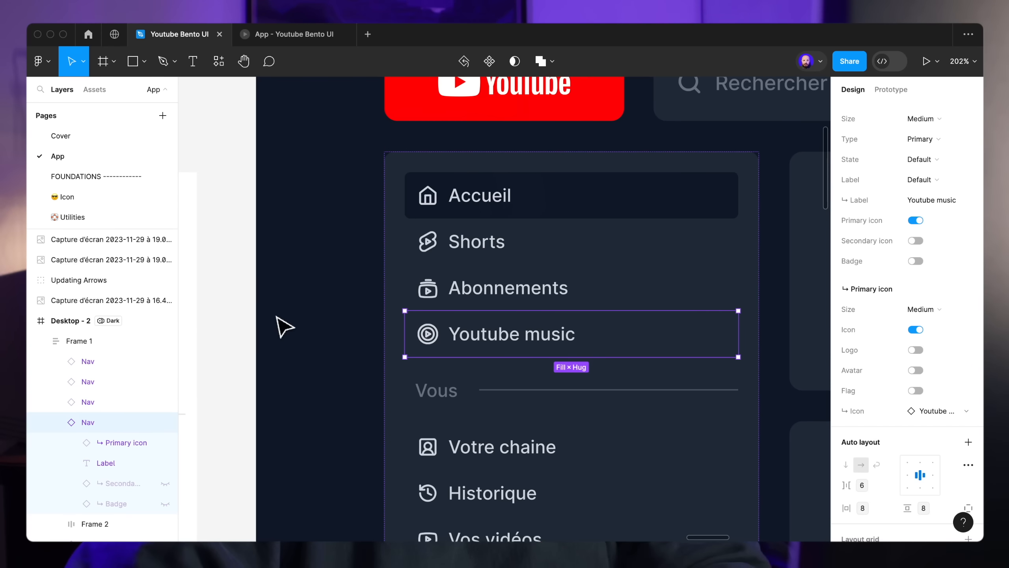
pyautogui.click(286, 328)
pyautogui.scroll(-5, 322, 318)
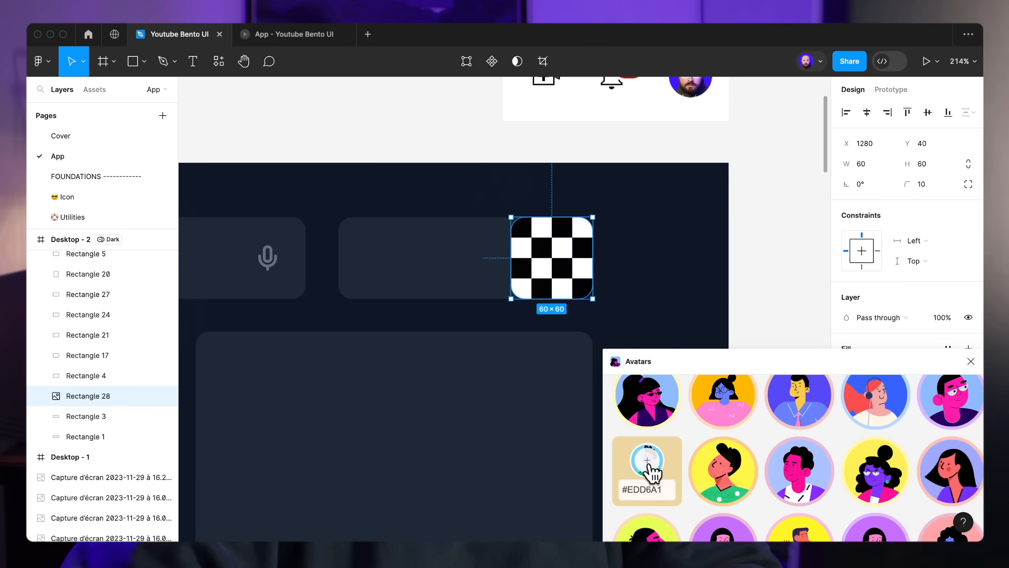
# Fill the 60 × 60 rounded square in the page header with an illustrated portrait from the Avatars plugin
pyautogui.click(648, 463)
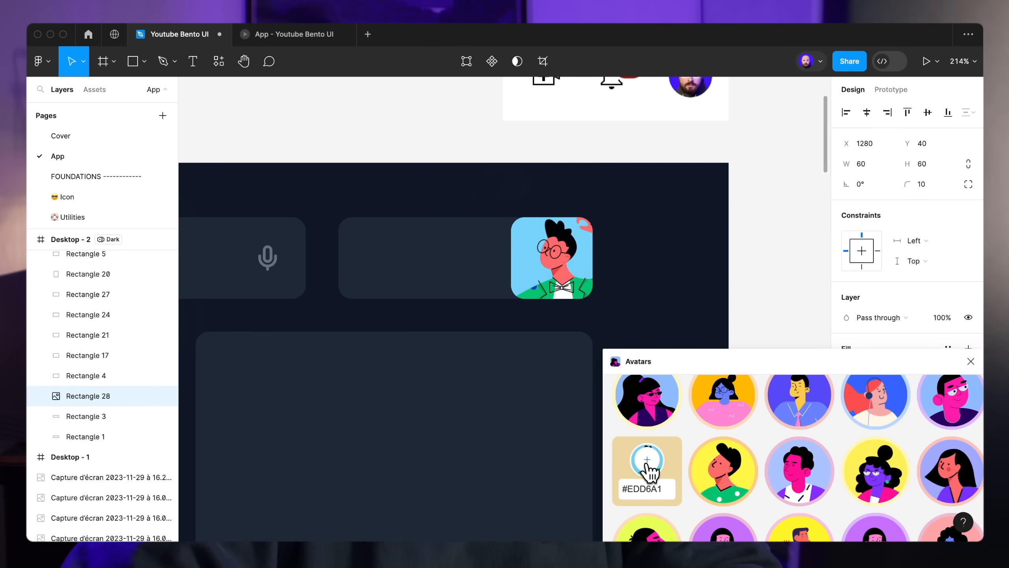
pyautogui.scroll(-1, 667, 461)
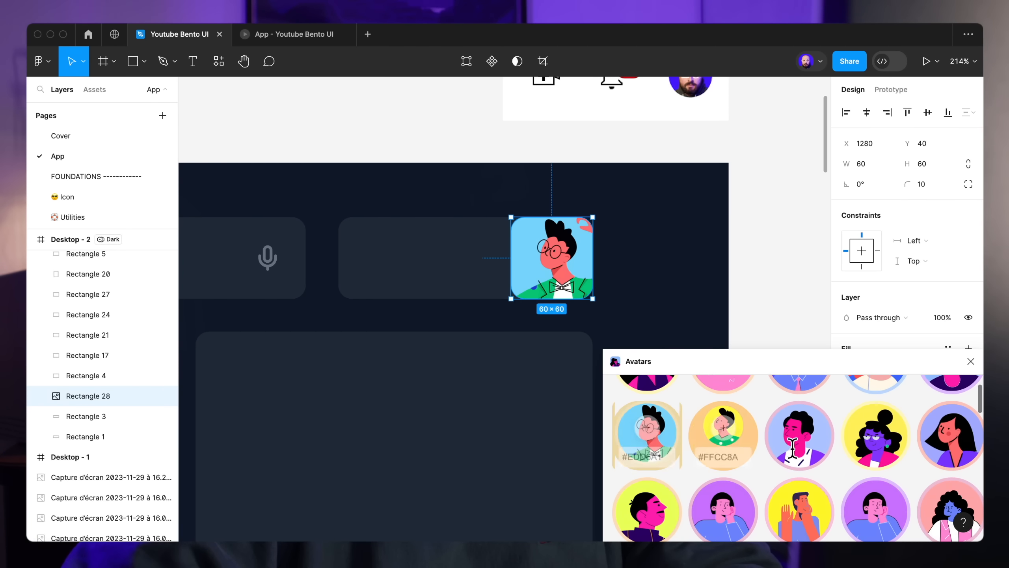
pyautogui.click(878, 429)
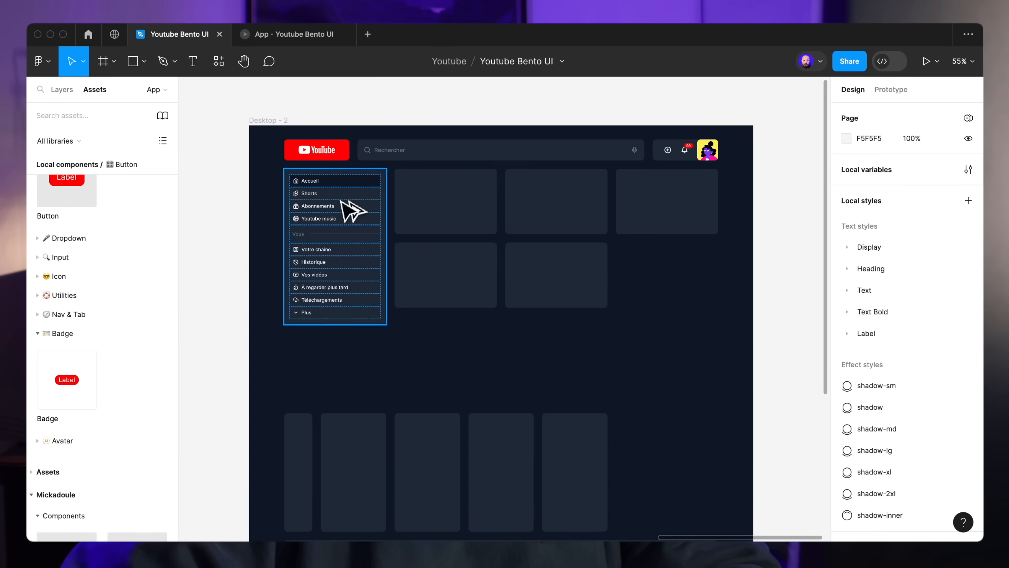
# Turn a copy of the navigation card into a subscriptions card, entering SQUEEZIE with its channel image and opening the last channel's label
pyautogui.moveTo(349, 203); pyautogui.dragTo(675, 278)
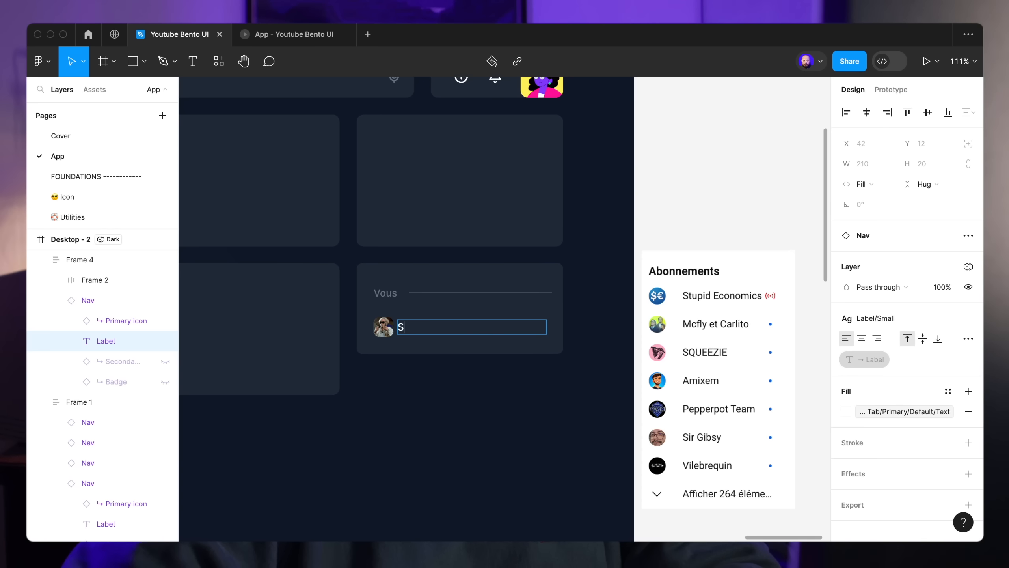
pyautogui.write('UEEZIE')
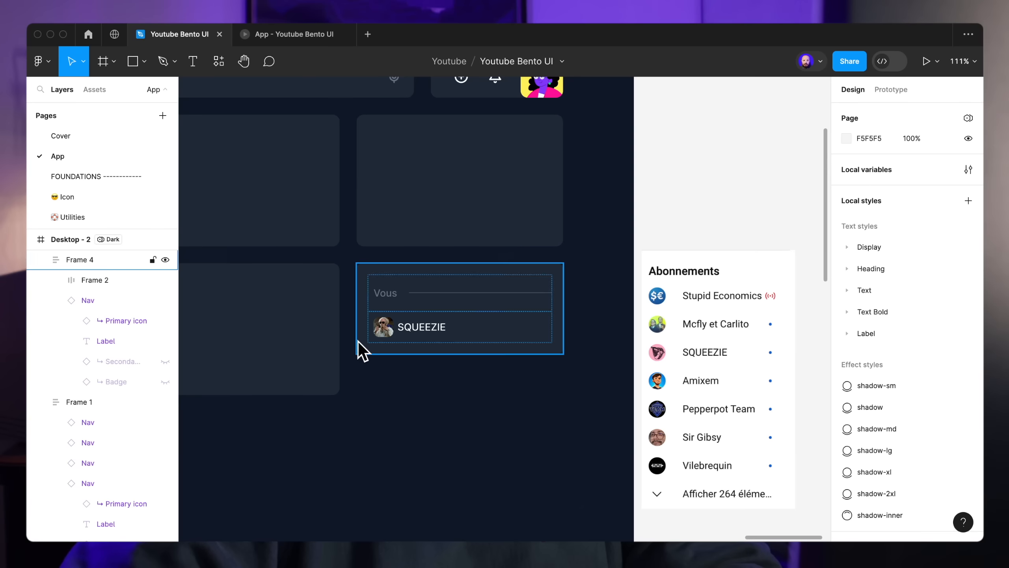
pyautogui.doubleClick(383, 329)
pyautogui.hotkey('ctrl', 'v')
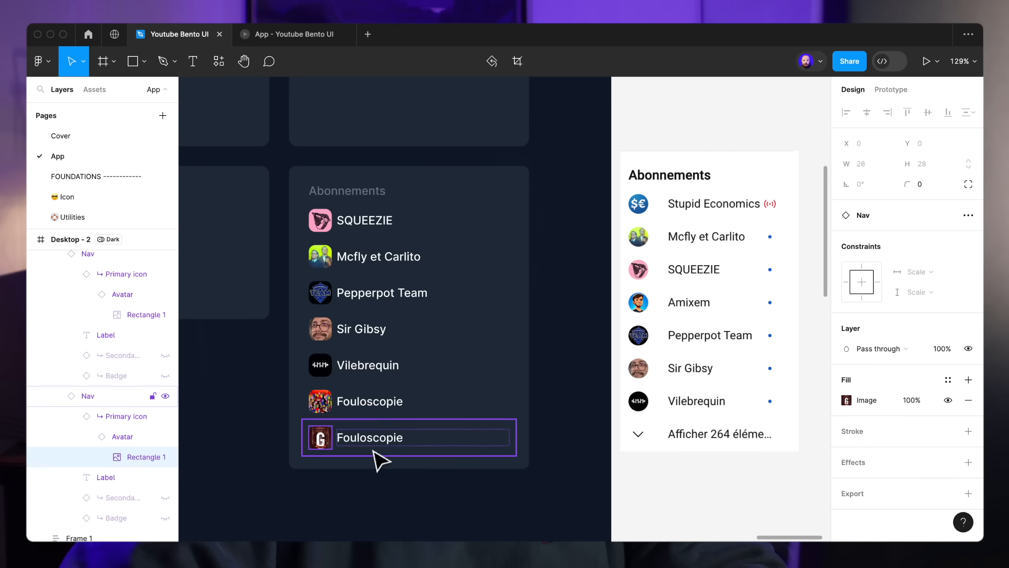
pyautogui.doubleClick(363, 438)
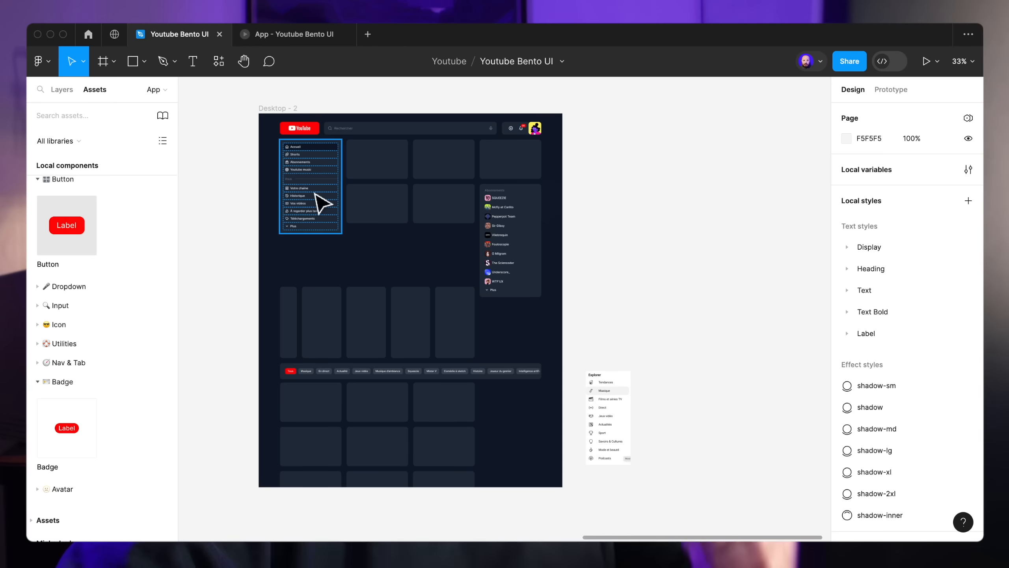
# Leave the icon search for the YouTube Kids item and review the whole page in the prototype preview
pyautogui.click(546, 461)
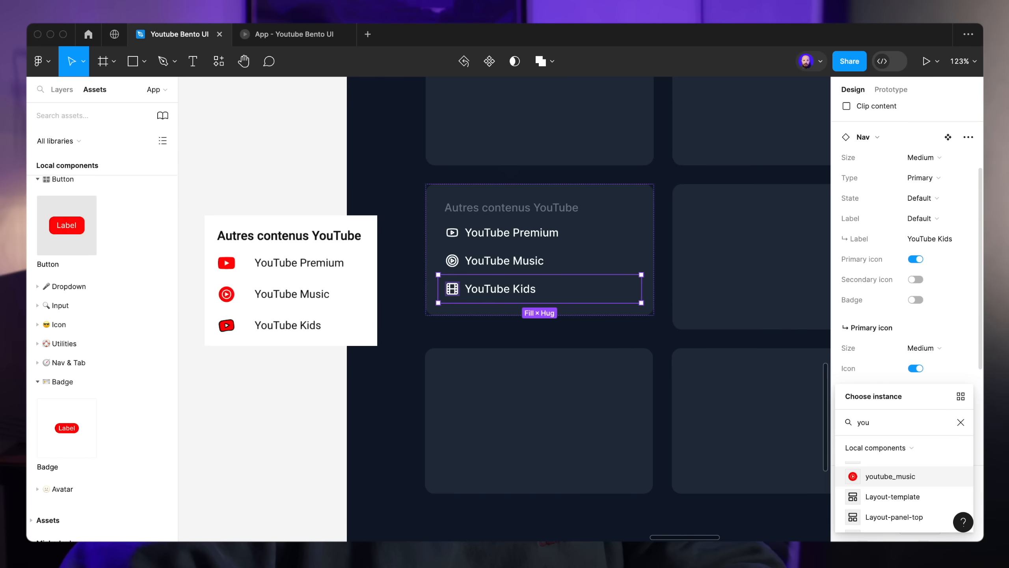
pyautogui.press('Escape')
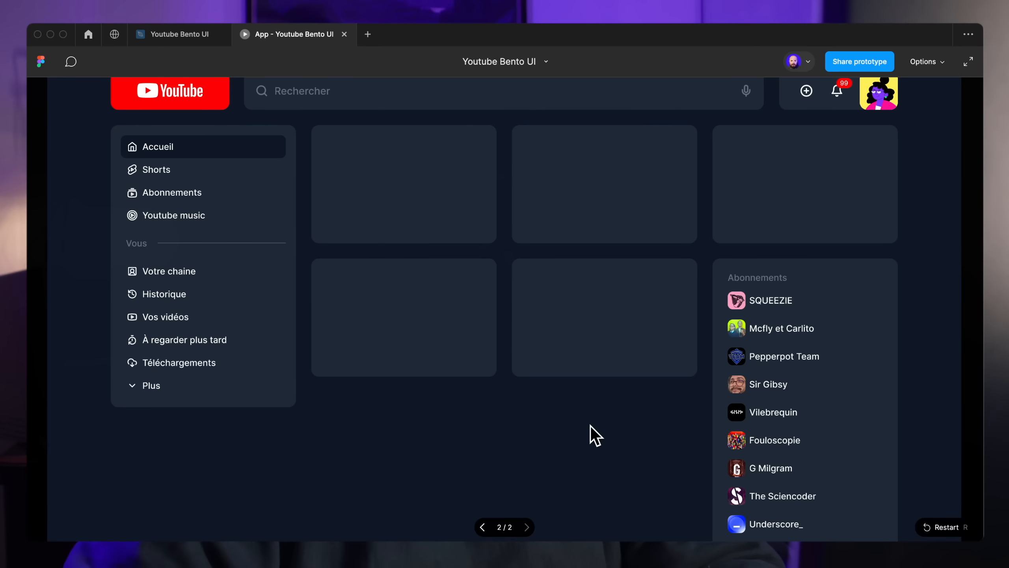
pyautogui.scroll(-15, 571, 429)
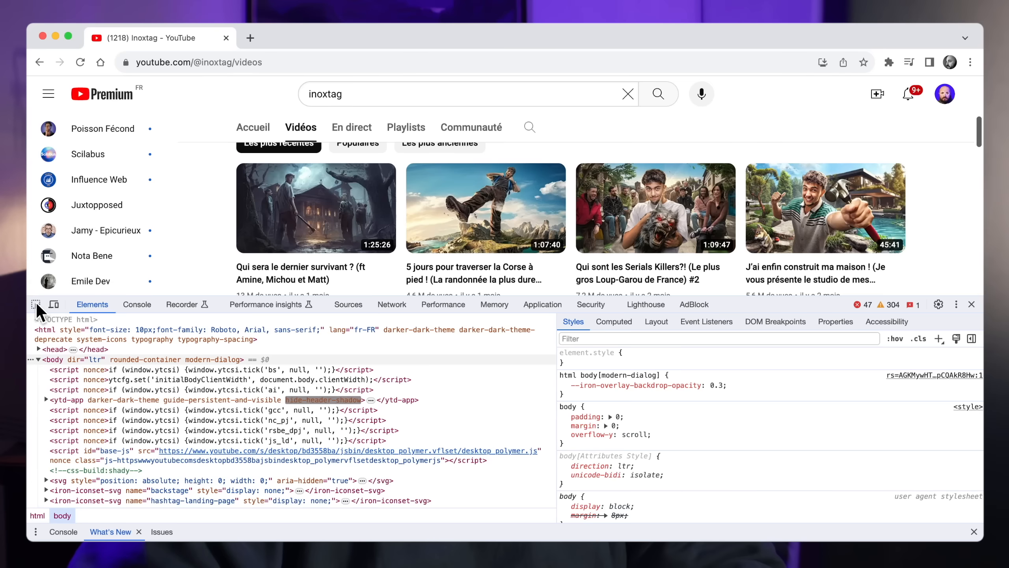
# In Chrome, inspect the Corsica video's thumbnail on the Inoxtag channel and open its image source
pyautogui.click(36, 305)
pyautogui.click(462, 233)
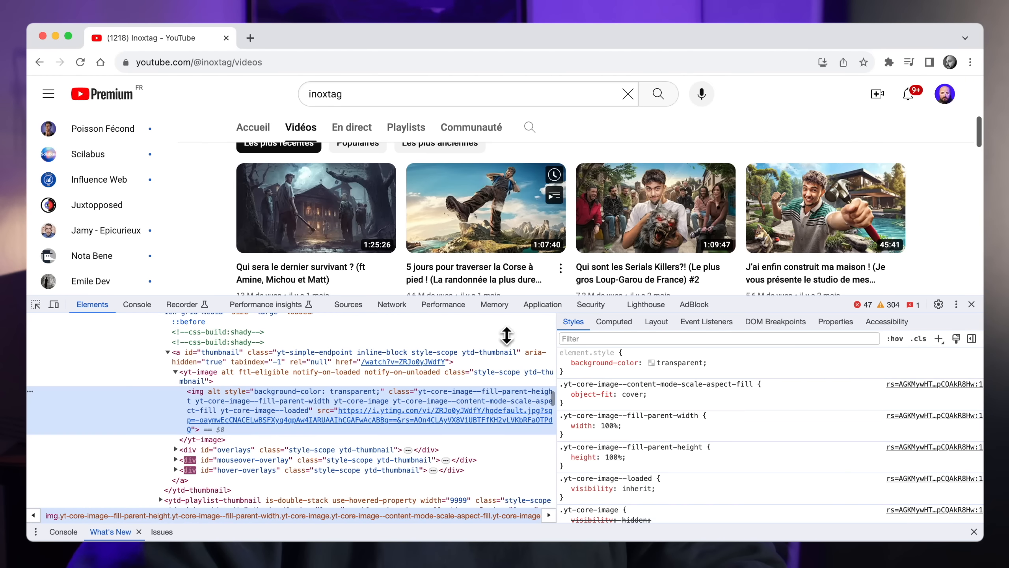
pyautogui.moveTo(437, 417)
pyautogui.click(368, 415)
# Load the maxresdefault.jpg version of the thumbnail, copy the image and paste it beside the desktop frame in Figma
pyautogui.moveTo(309, 62); pyautogui.dragTo(296, 62)
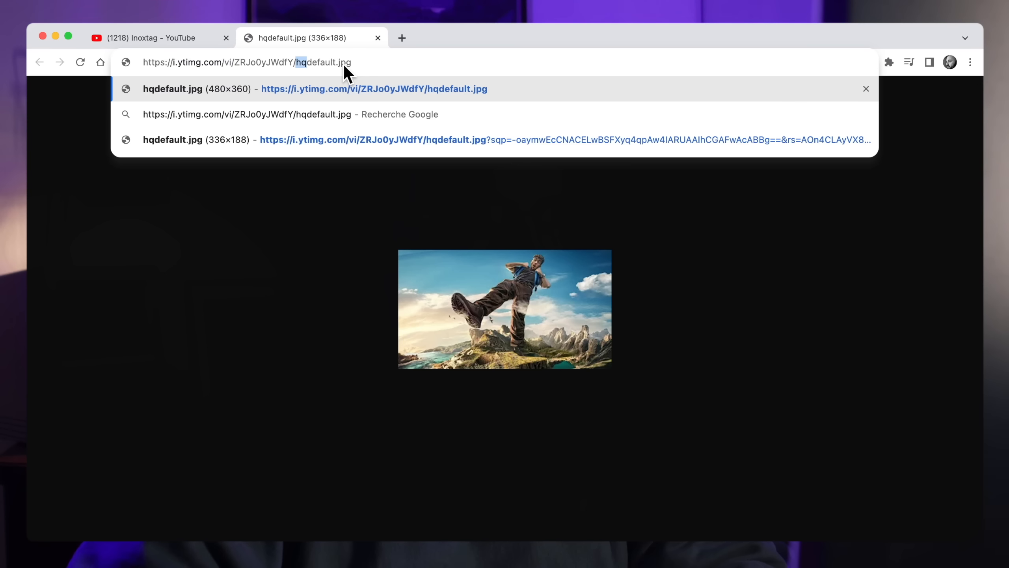
pyautogui.write('maxres')
pyautogui.press('Return')
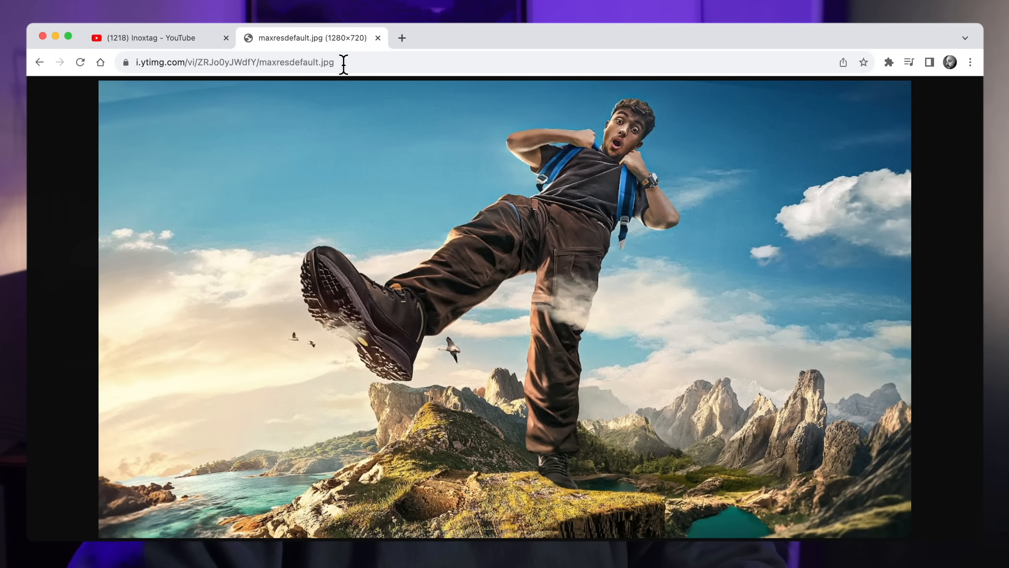
pyautogui.rightClick(469, 248)
pyautogui.click(529, 284)
pyautogui.press('super+Tab')
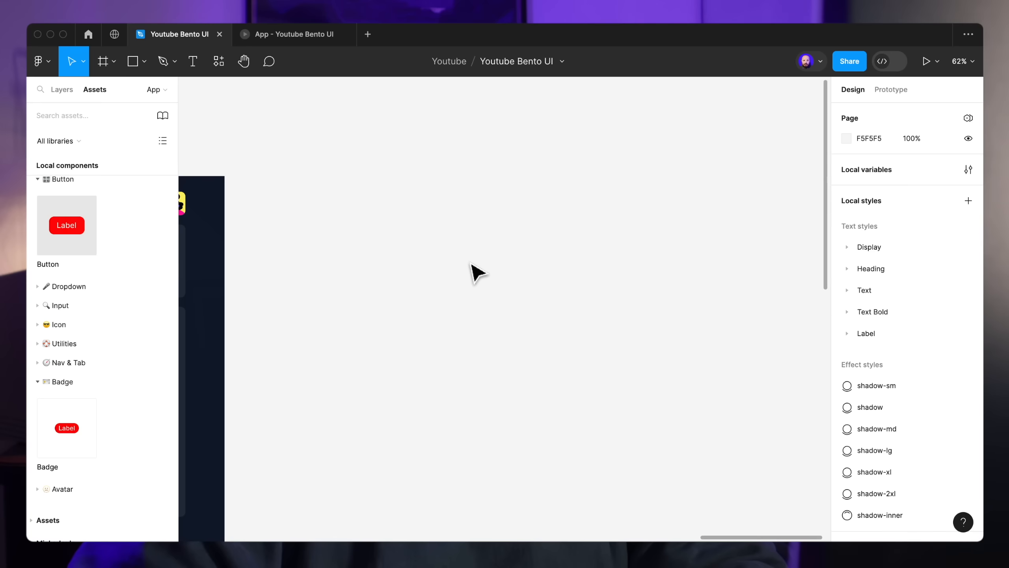
pyautogui.press('super+v')
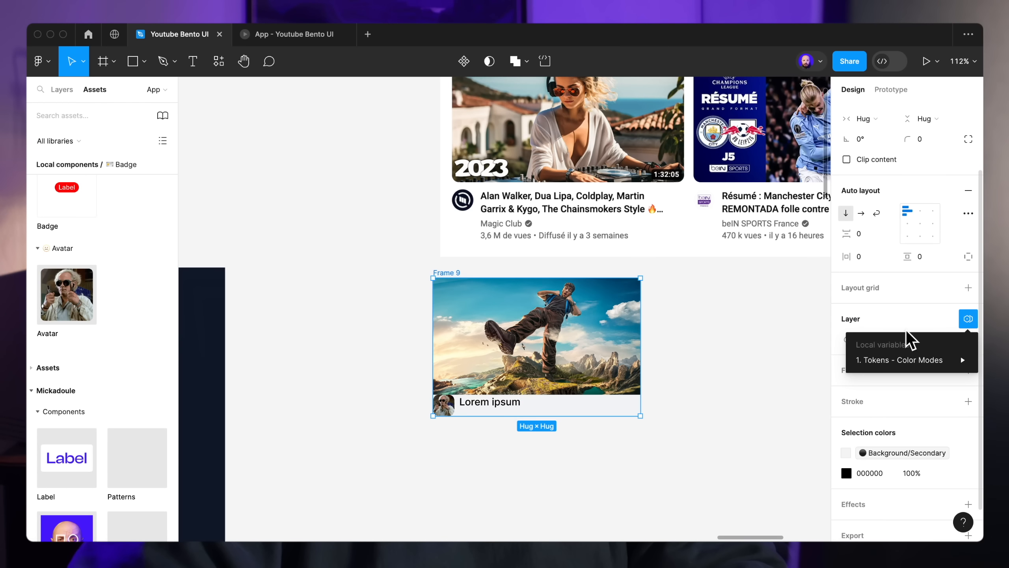
# Set the color mode of Frame 9, the thumbnail card, to Dark
pyautogui.moveTo(859, 364)
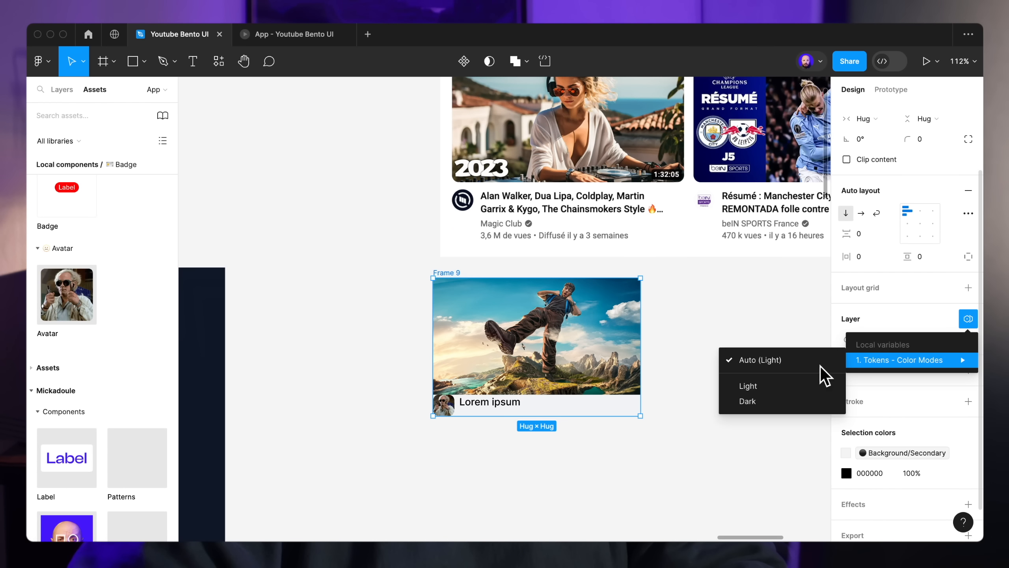
pyautogui.click(744, 397)
pyautogui.click(721, 384)
# Apply the Common/Neutral Hightest color to the card's text and make its text layers fill the container width
pyautogui.scroll(5, 610, 451)
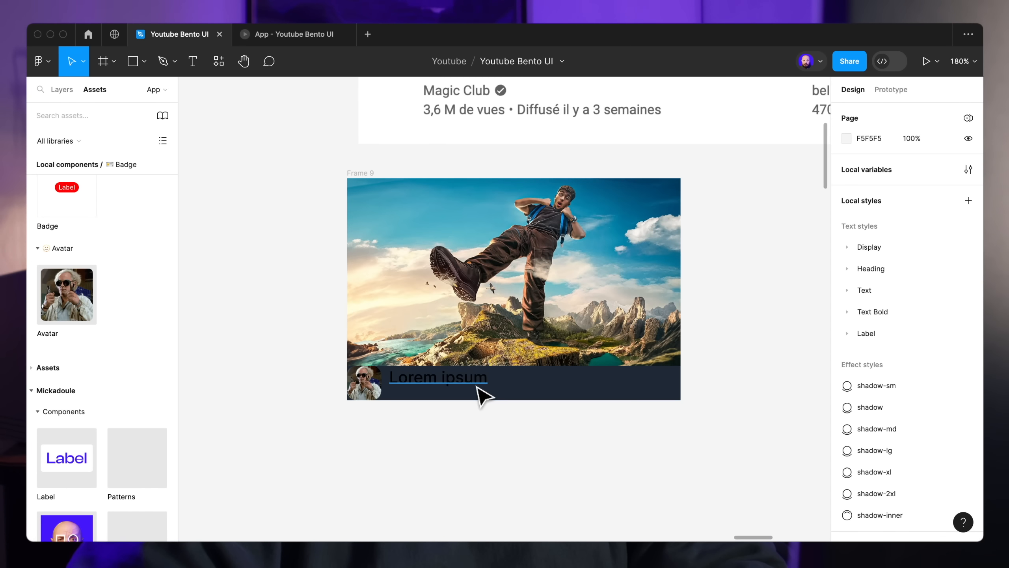
pyautogui.keyDown('super'); pyautogui.click(476, 385); pyautogui.keyUp('super')
pyautogui.click(948, 339)
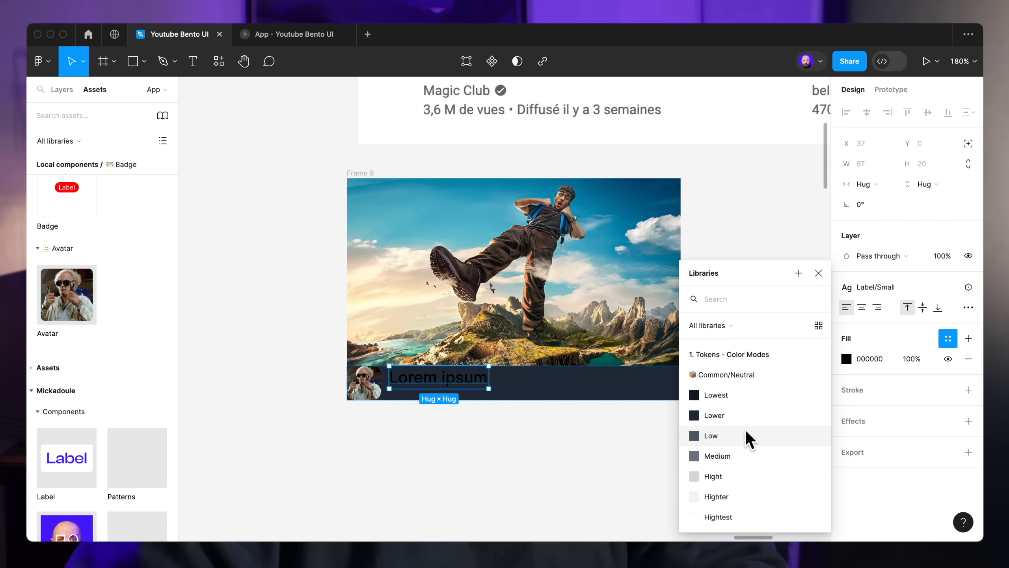
pyautogui.scroll(-1, 743, 419)
pyautogui.click(742, 491)
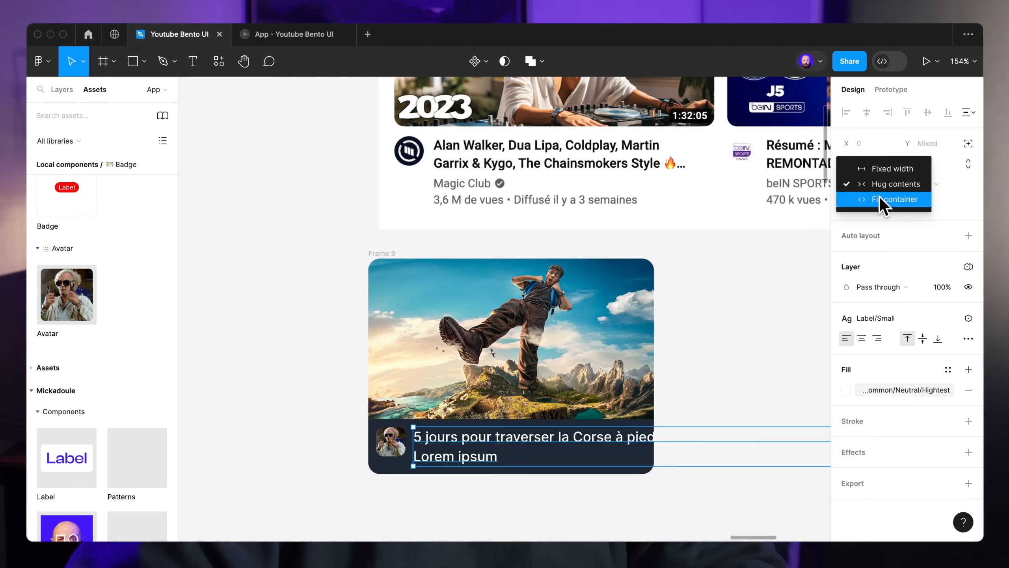
pyautogui.click(885, 198)
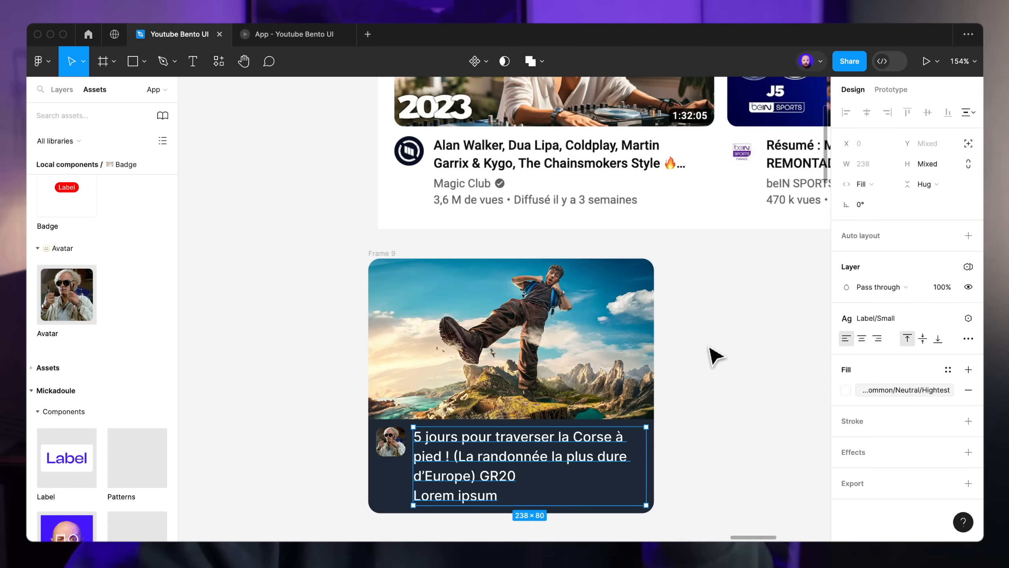
pyautogui.click(725, 391)
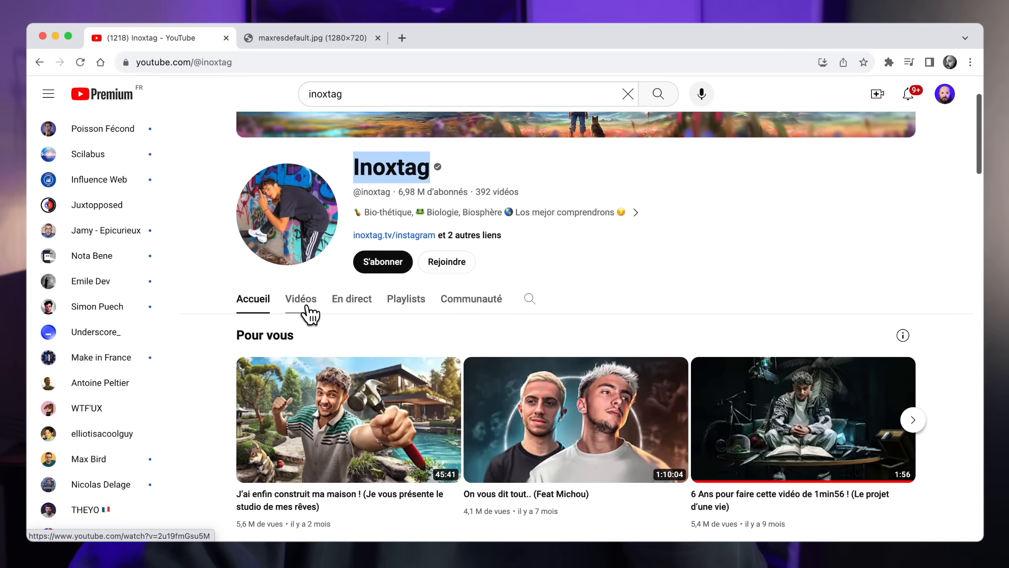
# In Chrome, open the Inoxtag channel's Vidéos list and select the view count and age of the Corsica video
pyautogui.click(304, 299)
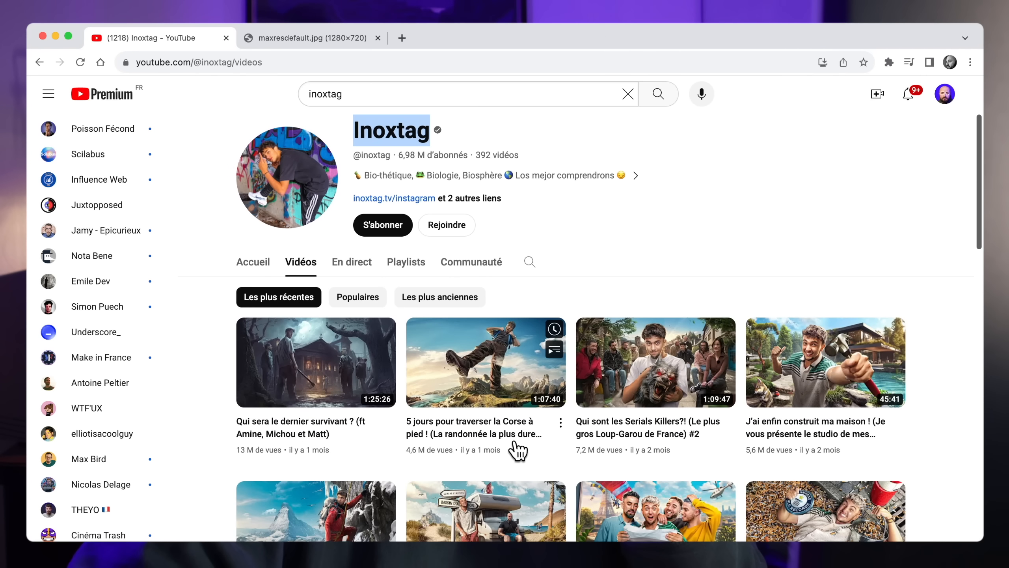
pyautogui.moveTo(504, 450); pyautogui.dragTo(428, 450)
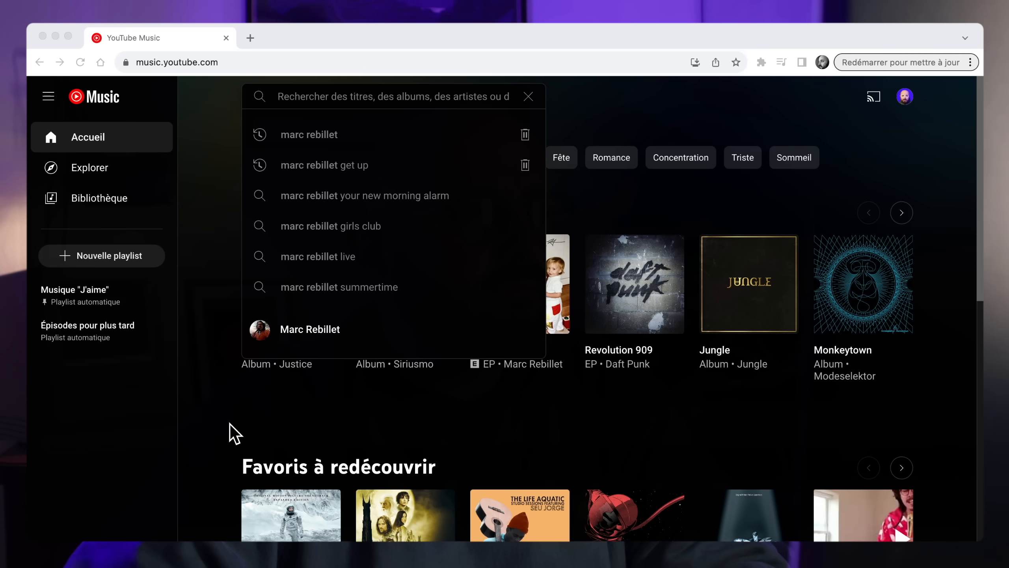
# Search YouTube Music for marc rebillet
pyautogui.click(230, 424)
pyautogui.click(230, 425)
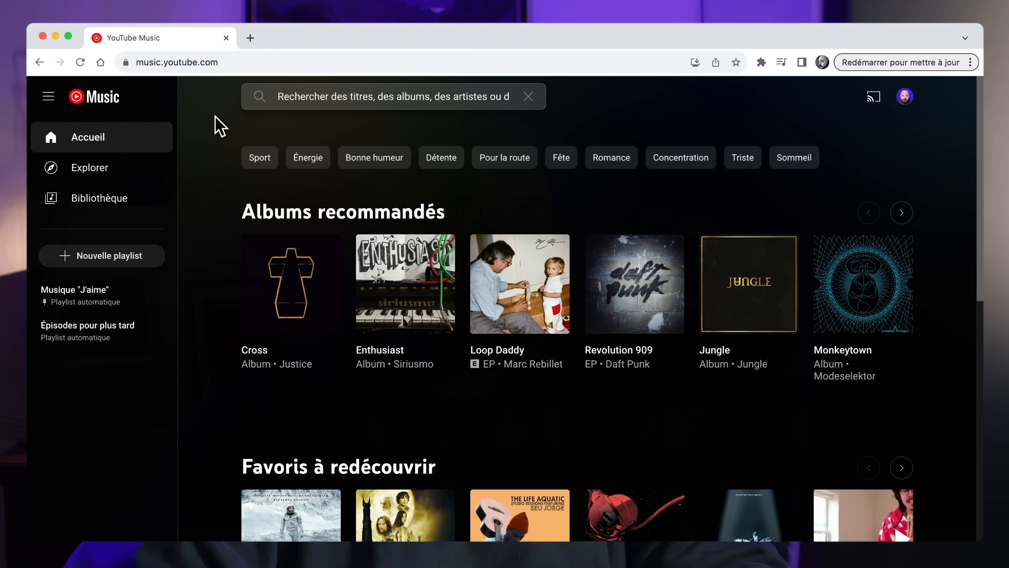
pyautogui.click(322, 91)
pyautogui.click(329, 141)
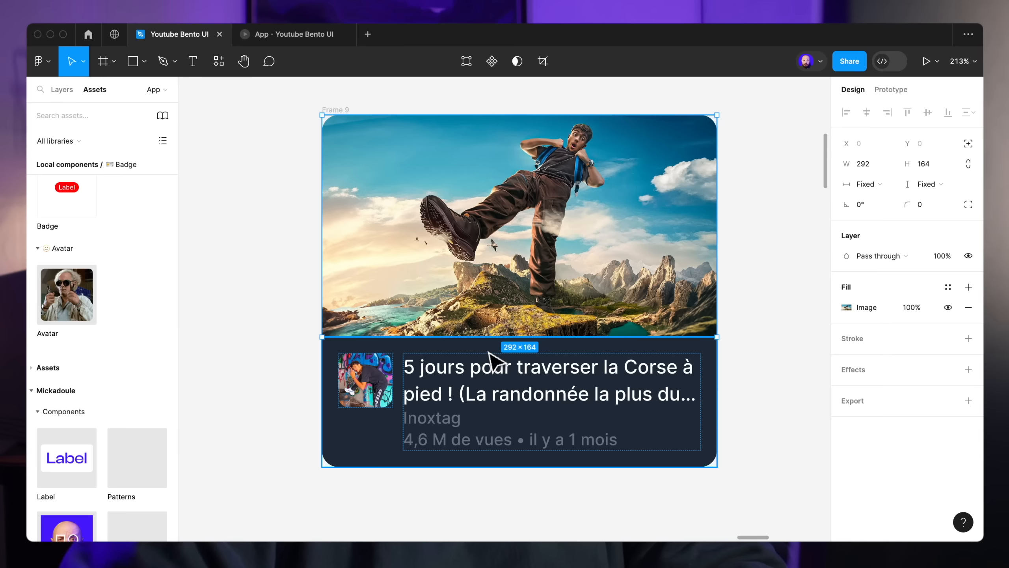
# Copy the thumbnail image into the card's text area in Frame 8 and stack it behind the avatar and text
pyautogui.moveTo(491, 354); pyautogui.dragTo(531, 356)
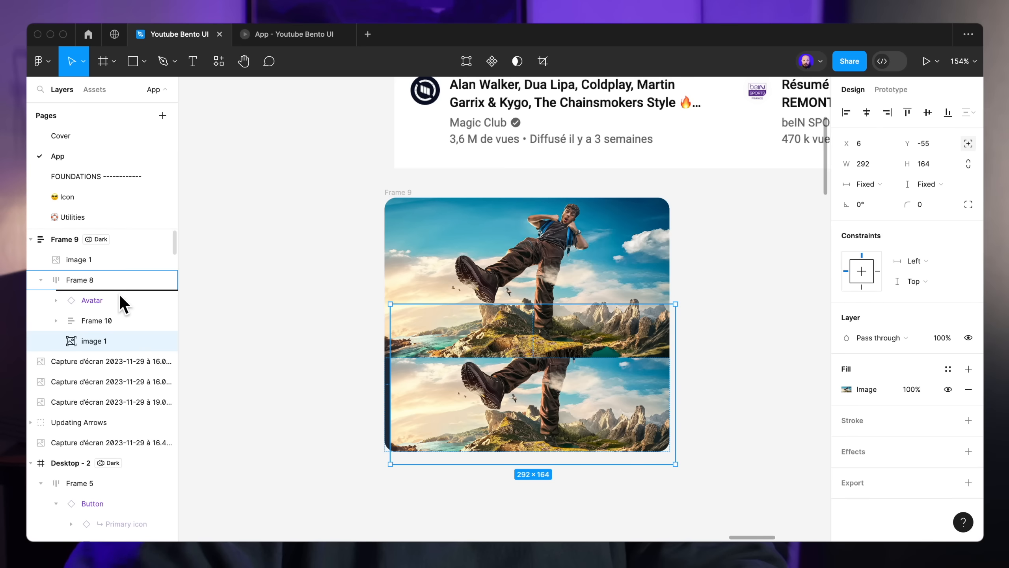
pyautogui.moveTo(121, 303); pyautogui.dragTo(136, 300)
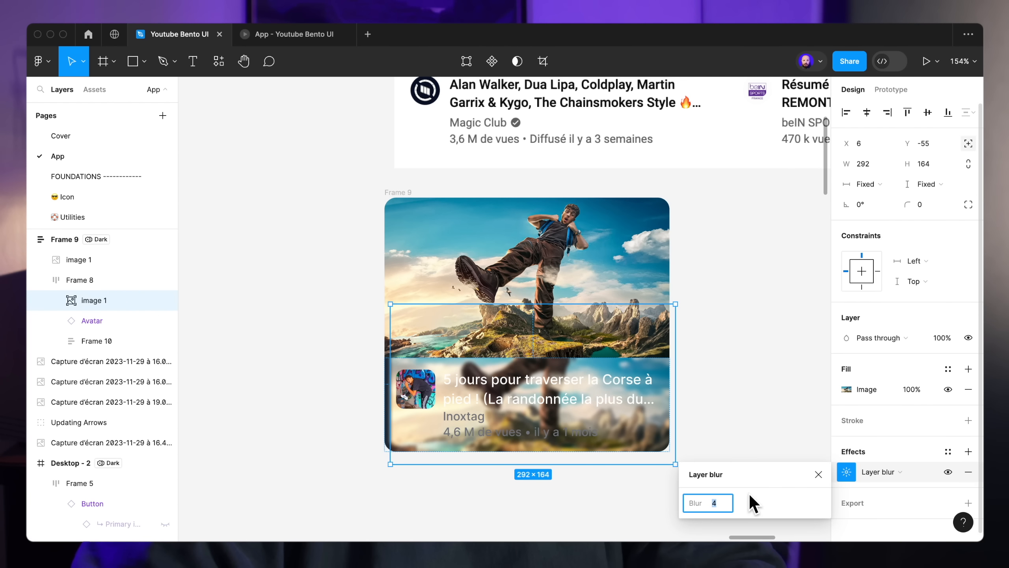
# Strengthen the layer blur on the copied thumbnail behind the card's text
pyautogui.hotkey('shift', 'Up')
pyautogui.hotkey('shift', 'Up')
pyautogui.hotkey('shift', 'Up')
pyautogui.hotkey('shift', 'Up')
pyautogui.click(742, 405)
pyautogui.hotkey('shift', 'Up')
pyautogui.hotkey('shift', 'Up')
pyautogui.hotkey('shift', 'Up')
pyautogui.hotkey('shift', 'Up')
pyautogui.hotkey('shift', 'Up')
pyautogui.hotkey('shift', 'Up')
pyautogui.hotkey('shift', 'Up')
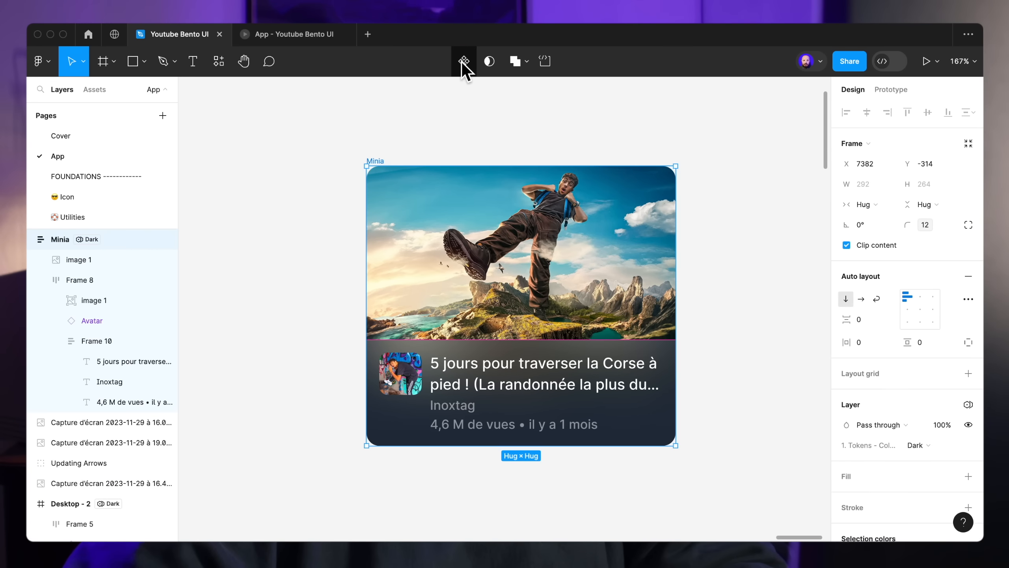
# Make the Minia card a component and title the Ninja Turtles instance "Tout sur Tortues Ninja (1987) !"
pyautogui.click(464, 61)
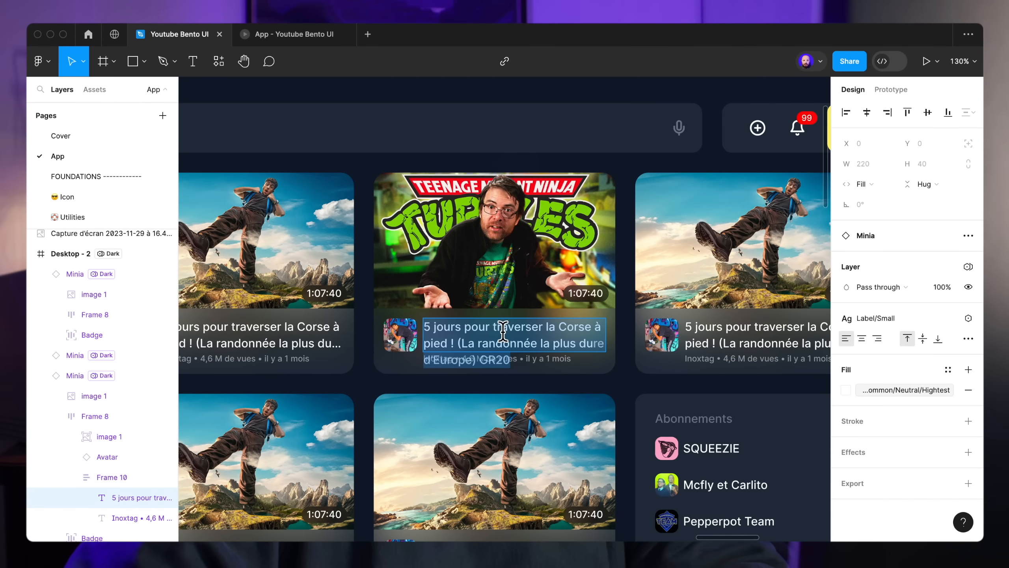
pyautogui.write('Tout sur Tortues Ninja (1987) !')
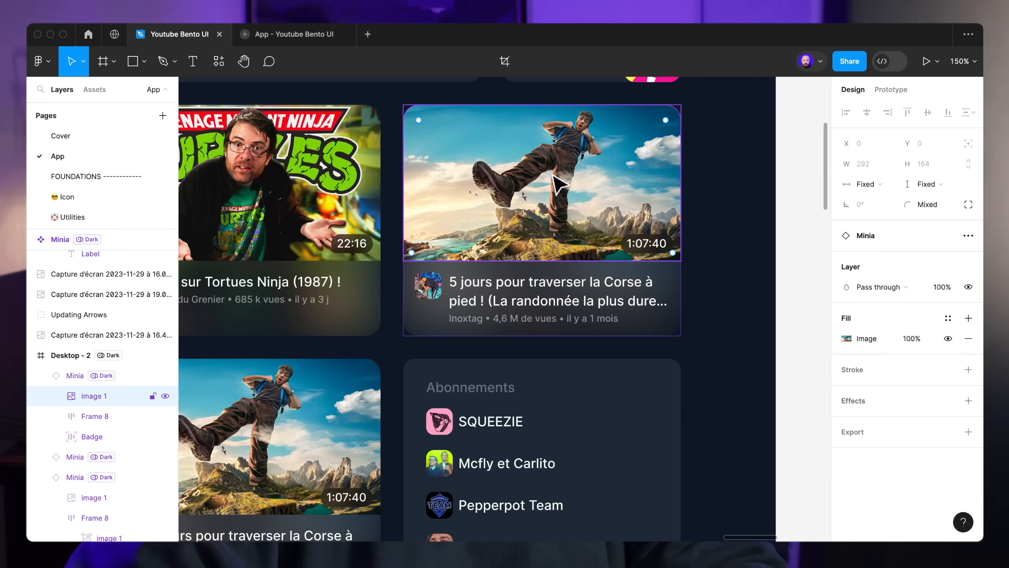
# Replace the third card's thumbnail and its blurred background with the "Les dropdowns ..." image, then lower the background's fill opacity
pyautogui.press('cmd+v')
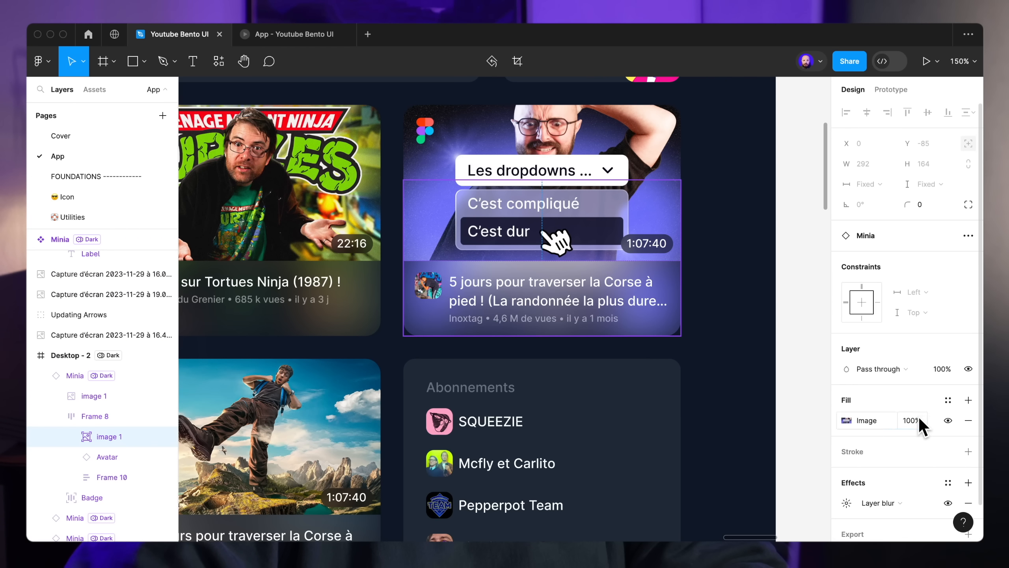
pyautogui.click(917, 419)
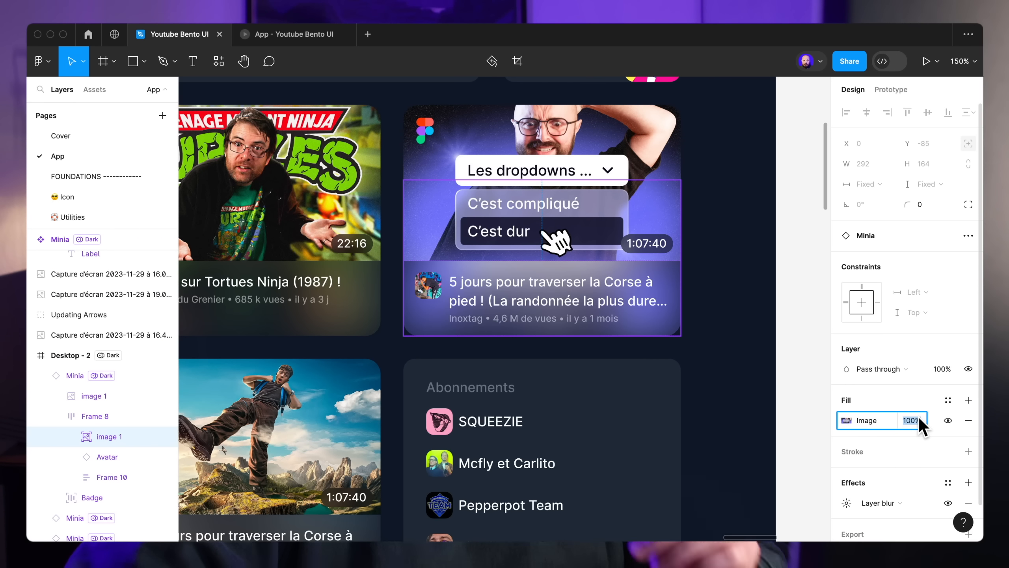
pyautogui.hotkey('shift', 'Down')
pyautogui.hotkey('shift', 'Down')
pyautogui.hotkey('shift', 'Down')
pyautogui.hotkey('shift', 'Down')
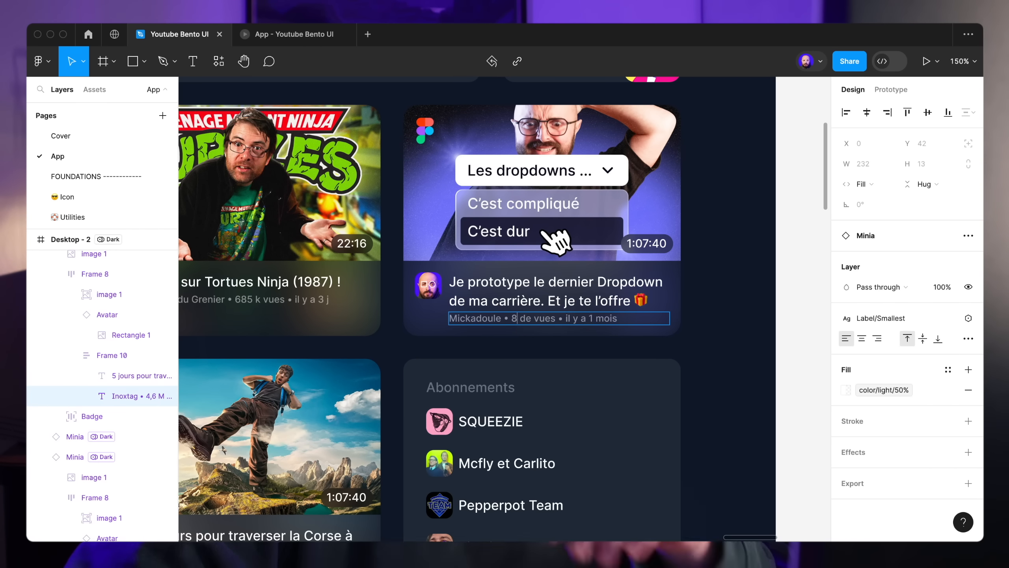
# Set the dropdown video card's view count to 887 vues and its duration badge to 7:05
pyautogui.write('87')
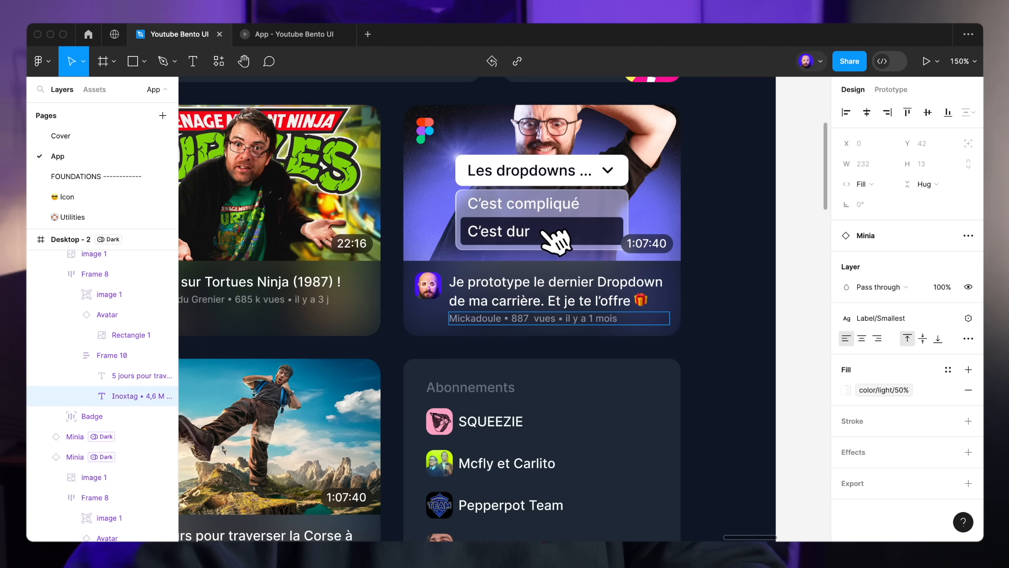
pyautogui.doubleClick(655, 243)
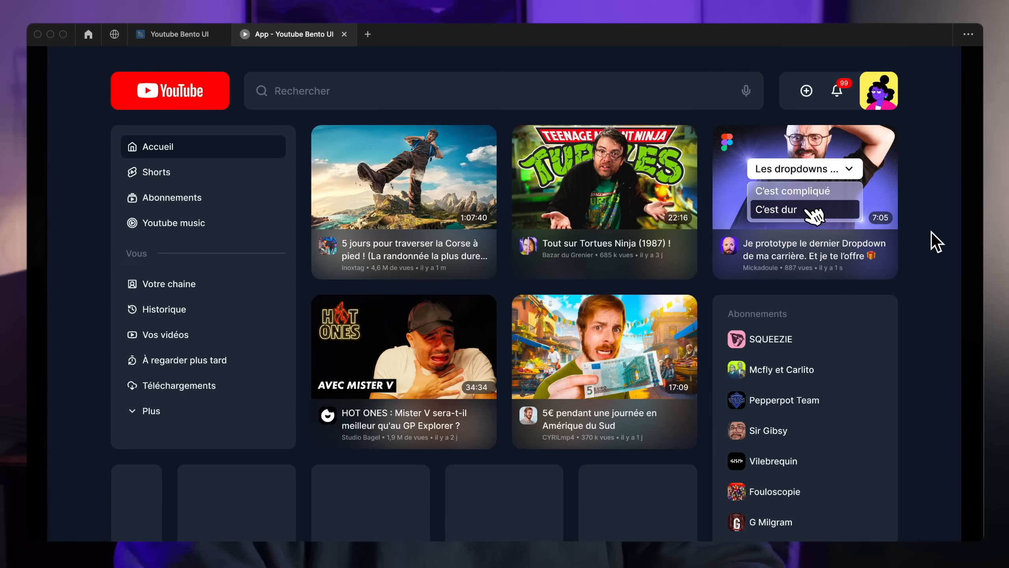
# Review the prototype from the first video cards to the Explorer section, focusing on the row of empty tall placeholders
pyautogui.scroll(-10, 932, 239)
pyautogui.scroll(-9, 936, 241)
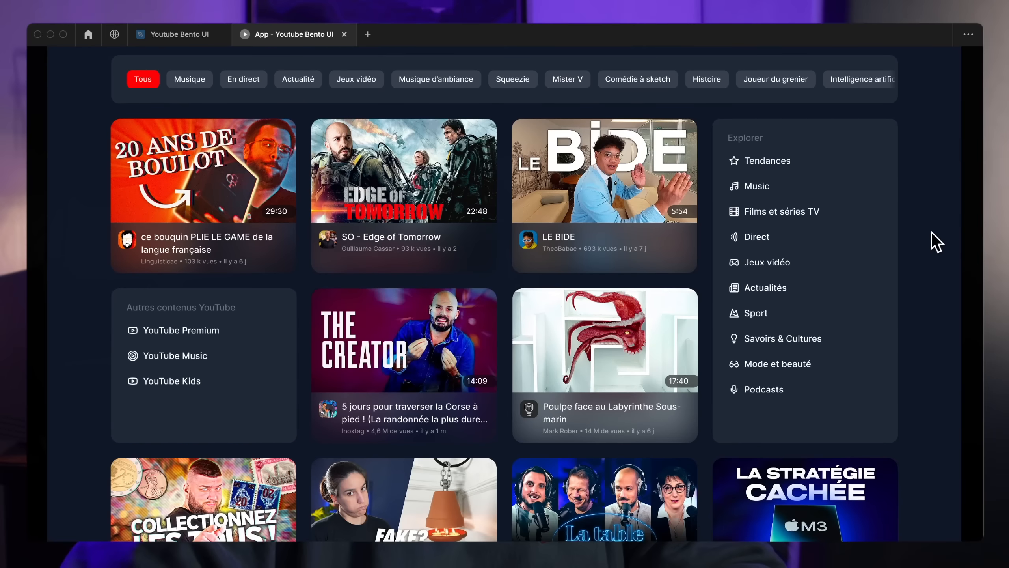
pyautogui.scroll(4, 935, 242)
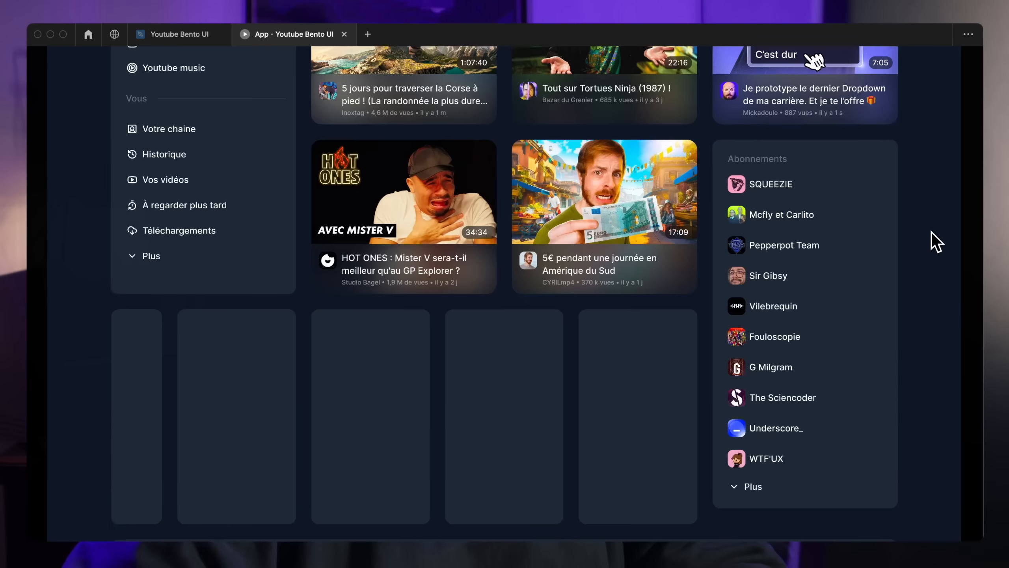
pyautogui.scroll(1, 936, 241)
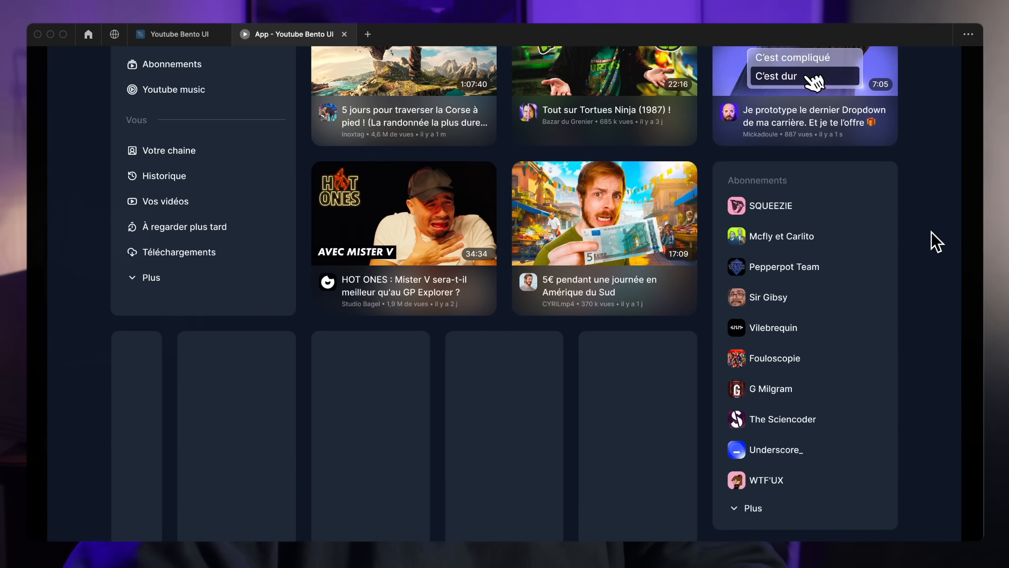
pyautogui.scroll(-4, 935, 241)
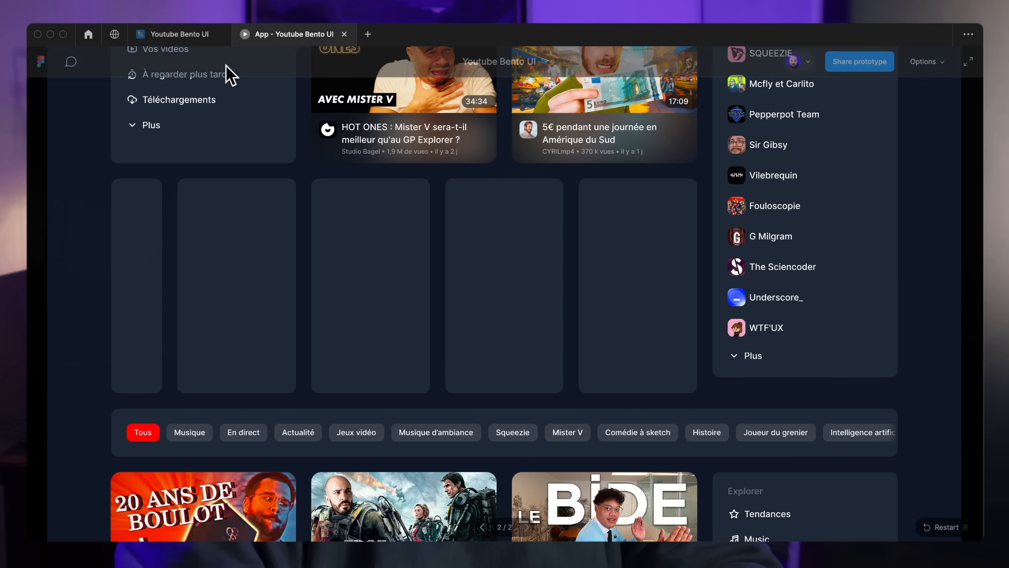
# In the Youtube Bento UI design file, duplicate the Minia card beside the original, detach the copy and resize its image to portrait format
pyautogui.click(182, 38)
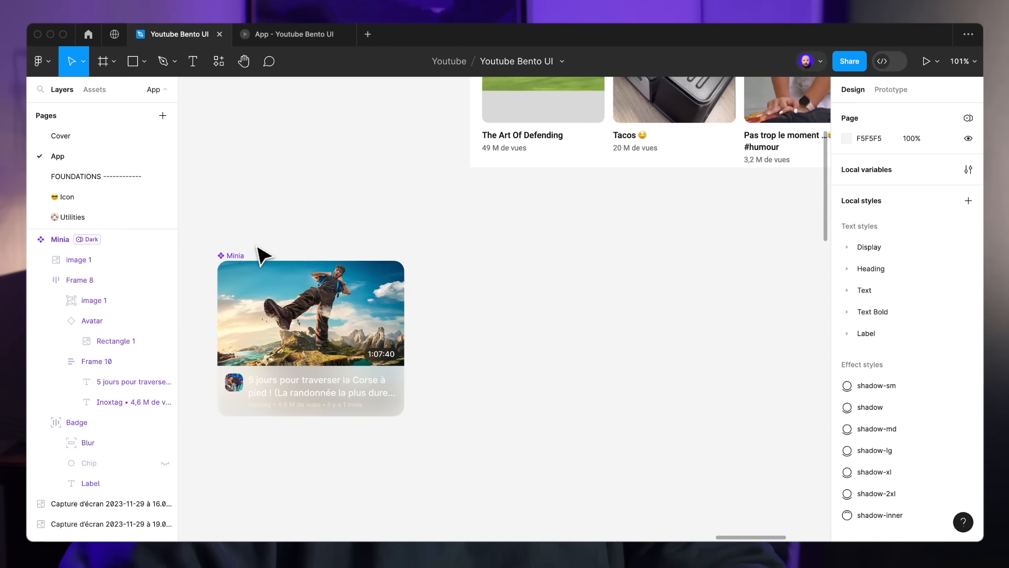
pyautogui.click(236, 263)
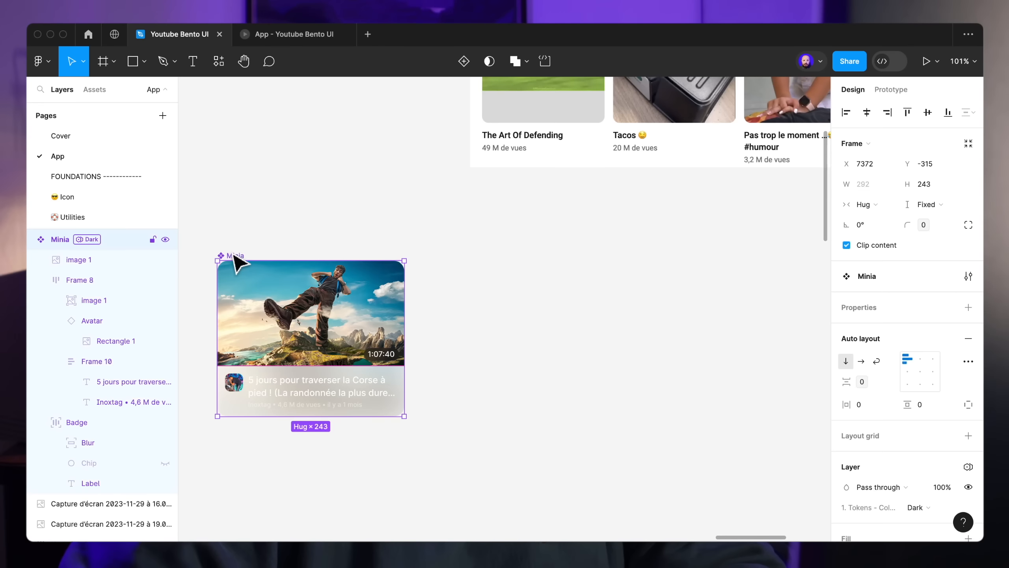
pyautogui.moveTo(237, 263); pyautogui.dragTo(548, 258)
pyautogui.press('super+alt+b')
pyautogui.keyDown('super'); pyautogui.click(564, 286); pyautogui.keyUp('super')
pyautogui.moveTo(685, 261); pyautogui.dragTo(608, 363)
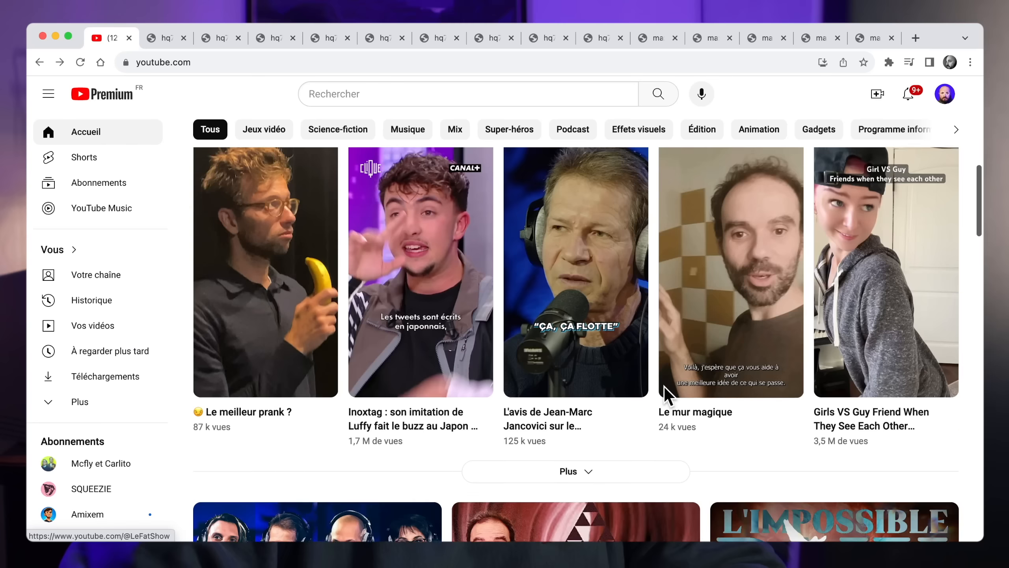
# Copy the "Le meilleur prank ?" thumbnail from the Shorts on YouTube and remove the avatar from the portrait card
pyautogui.scroll(1, 664, 389)
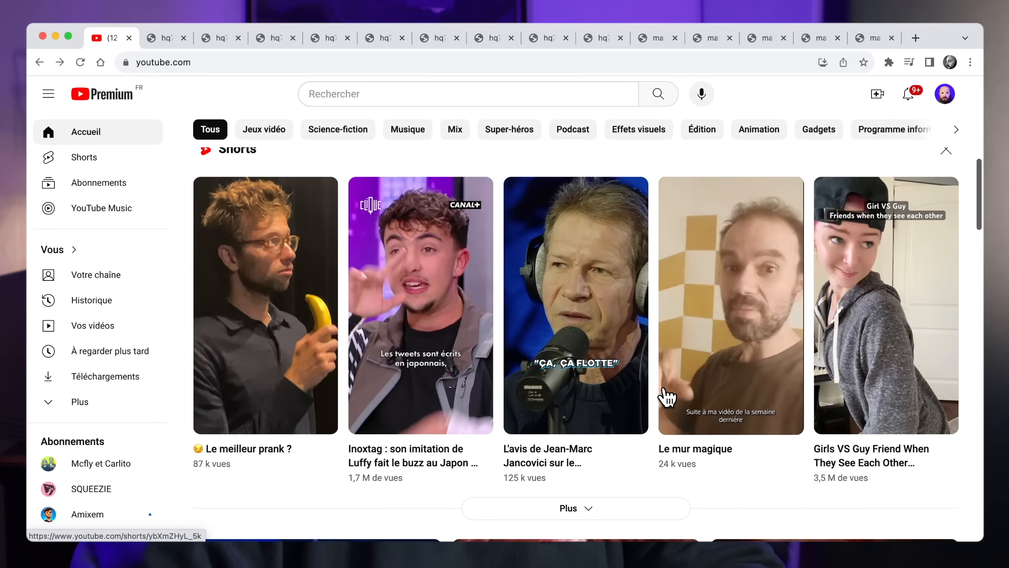
pyautogui.rightClick(251, 281)
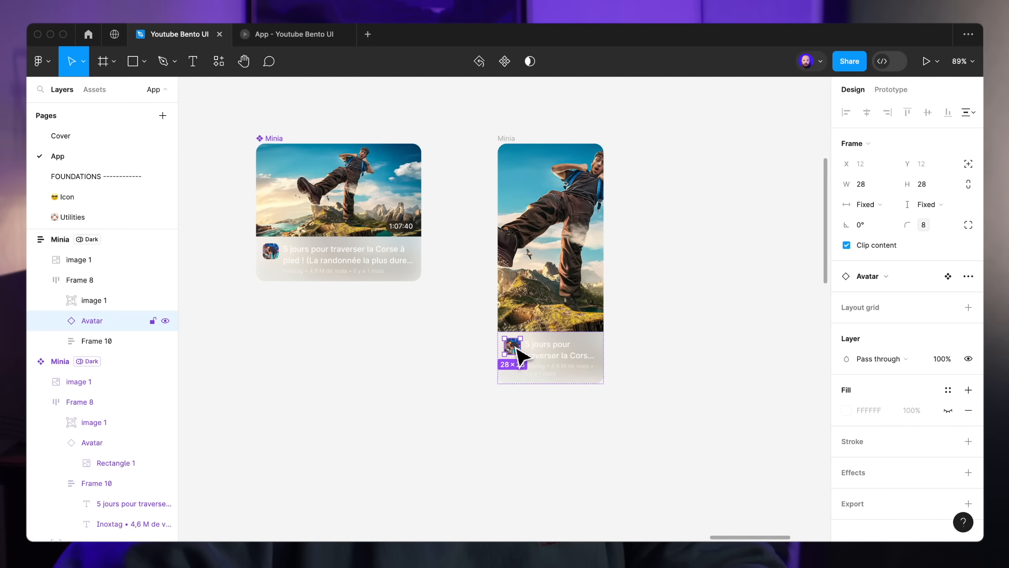
pyautogui.press('Delete')
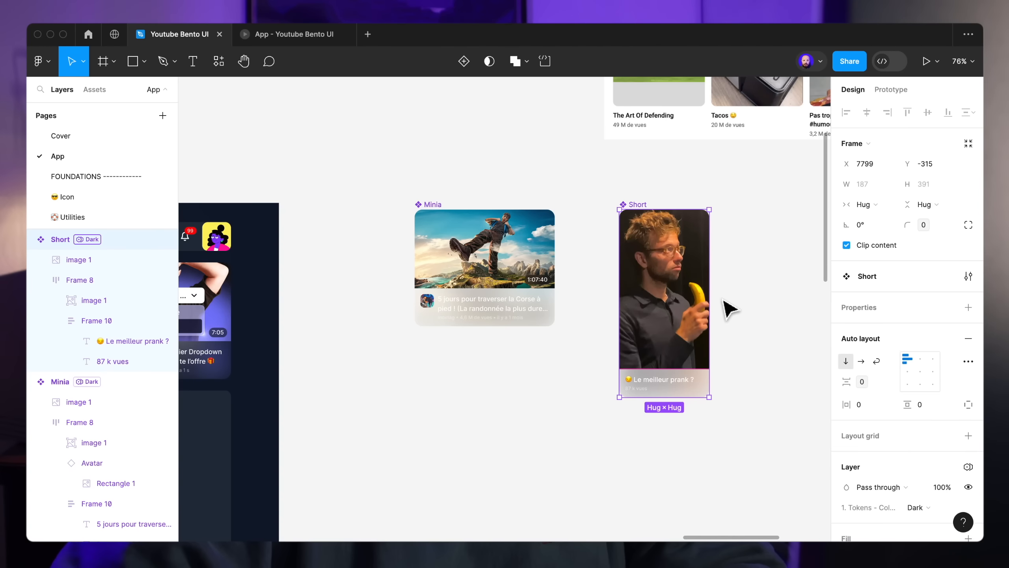
# Move the category bar and all cards beneath it down in Desktop - 2 to free space under the tall placeholders
pyautogui.hscroll(-10, 723, 300)
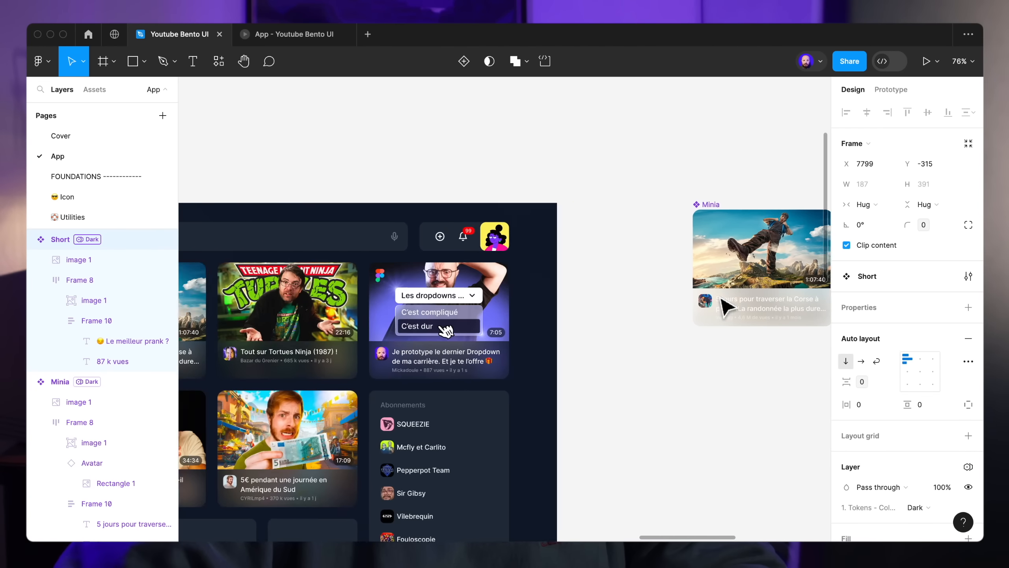
pyautogui.scroll(-4, 723, 300)
pyautogui.moveTo(698, 412); pyautogui.dragTo(382, 172)
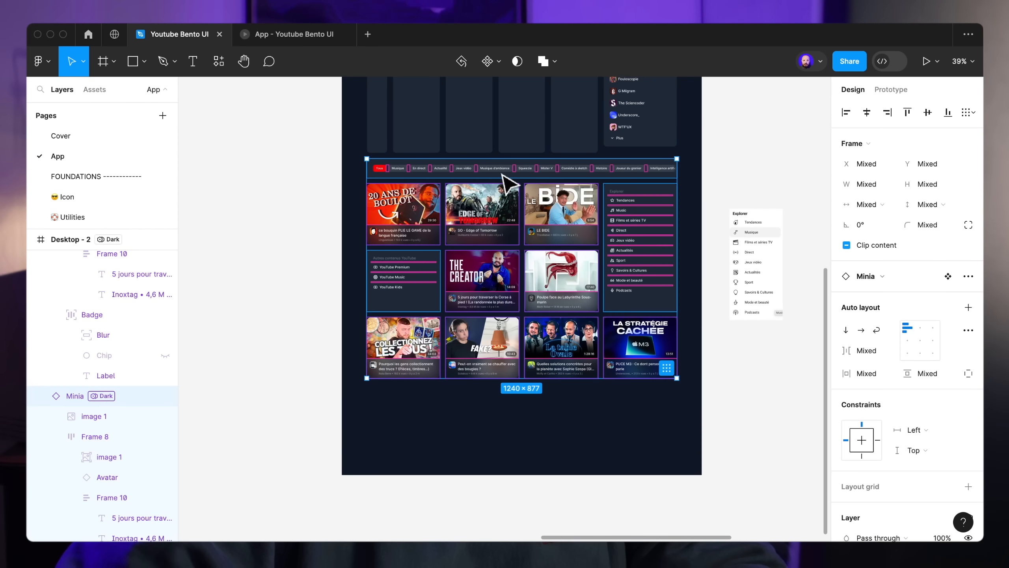
pyautogui.scroll(6, 516, 238)
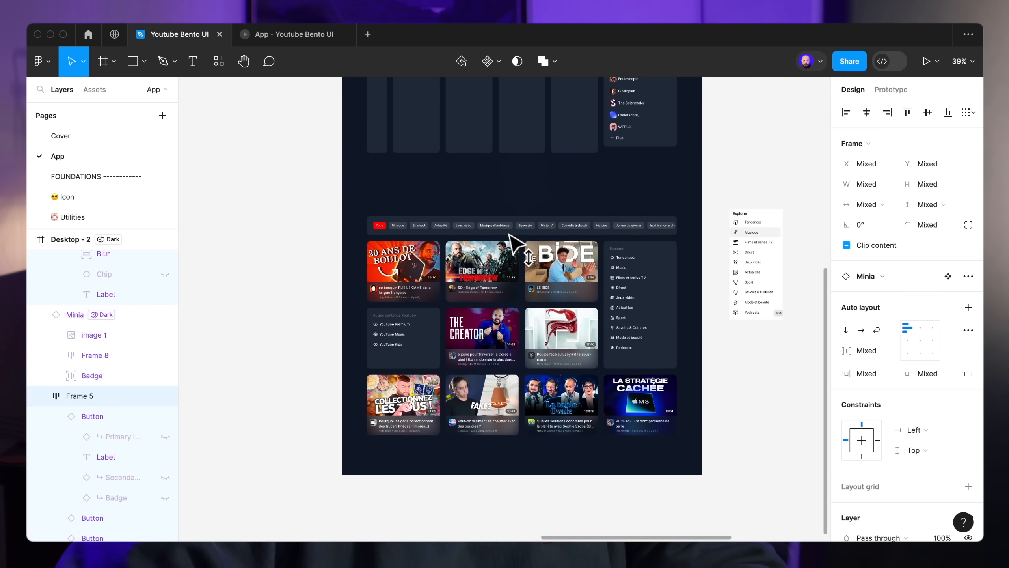
pyautogui.press('Escape')
# Remove the wide tall placeholder rectangles from the Shorts row, keeping only the narrow one
pyautogui.click(578, 271)
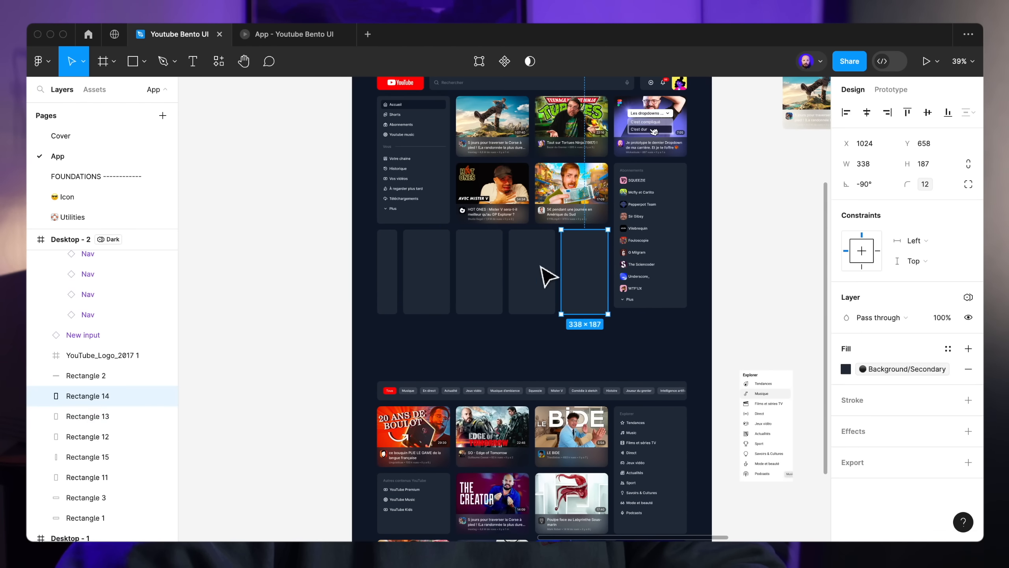
pyautogui.keyDown('shift'); pyautogui.click(535, 269); pyautogui.keyUp('shift')
pyautogui.keyDown('shift'); pyautogui.click(479, 269); pyautogui.keyUp('shift')
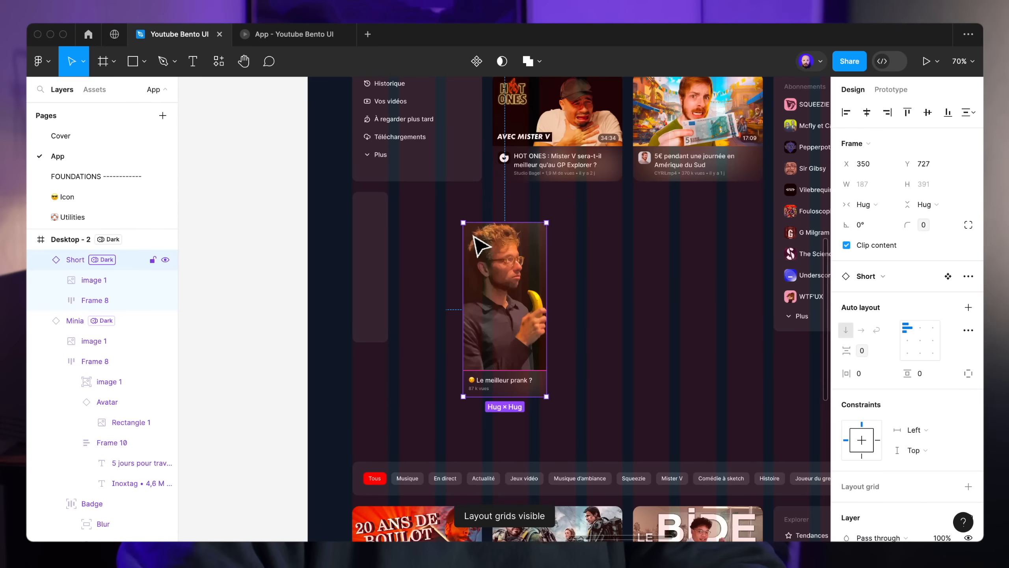
# Align the Short card to the layout grid beside the narrow placeholder and duplicate it three times across the row
pyautogui.moveTo(480, 241); pyautogui.dragTo(457, 232)
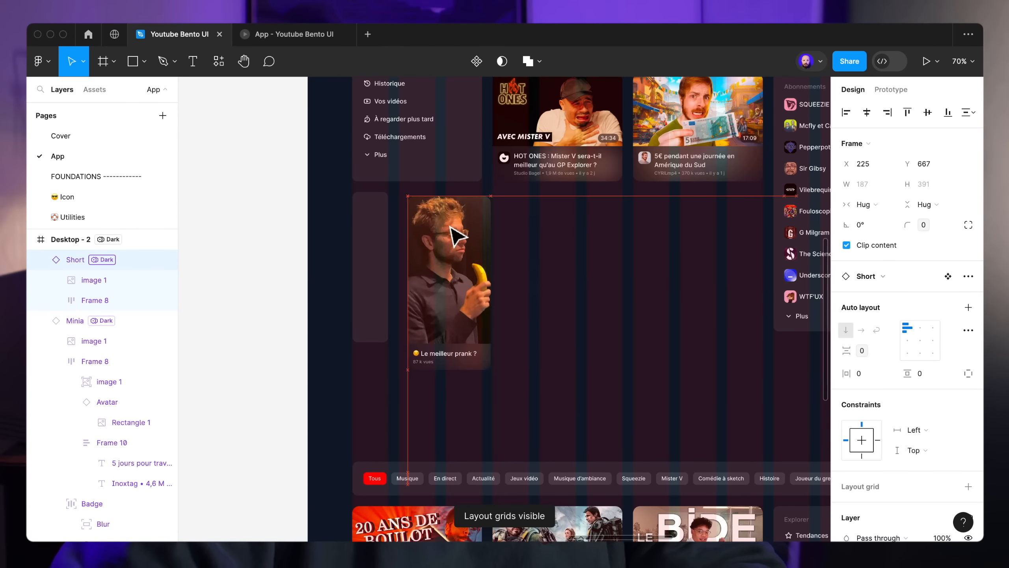
pyautogui.scroll(3, 457, 232)
pyautogui.hotkey('ctrl', 'd')
pyautogui.hotkey('ctrl', 'd')
pyautogui.hotkey('ctrl', 'd')
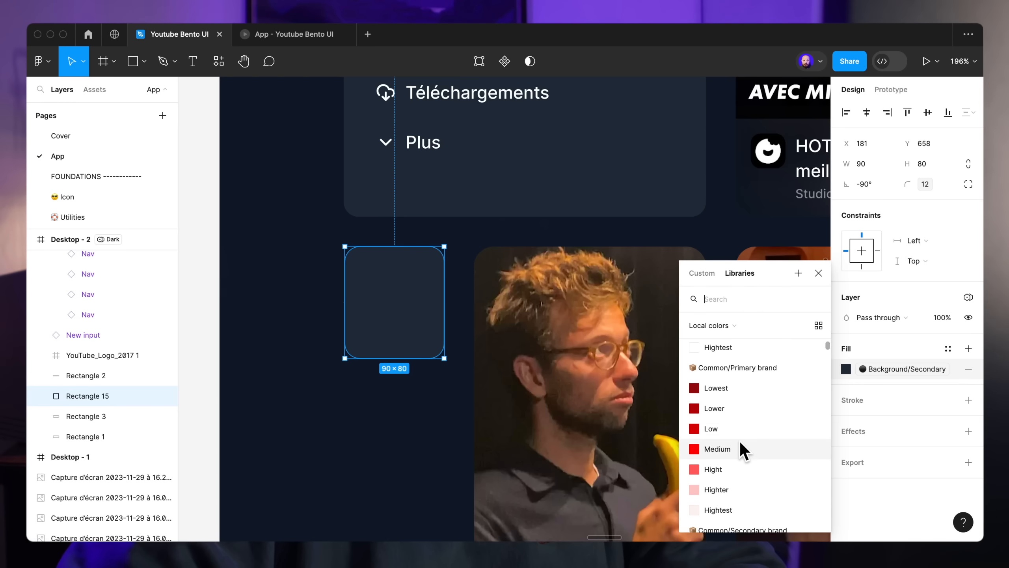
# Fill the 90 × 80 tile with the Medium primary brand red, and make its Shorts icon color/light/100% and smaller
pyautogui.click(743, 444)
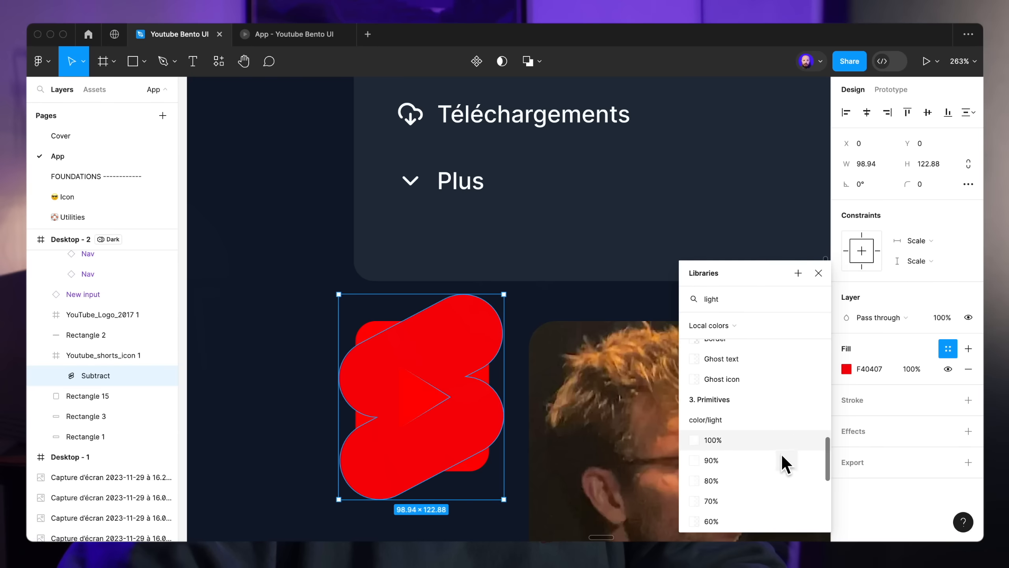
pyautogui.scroll(-5, 781, 454)
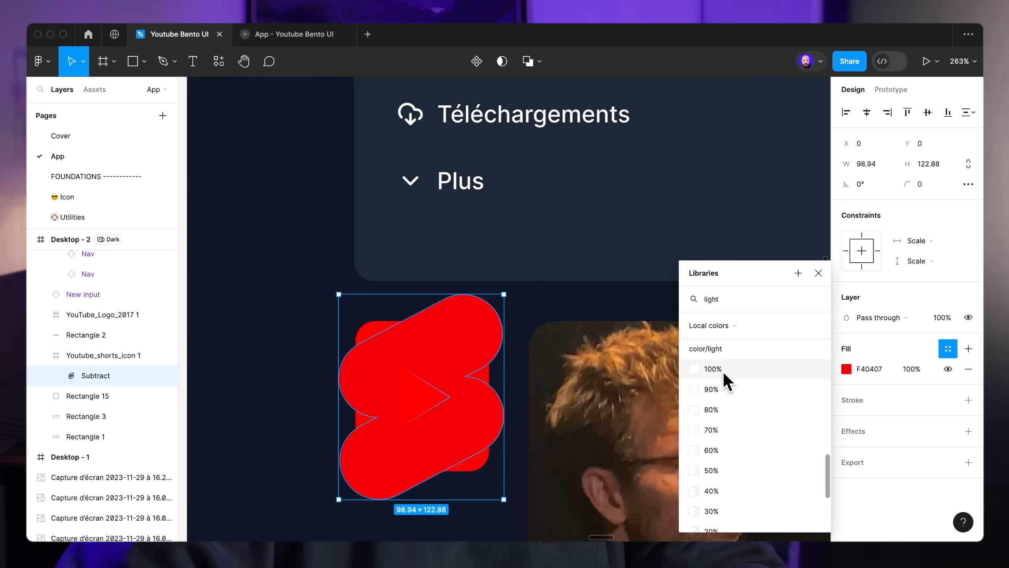
pyautogui.click(713, 369)
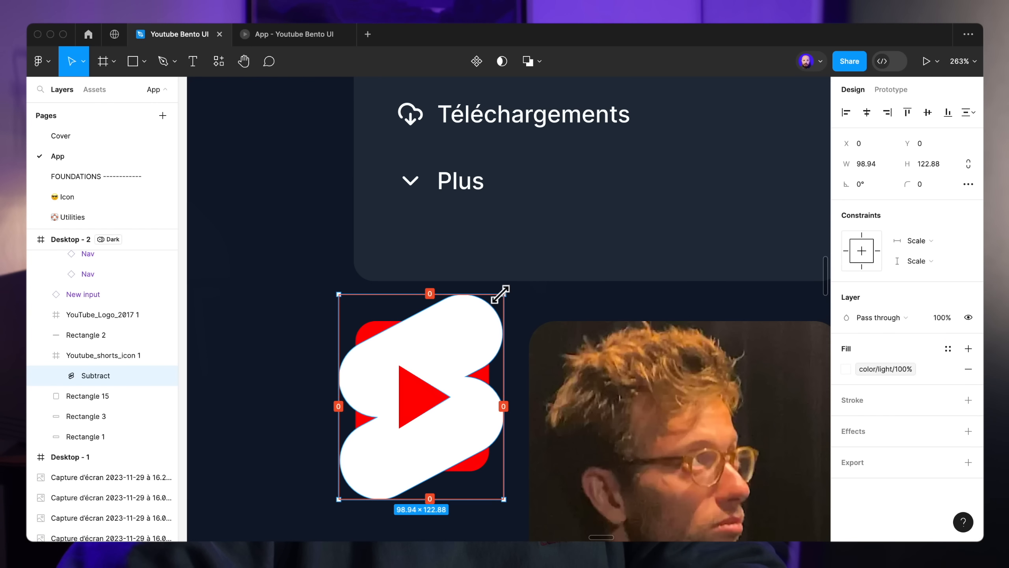
pyautogui.moveTo(500, 294); pyautogui.dragTo(449, 371)
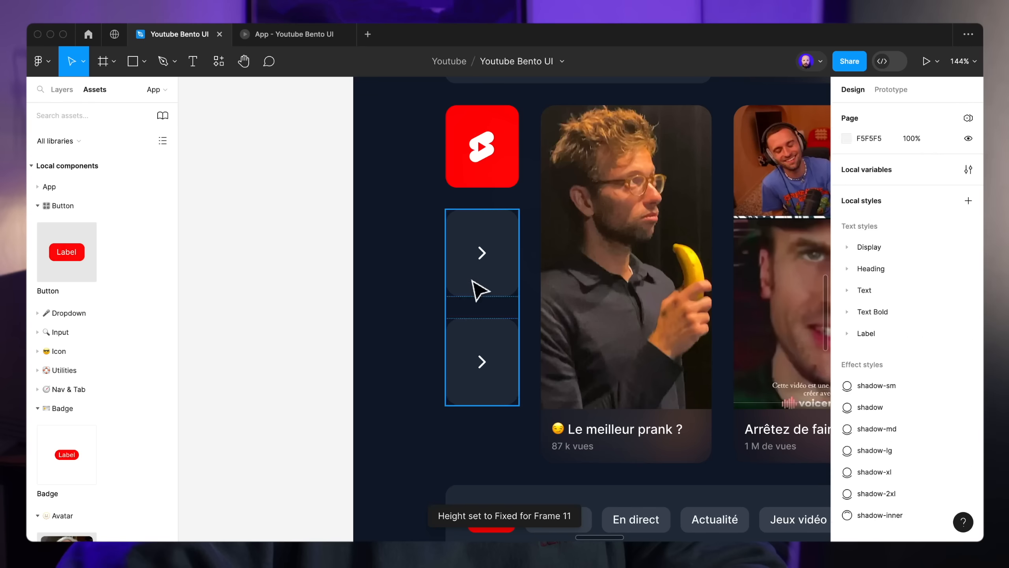
# Extend the frame with the two arrow buttons down to the bottom edge of the Short cards
pyautogui.click(482, 397)
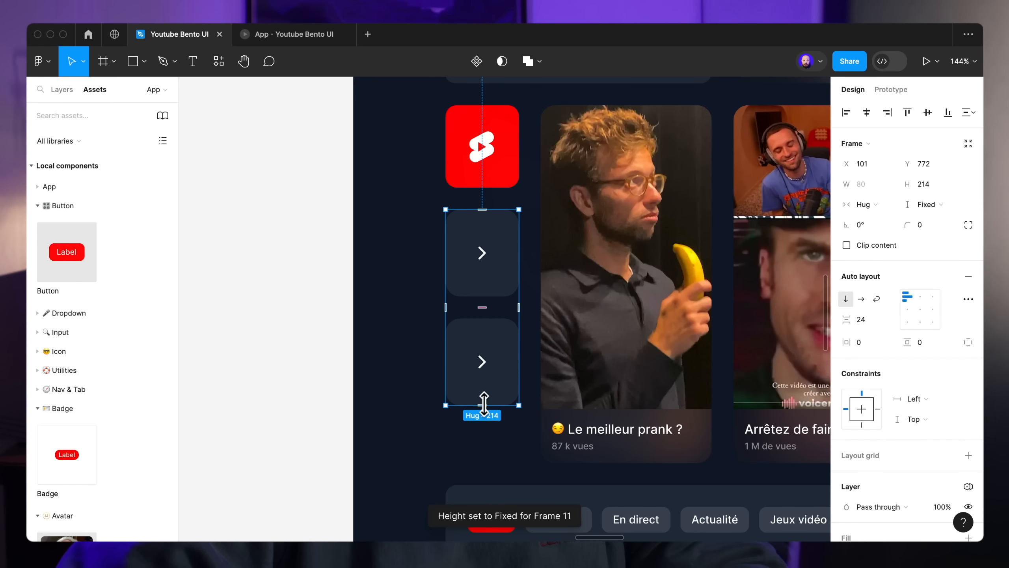
pyautogui.moveTo(487, 417); pyautogui.dragTo(487, 440)
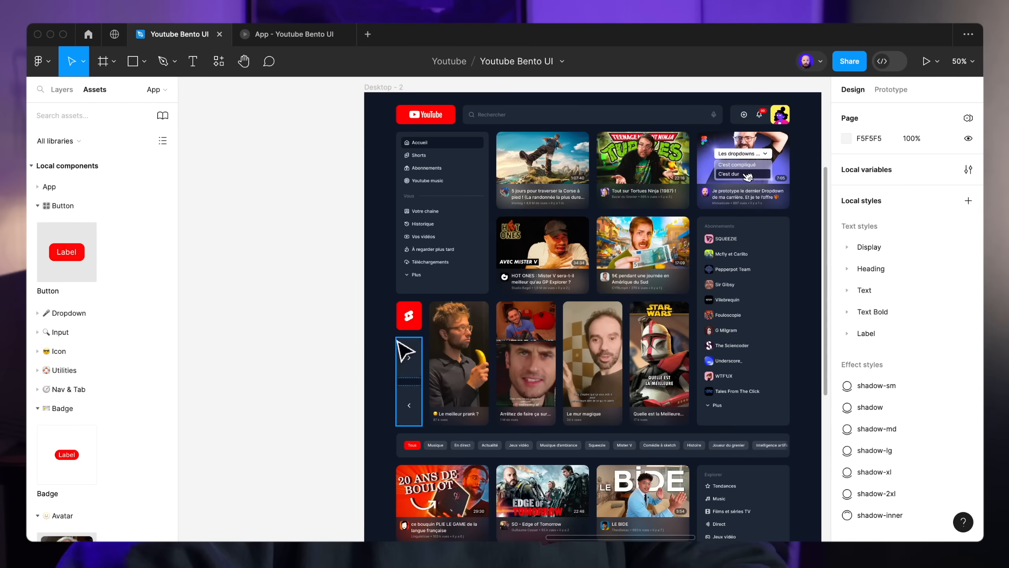
pyautogui.scroll(-3, 546, 297)
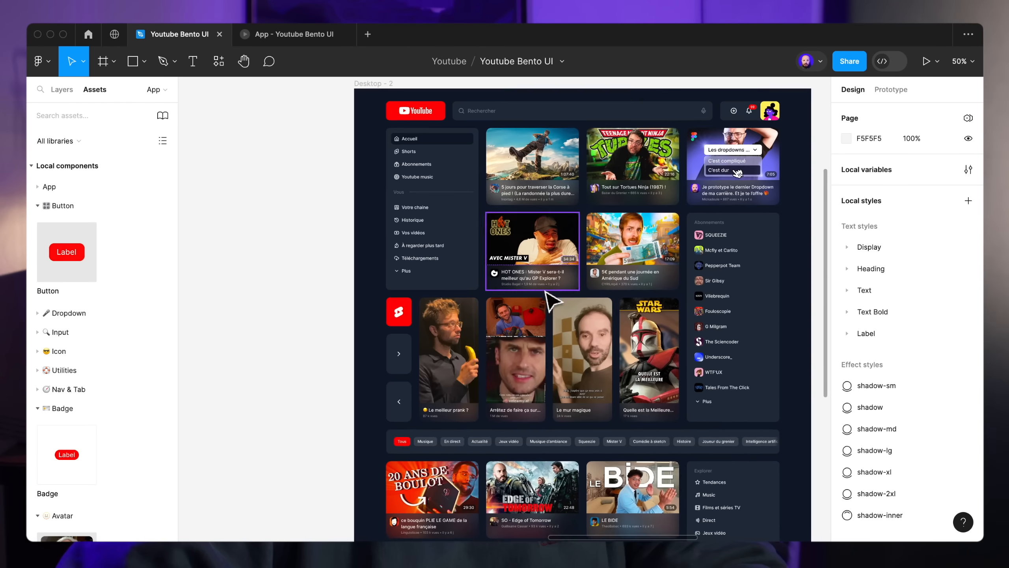
pyautogui.scroll(3, 774, 323)
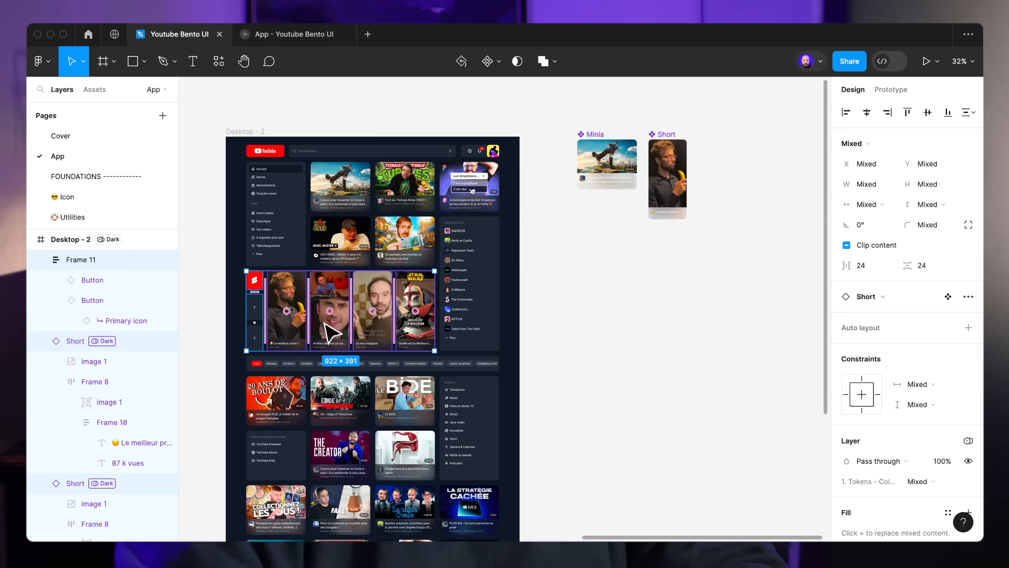
# Move the Shorts row out of Desktop - 2 onto the canvas and link its first variant's forward arrow to the second variant
pyautogui.moveTo(384, 305); pyautogui.dragTo(608, 279)
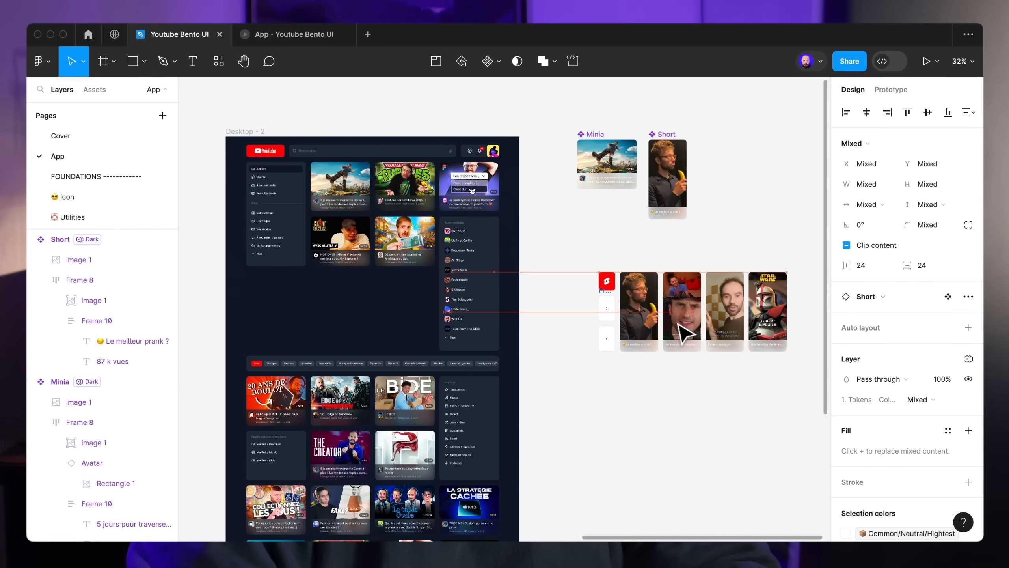
pyautogui.scroll(3, 500, 185)
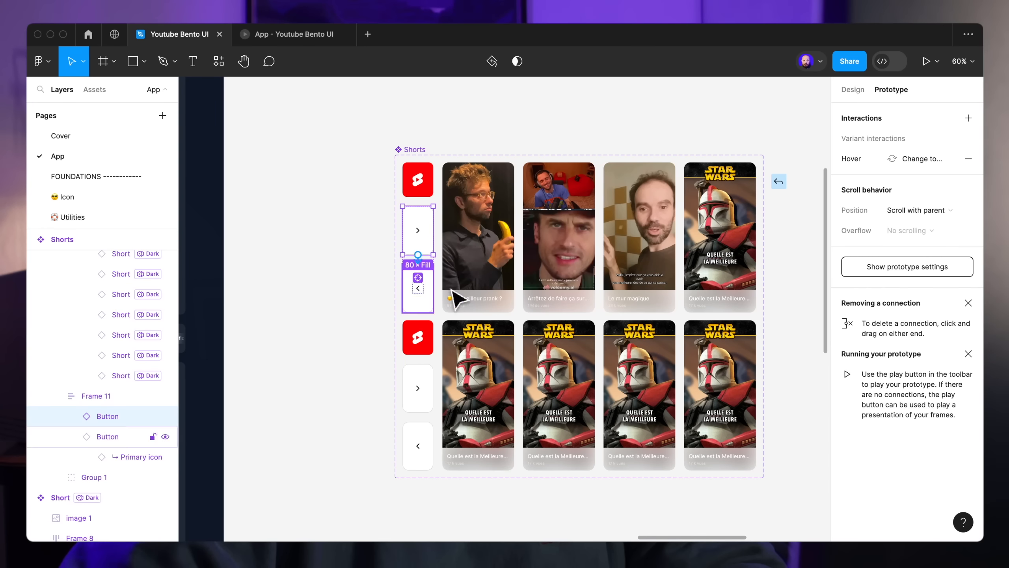
pyautogui.moveTo(495, 346); pyautogui.dragTo(505, 338)
# Test the Shorts row's forward and back arrows in the prototype and review the page above it
pyautogui.click(139, 302)
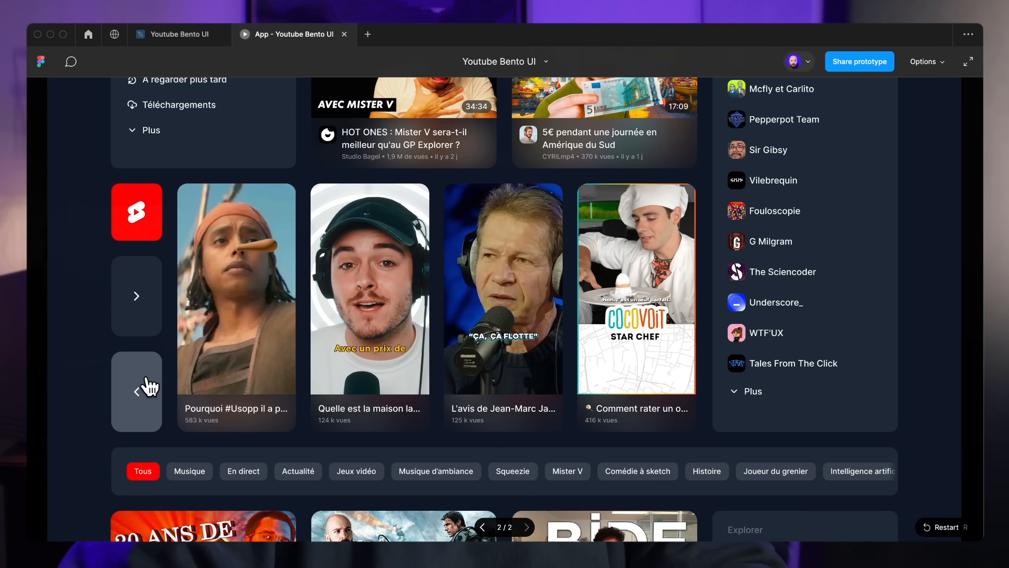
pyautogui.click(149, 386)
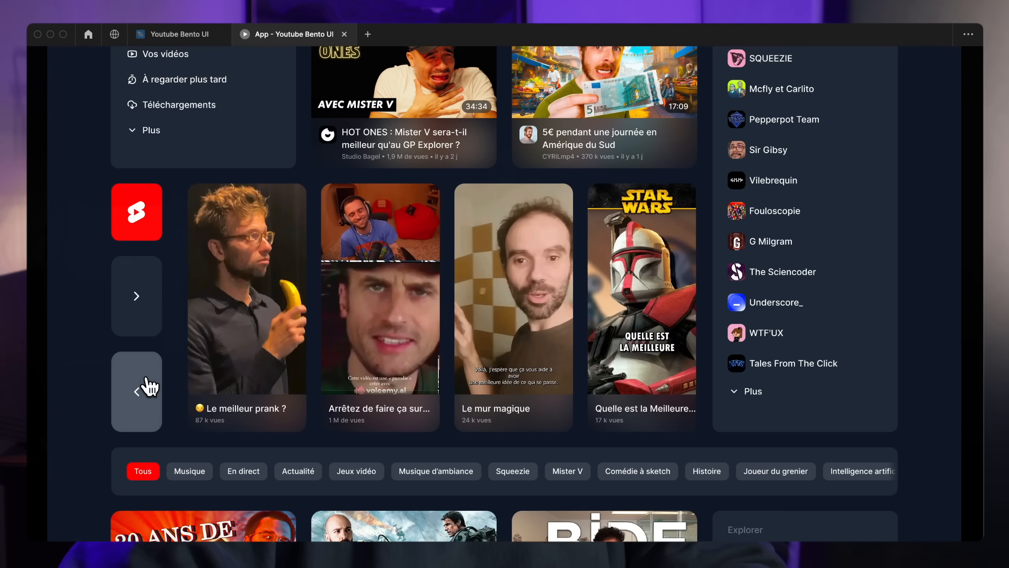
pyautogui.scroll(1, 405, 275)
pyautogui.scroll(7, 407, 274)
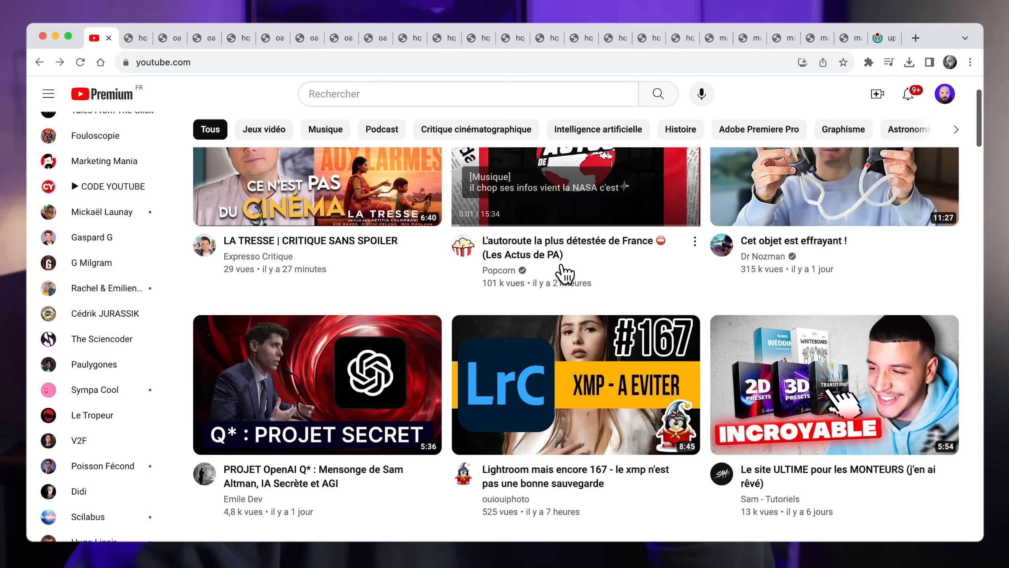
# Switch to Figma, add a second variant to the Minia component, and scale it up slightly
pyautogui.scroll(2, 563, 273)
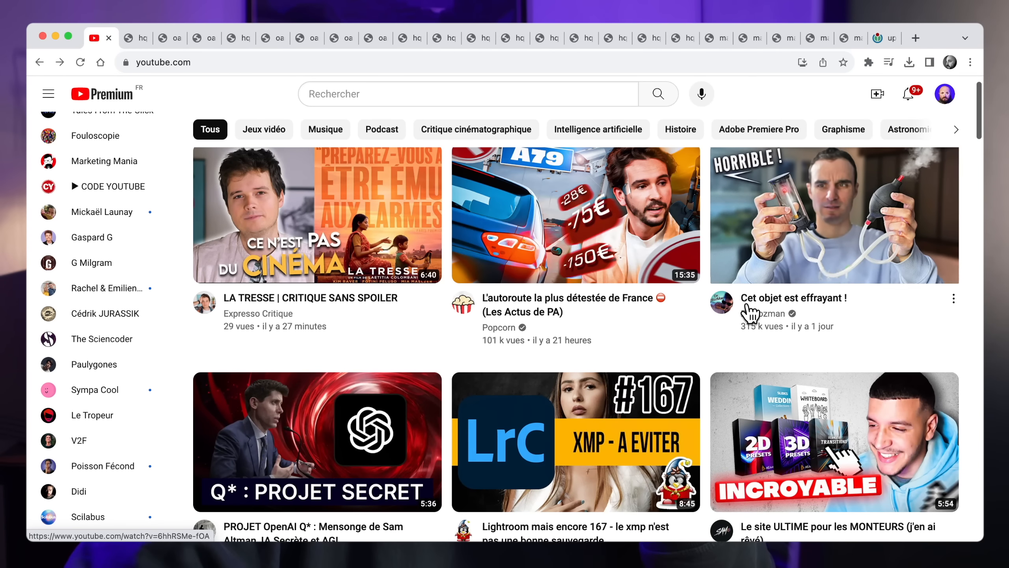
pyautogui.moveTo(754, 307)
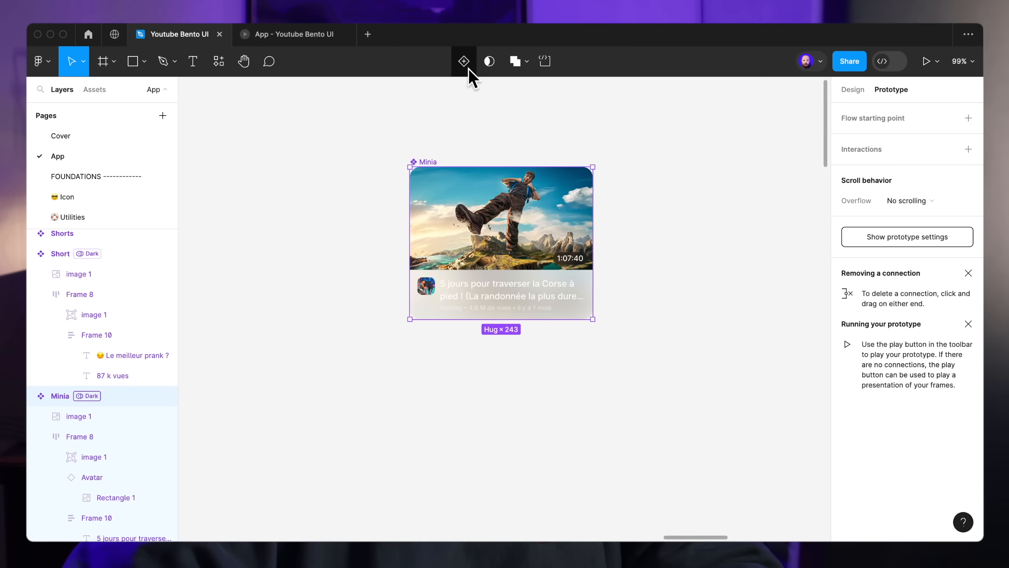
pyautogui.click(467, 65)
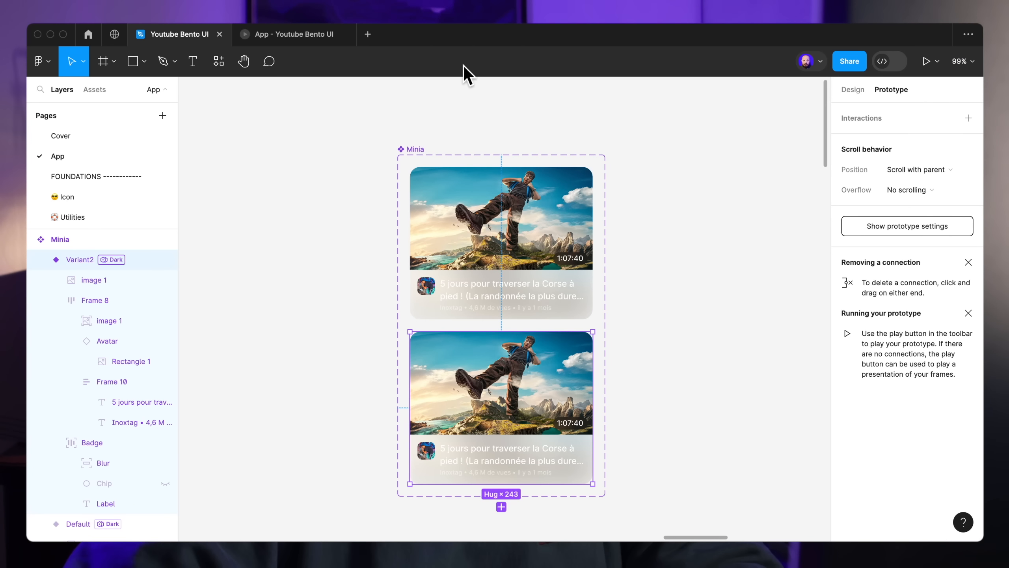
pyautogui.scroll(-3, 613, 425)
pyautogui.moveTo(617, 430); pyautogui.dragTo(624, 434)
# Link the default Minia to Variant2 while hovering with Smart animate, and test the card's hover effect in the prototype
pyautogui.moveTo(520, 261); pyautogui.dragTo(522, 274)
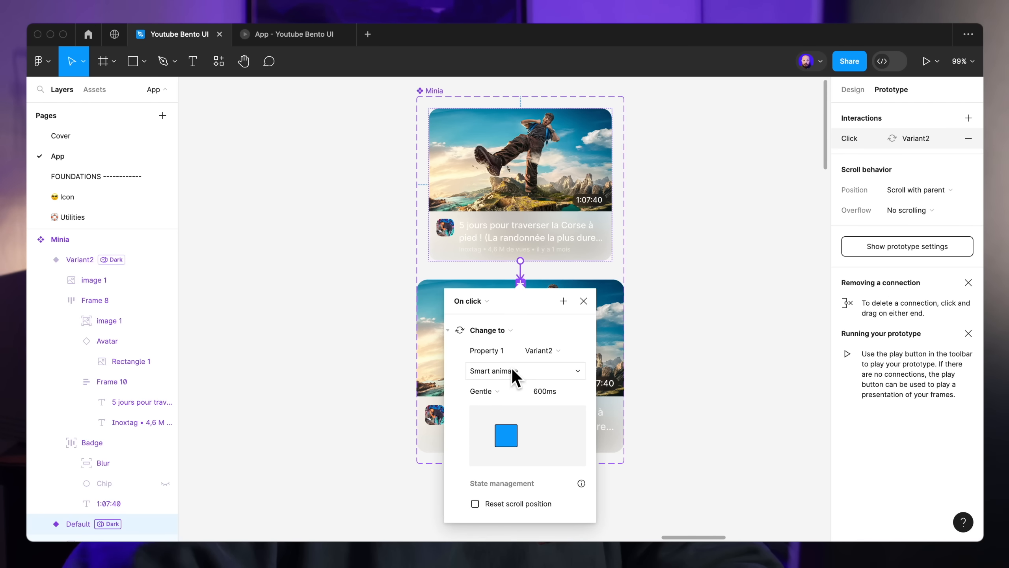
pyautogui.click(470, 301)
pyautogui.click(475, 332)
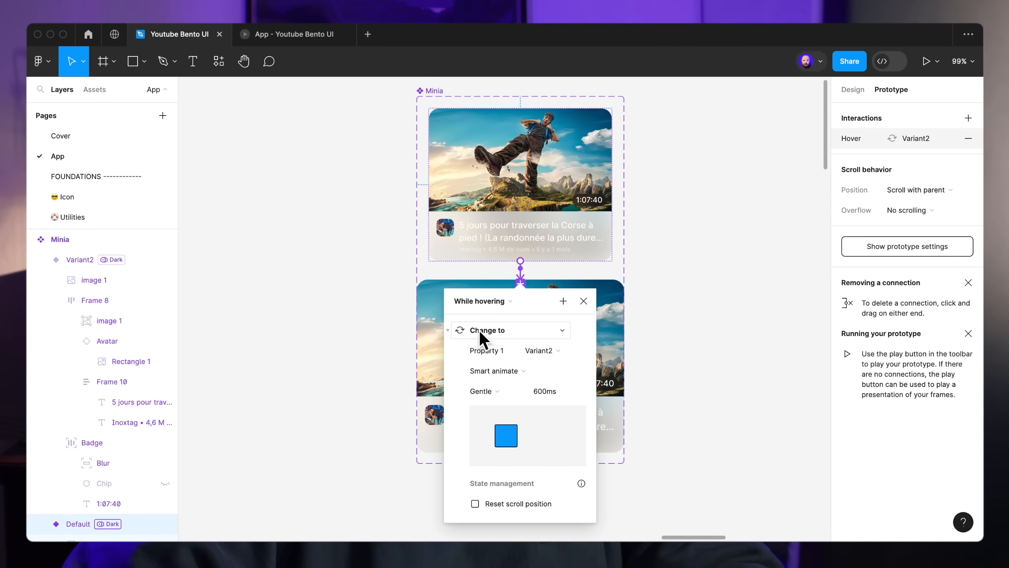
pyautogui.click(677, 268)
pyautogui.click(306, 41)
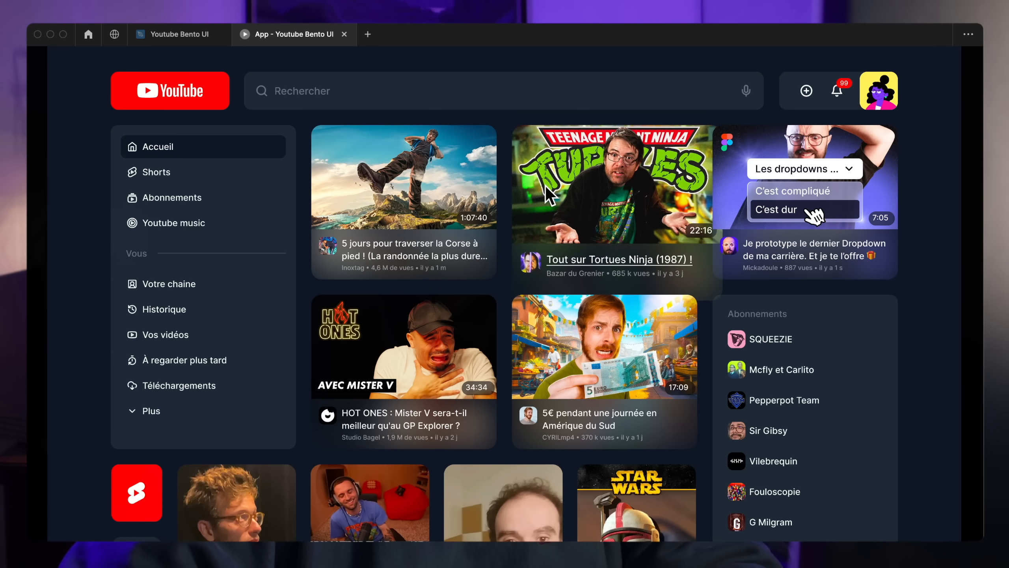
pyautogui.click(183, 36)
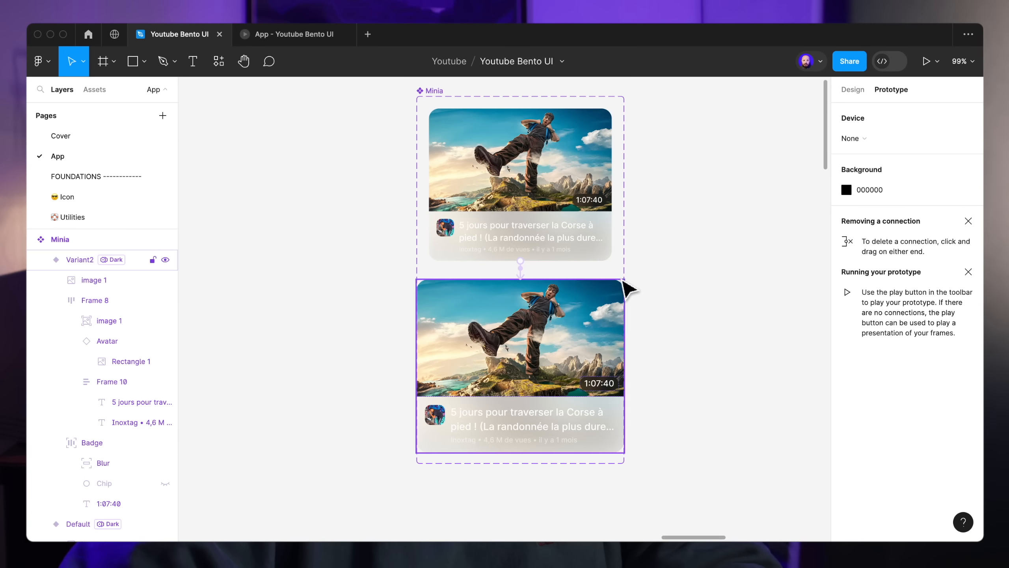
# Scale up the grouped card content inside Variant2 beyond its frame, and link the default Minia to Variant2
pyautogui.scroll(2, 645, 263)
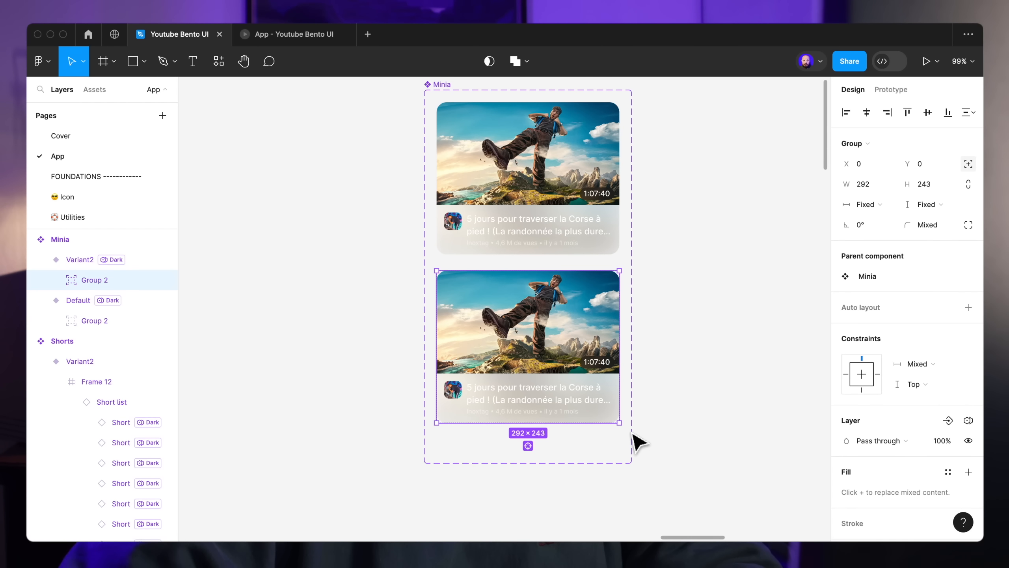
pyautogui.press('k')
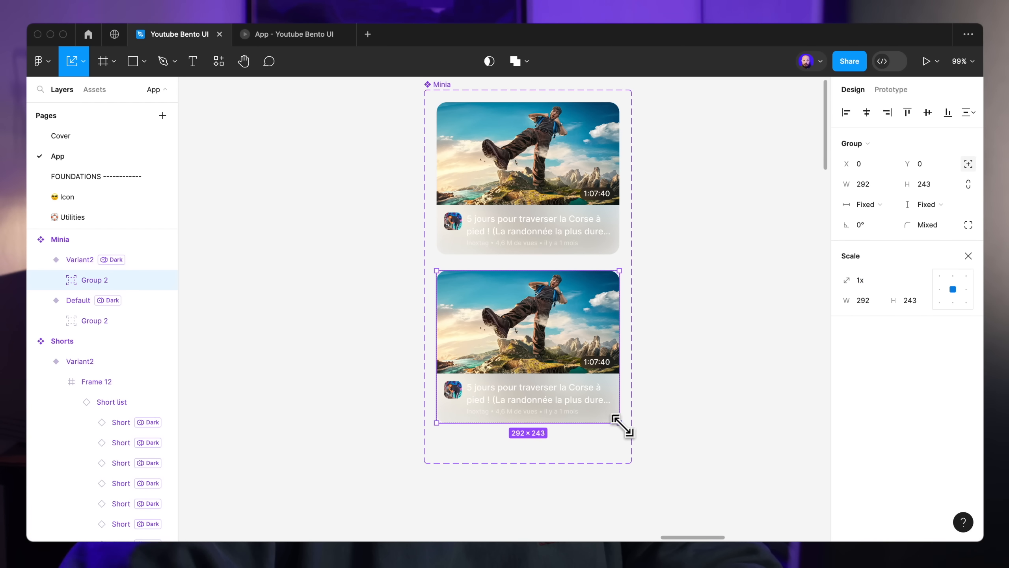
pyautogui.moveTo(621, 423); pyautogui.dragTo(630, 431)
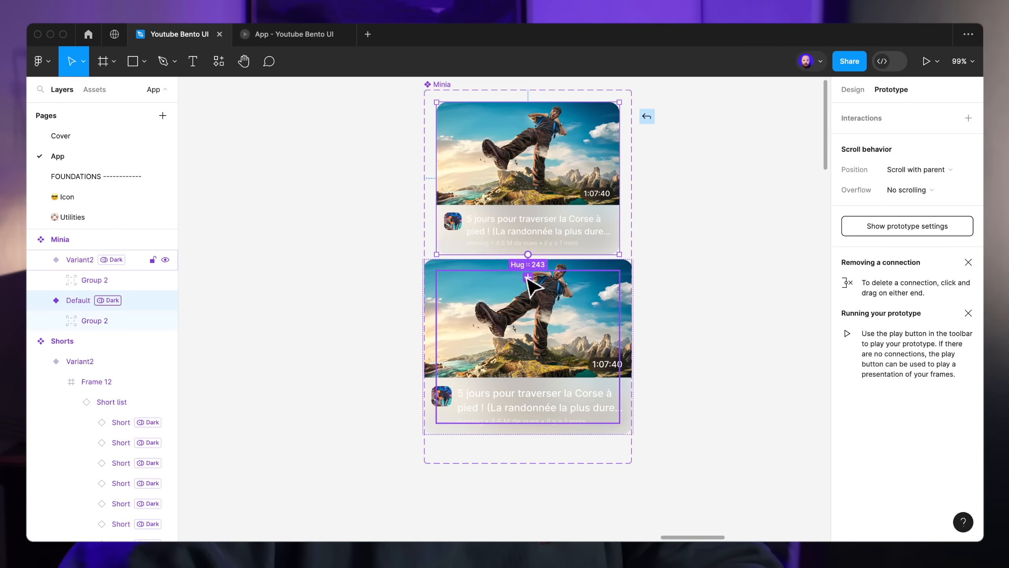
pyautogui.moveTo(525, 264); pyautogui.dragTo(533, 284)
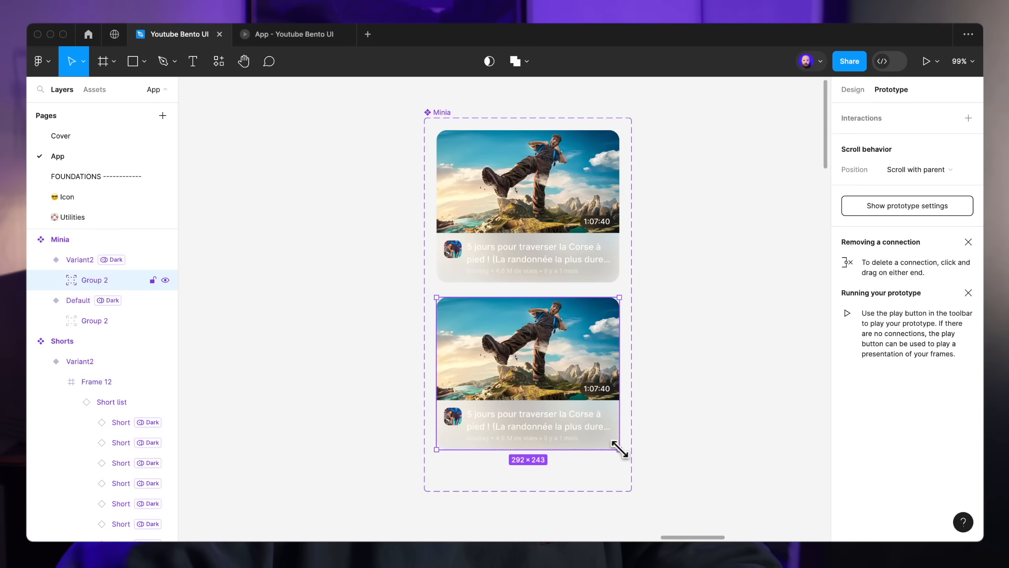
# Enlarge the card group in Variant2, and lower the fill opacity of the blurred image behind it
pyautogui.moveTo(615, 448); pyautogui.dragTo(633, 455)
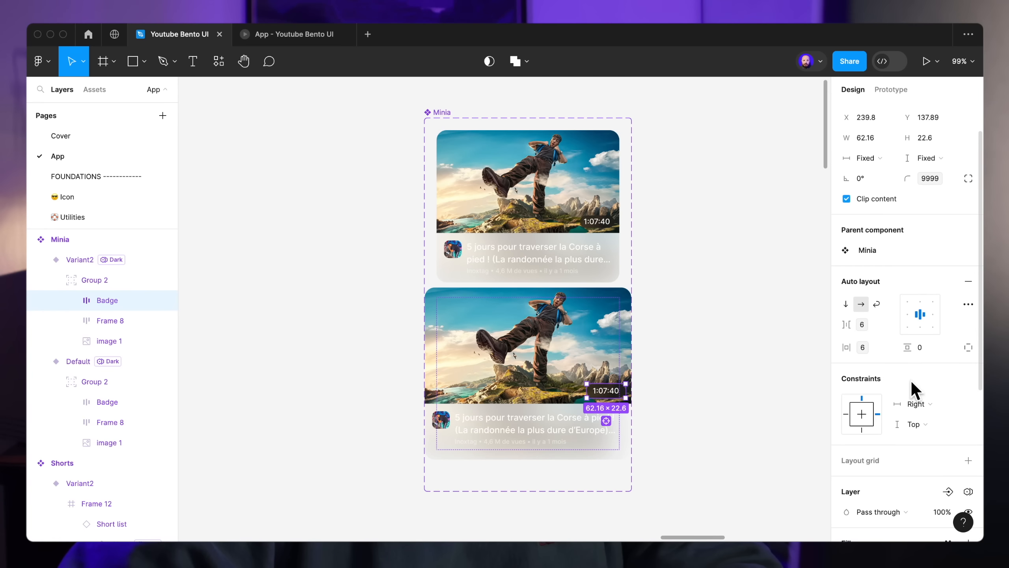
pyautogui.scroll(-3, 918, 394)
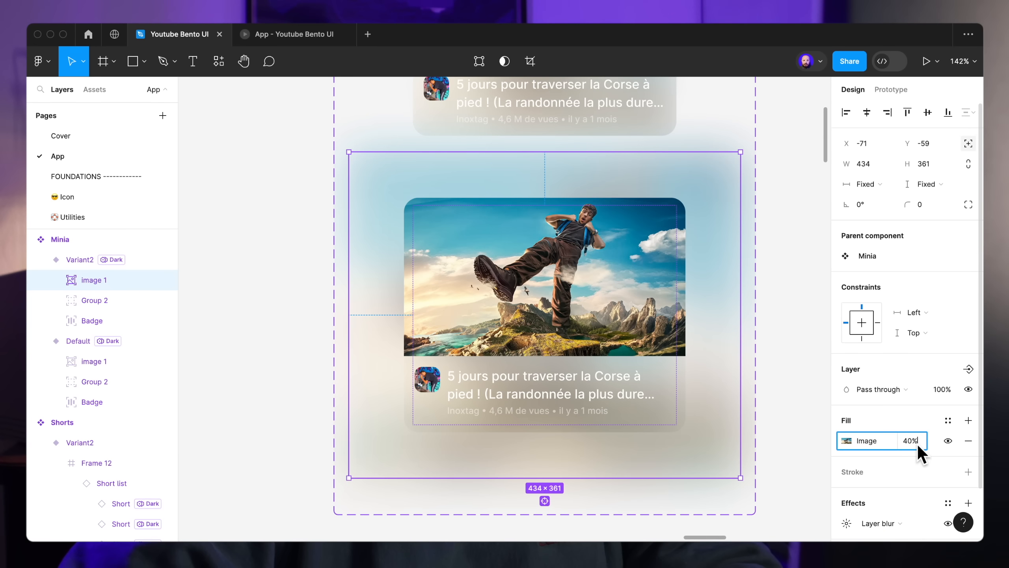
pyautogui.hotkey('shift', 'Down')
pyautogui.hotkey('shift', 'Down')
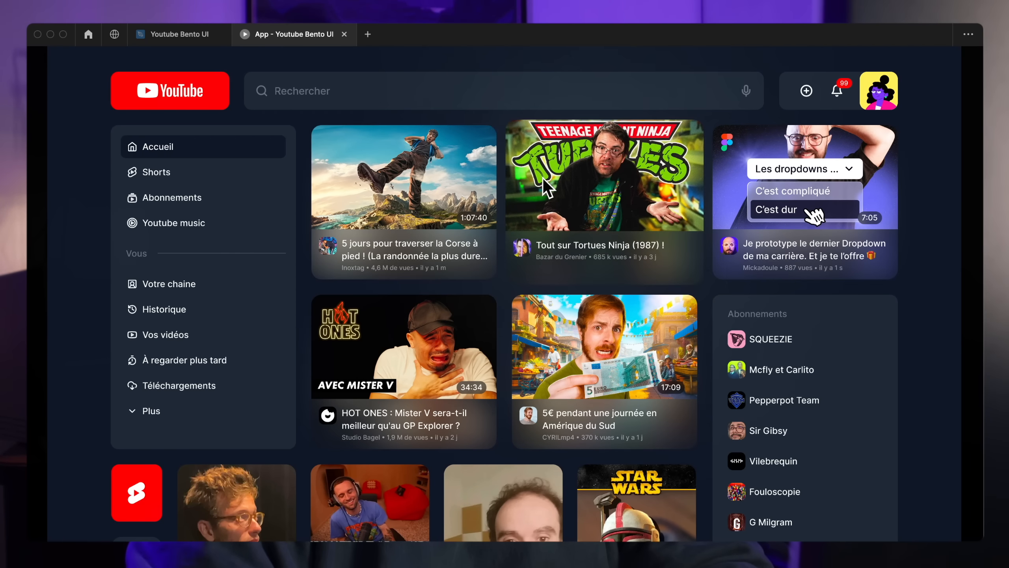
# Review the prototype page down to the lower video cards, checking the hover effects of menu items, filter chips and cards
pyautogui.scroll(-15, 493, 177)
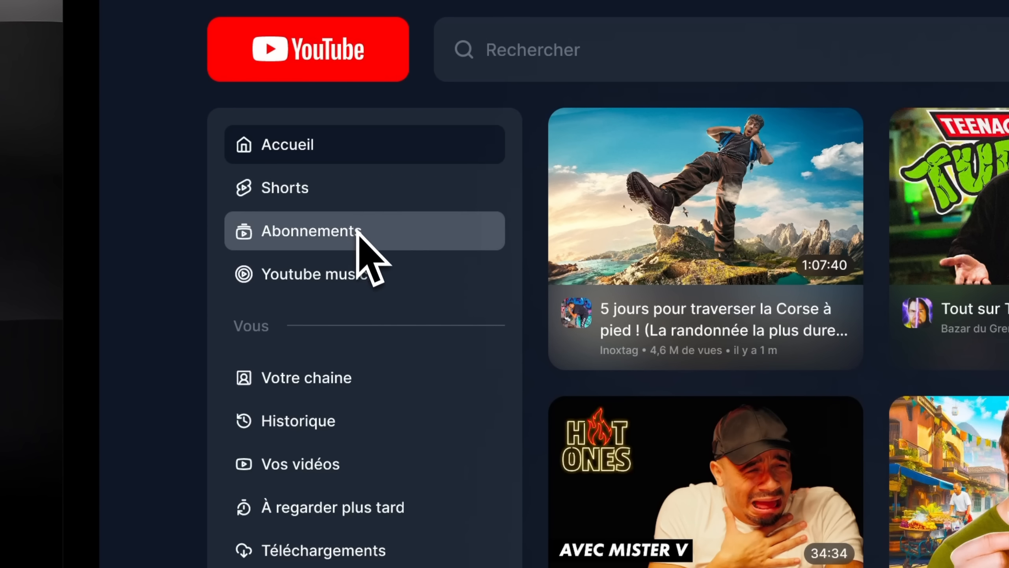
pyautogui.scroll(1, 360, 280)
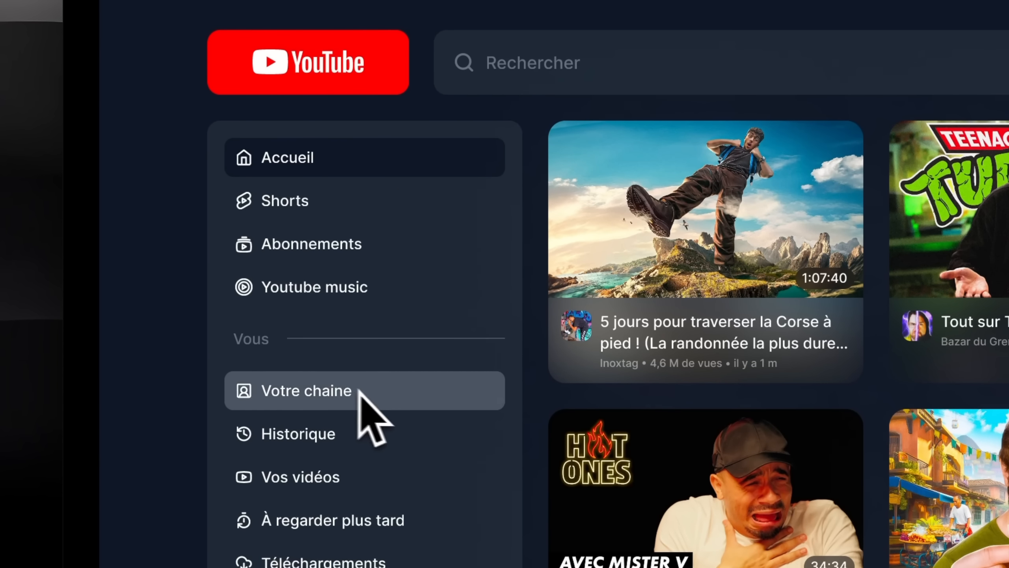
pyautogui.scroll(-5, 390, 381)
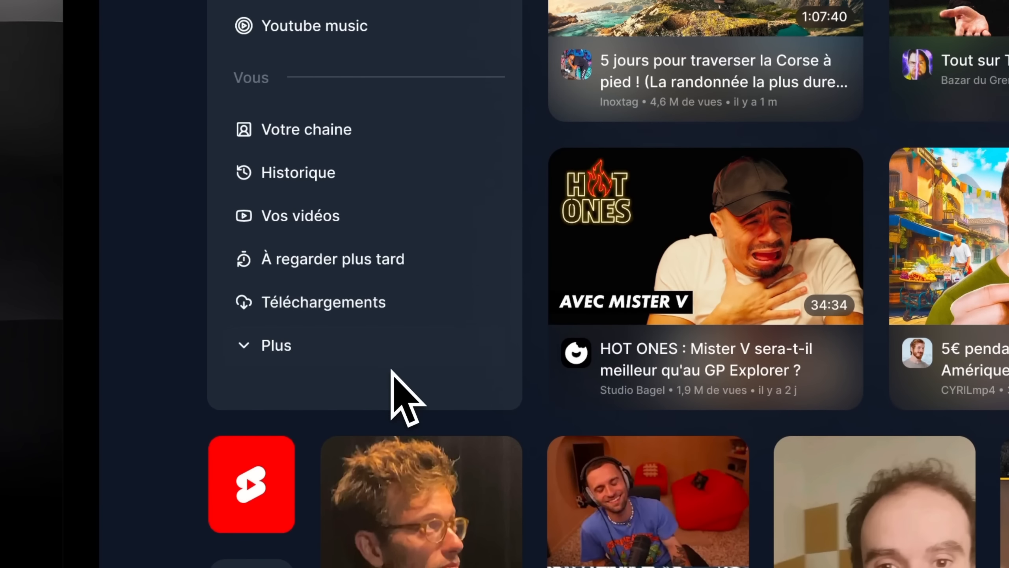
pyautogui.scroll(5, 403, 397)
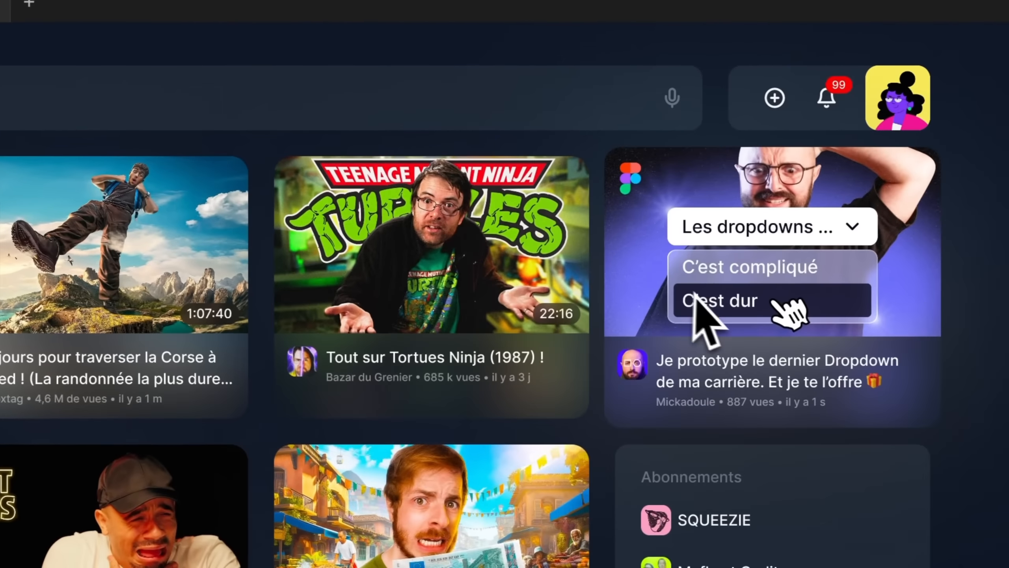
pyautogui.scroll(-10, 716, 324)
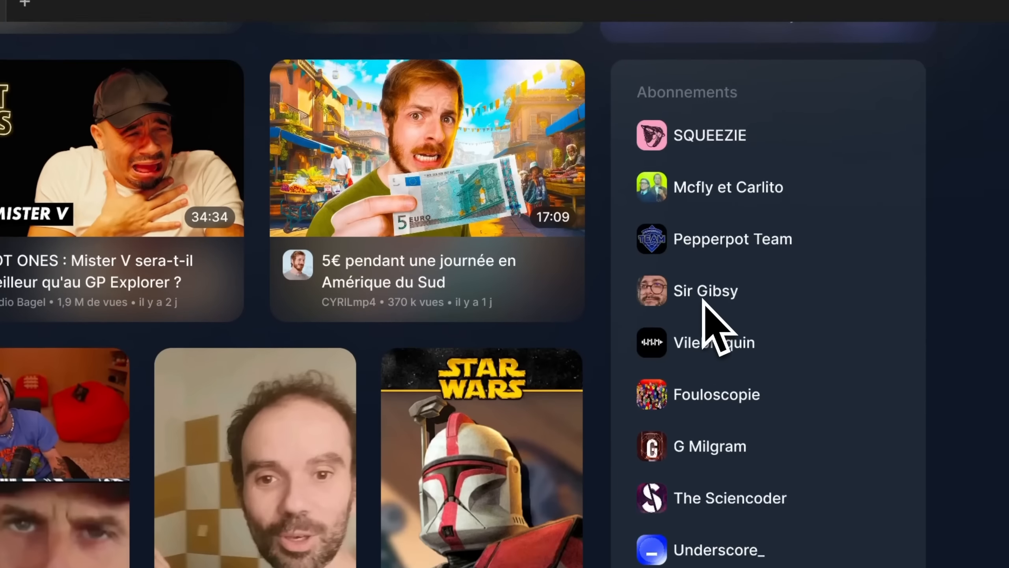
pyautogui.scroll(-3, 702, 358)
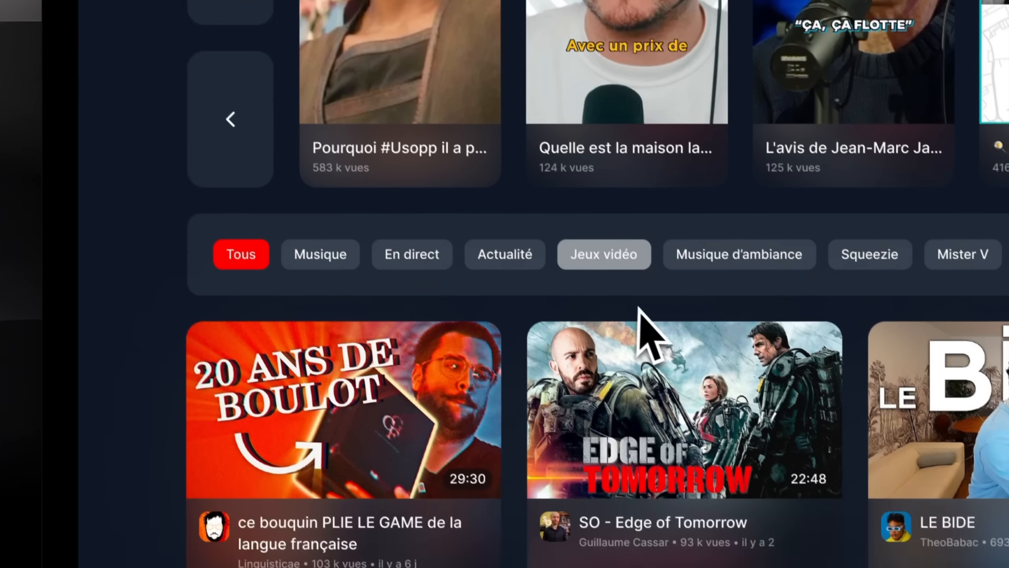
pyautogui.scroll(-5, 638, 308)
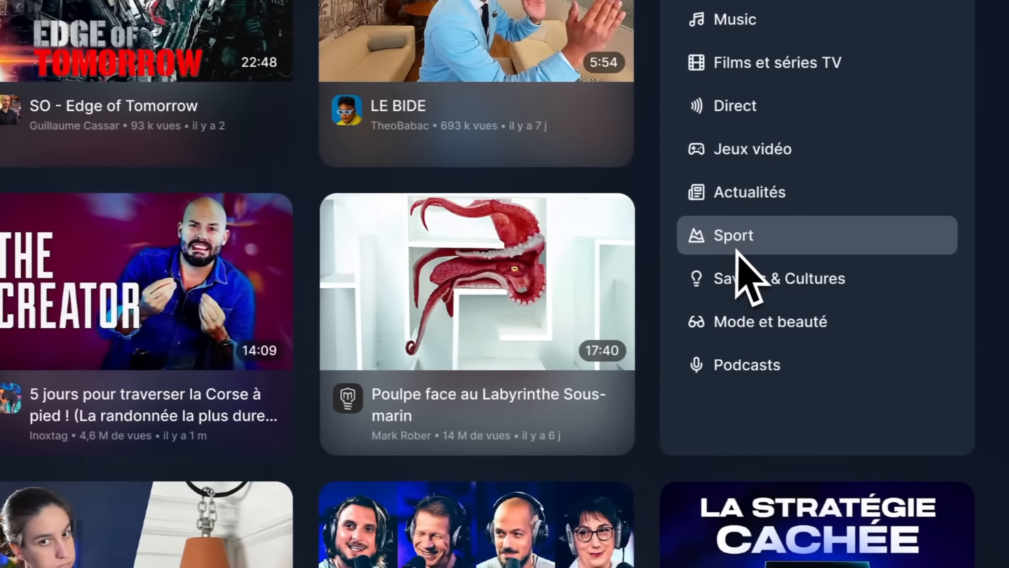
pyautogui.scroll(-5, 731, 248)
pyautogui.scroll(-5, 729, 249)
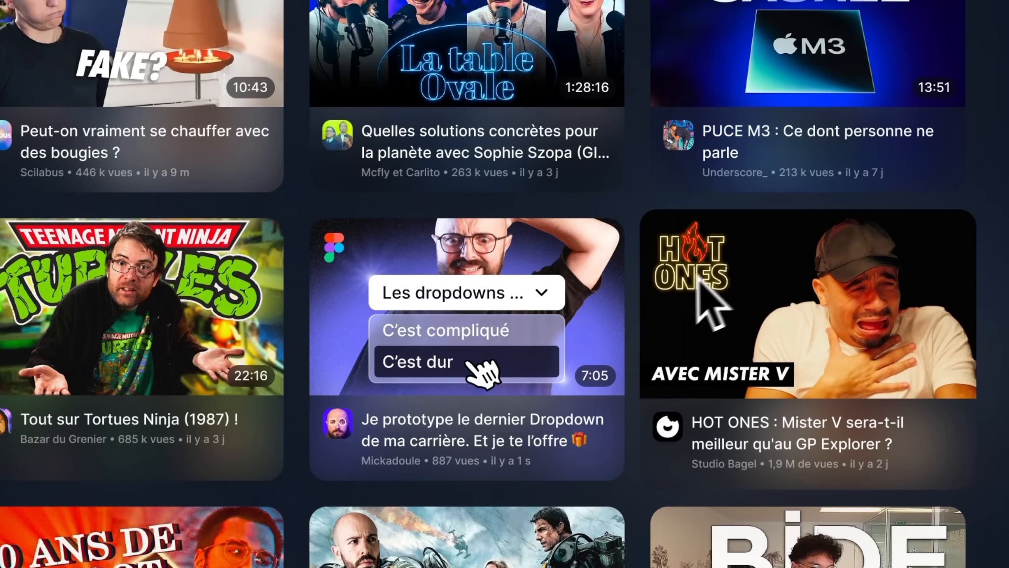